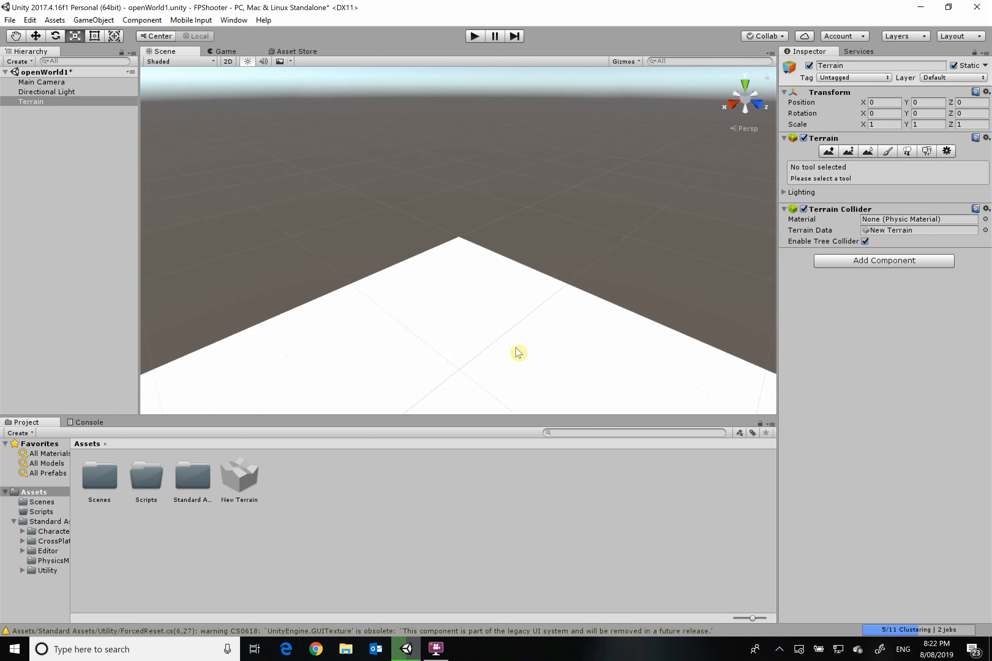
- Raise a tall mountain in the middle of the Terrain using Raise/Lower Terrain with the solid round brush at size 100 and opacity 22
scroll(530, 360, "up", 2)
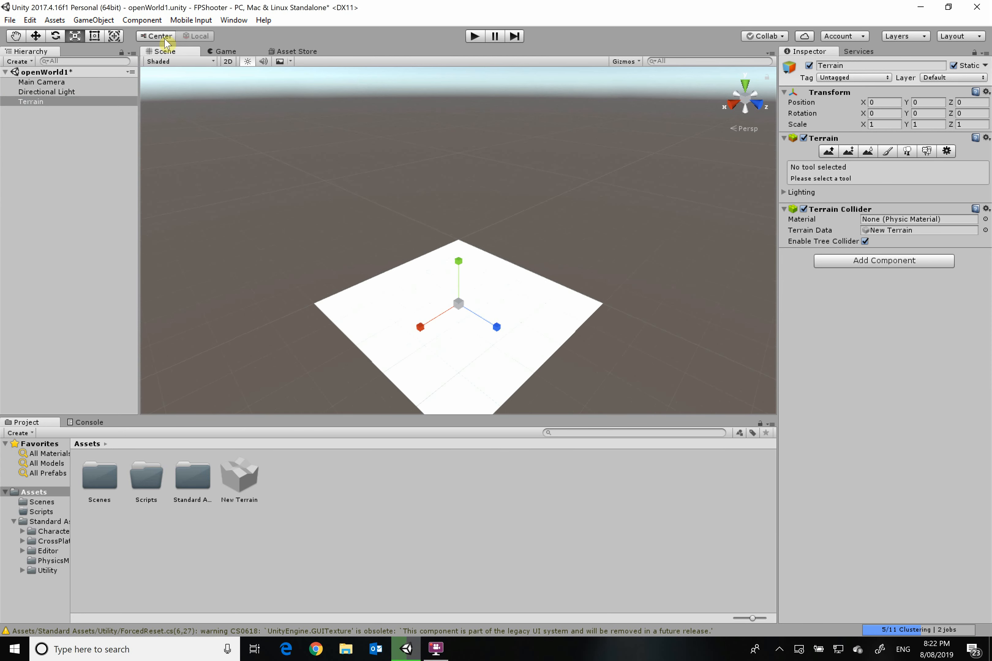
left_click(35, 36)
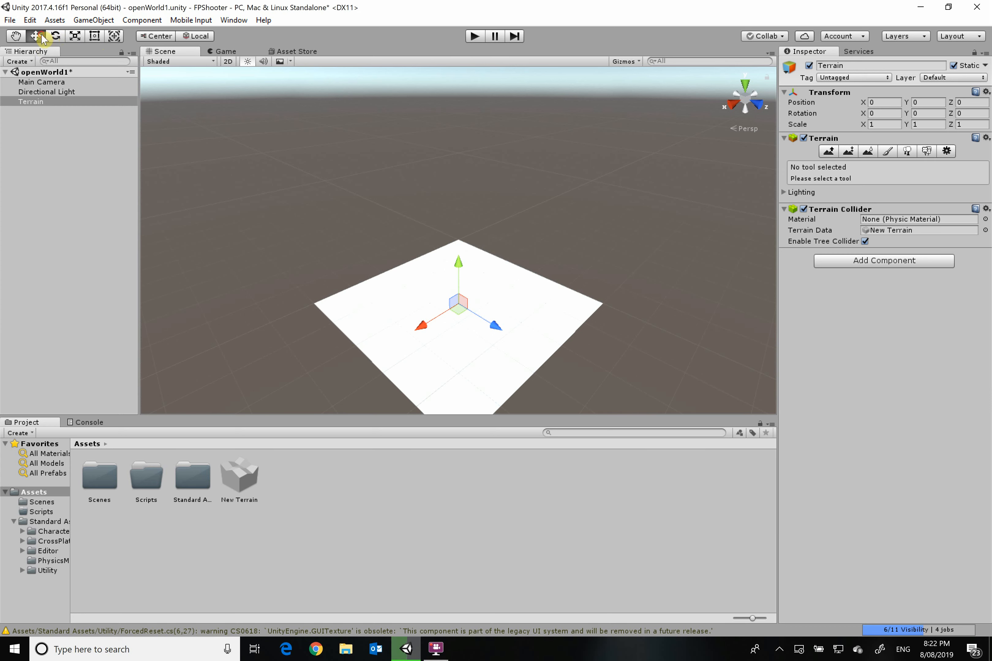
left_click(16, 37)
mouse_move(422, 294)
left_mouse_down()
mouse_move(389, 283)
mouse_move(436, 288)
left_mouse_up()
left_click(64, 93)
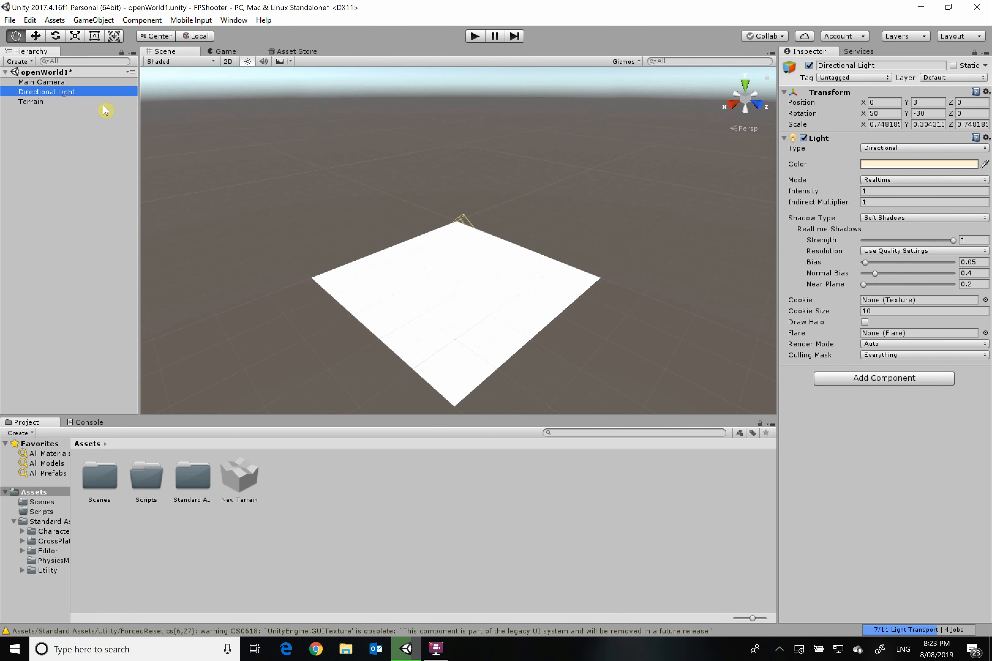
left_click(88, 111)
left_click(57, 102)
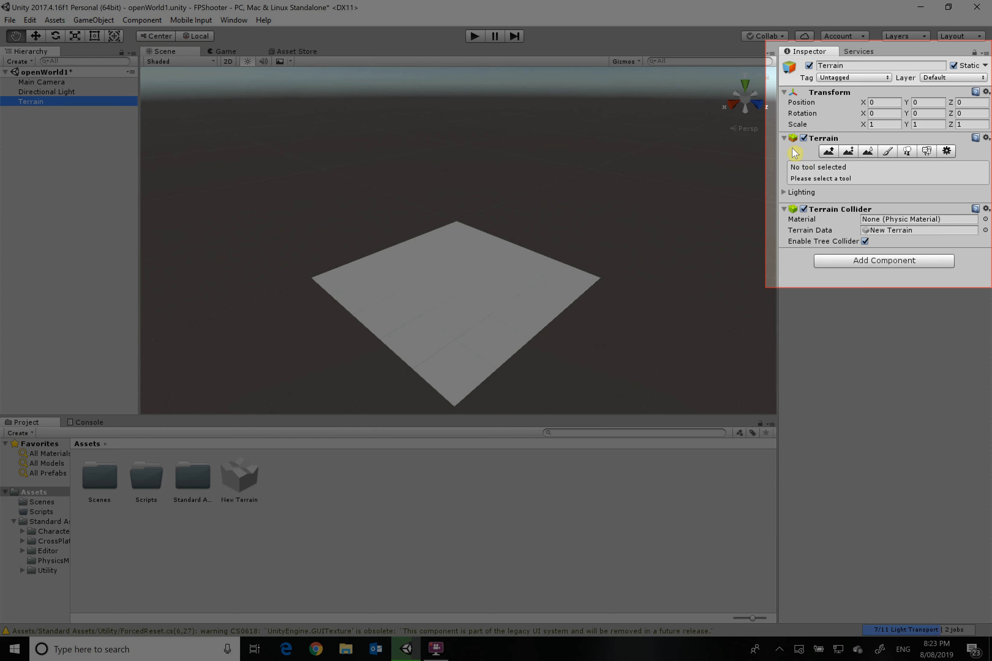
left_click(829, 152)
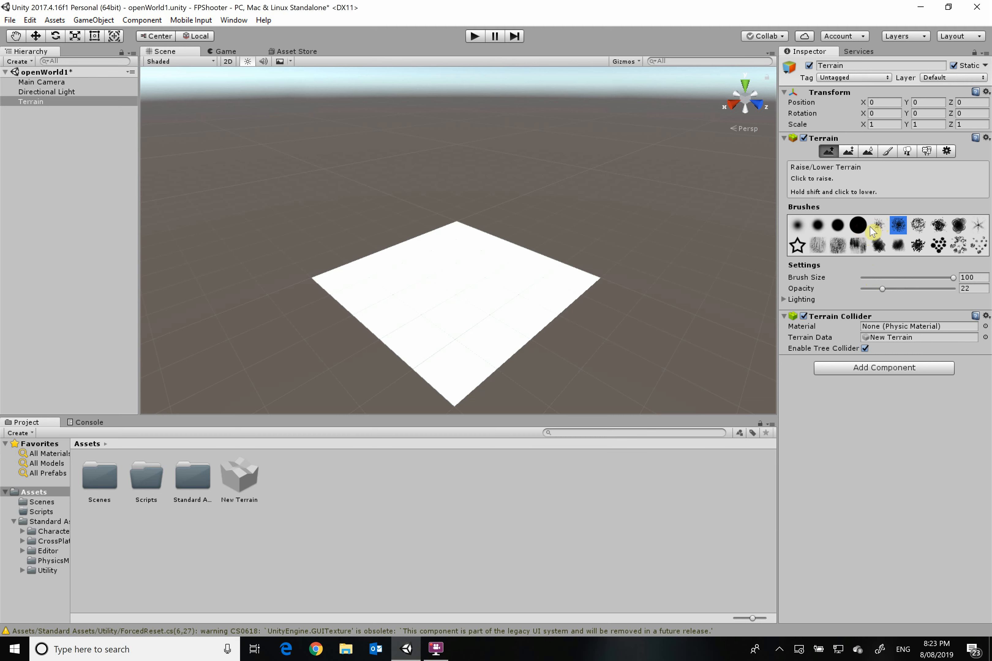
left_click(858, 226)
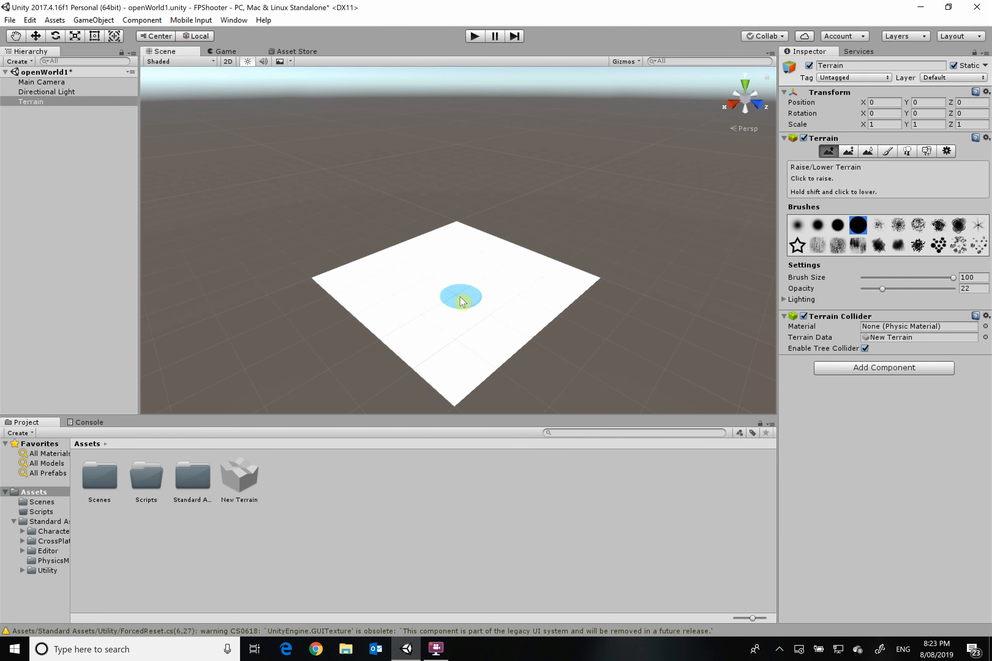
mouse_move(462, 302)
left_mouse_down()
mouse_move(442, 294)
mouse_move(498, 279)
mouse_move(455, 282)
mouse_move(462, 290)
mouse_move(465, 271)
left_mouse_up()
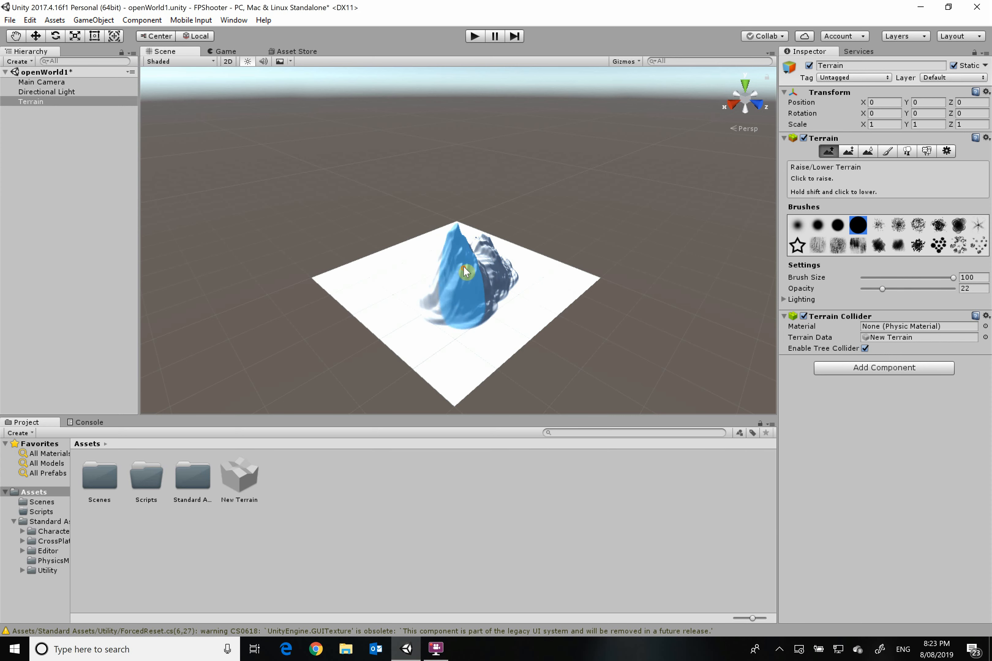
- Inspect the mountain from several sides and lower most of it with the solid round brush at size 100
scroll(555, 358, "up", 5)
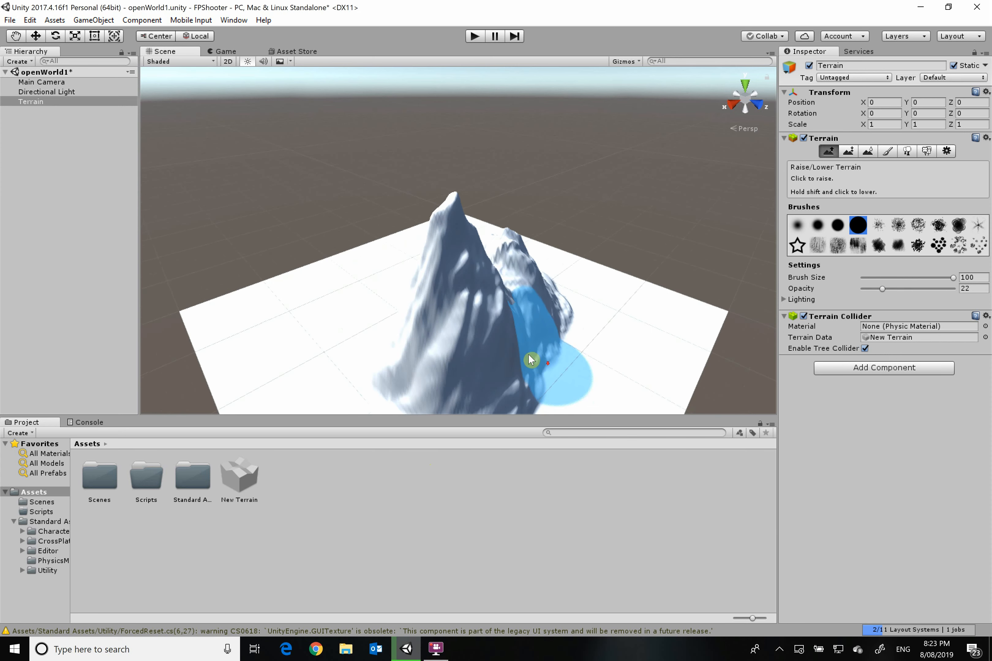
scroll(528, 356, "down", 3)
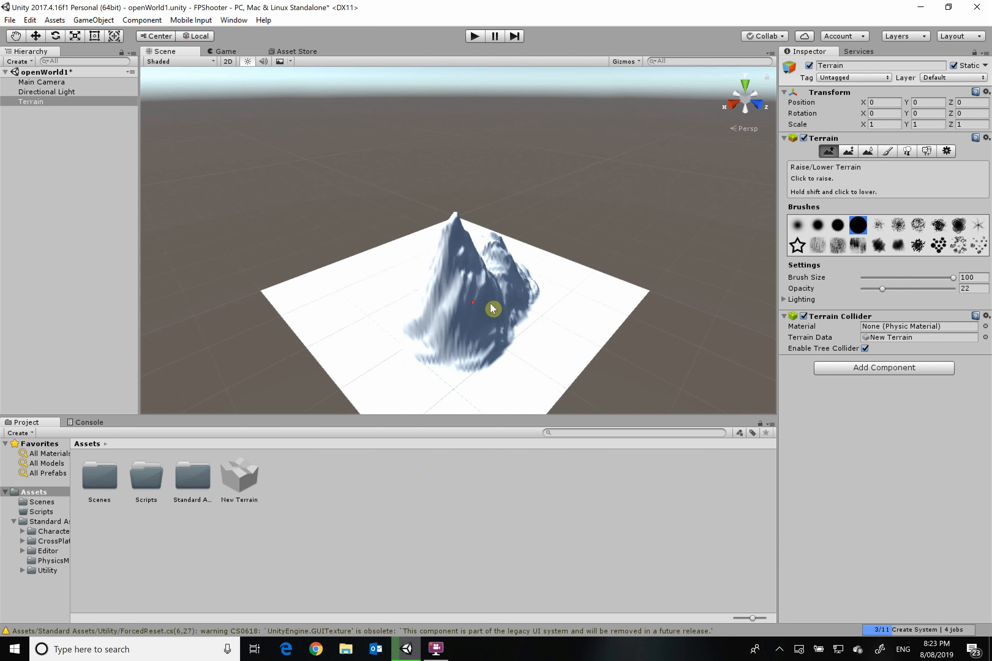
mouse_move(510, 273)
left_mouse_down("alt")
mouse_move(497, 292)
mouse_move(593, 261)
mouse_move(505, 277)
mouse_move(661, 314)
mouse_move(629, 281)
mouse_move(638, 283)
mouse_move(602, 272)
left_mouse_up("alt")
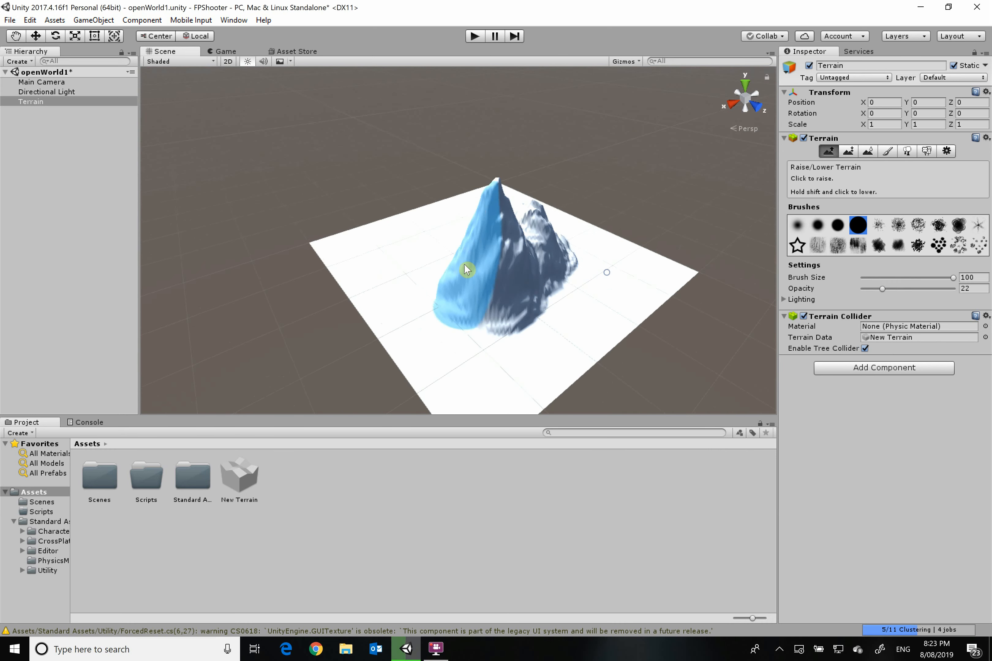
left_click_drag(466, 269, 401, 235, "alt")
middle_click_drag(444, 224, 480, 239)
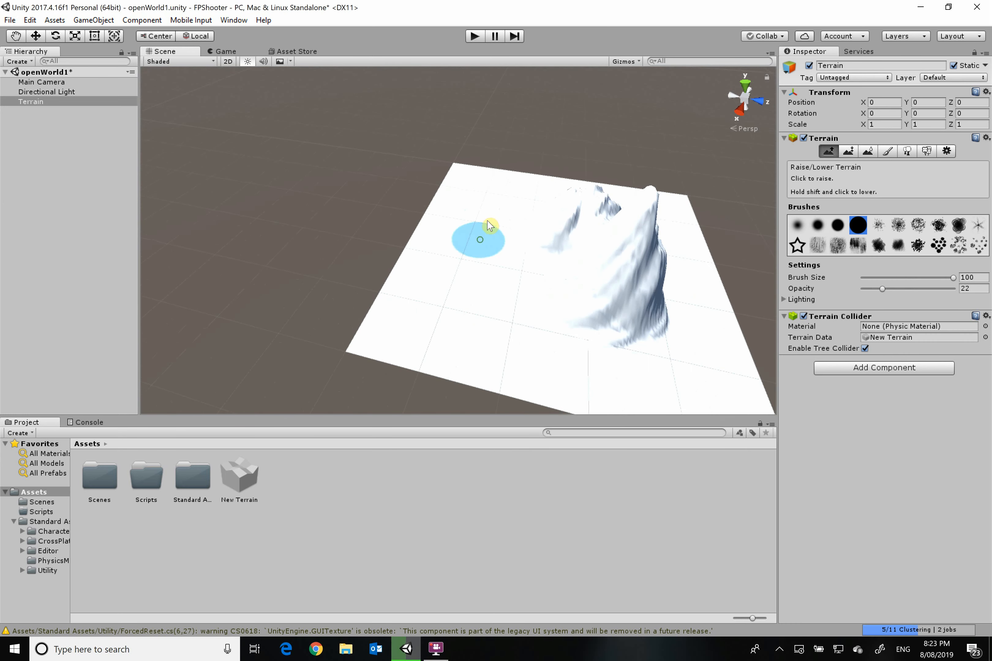
left_click_drag(500, 206, 601, 218, "alt")
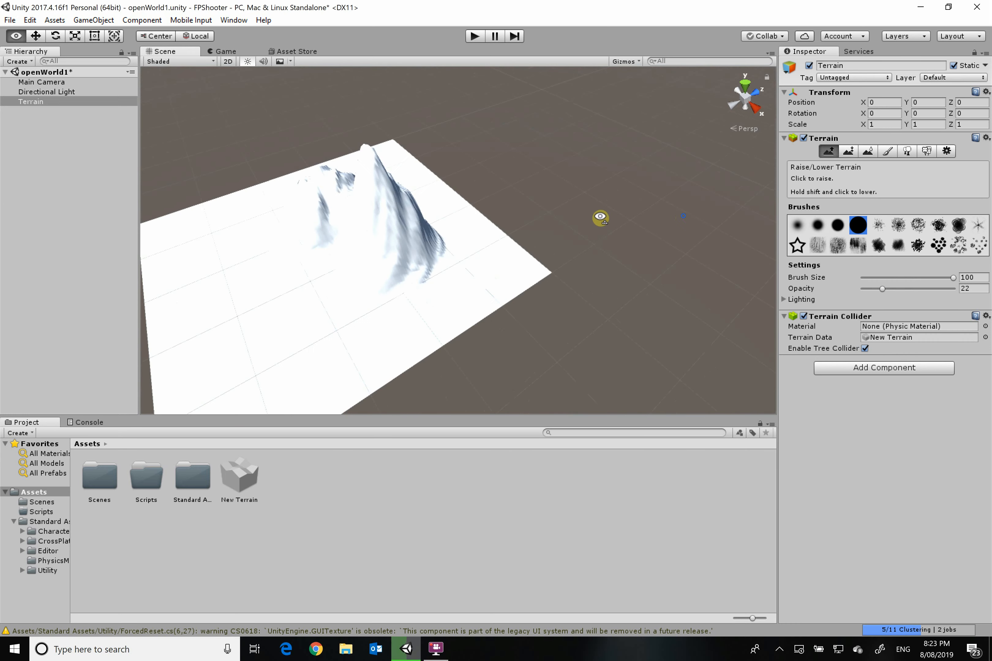
mouse_move(418, 250)
left_mouse_down("alt")
mouse_move(505, 233)
mouse_move(538, 221)
mouse_move(531, 210)
mouse_move(552, 209)
left_mouse_up("alt")
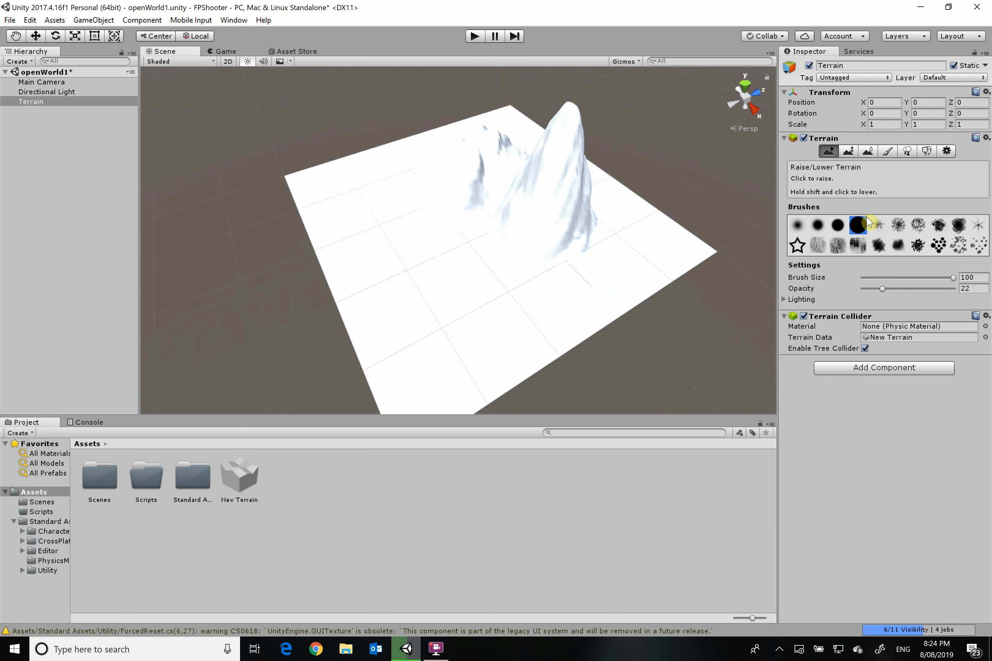
left_click(857, 226)
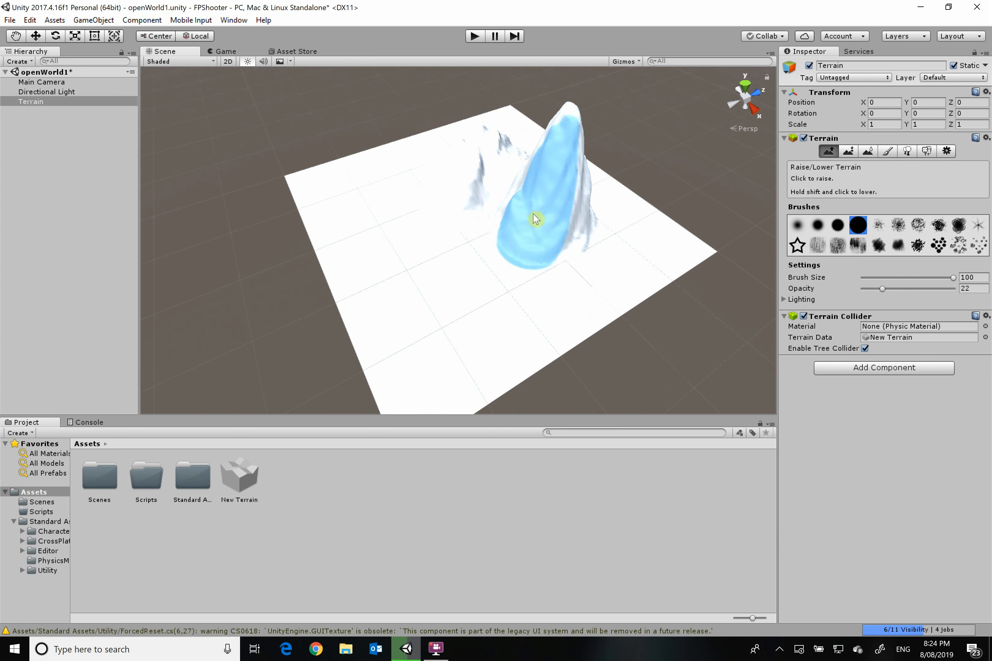
mouse_move(514, 166)
left_mouse_down("shift")
mouse_move(565, 210)
mouse_move(494, 166)
mouse_move(544, 200)
mouse_move(466, 168)
mouse_move(527, 204)
mouse_move(464, 172)
mouse_move(547, 244)
mouse_move(522, 192)
mouse_move(496, 250)
mouse_move(511, 192)
left_mouse_up("shift")
- Raise a rough strip across the flat area in front of the mountain remnants with a scattered texture brush and lower it back down
scroll(472, 277, "up", 8)
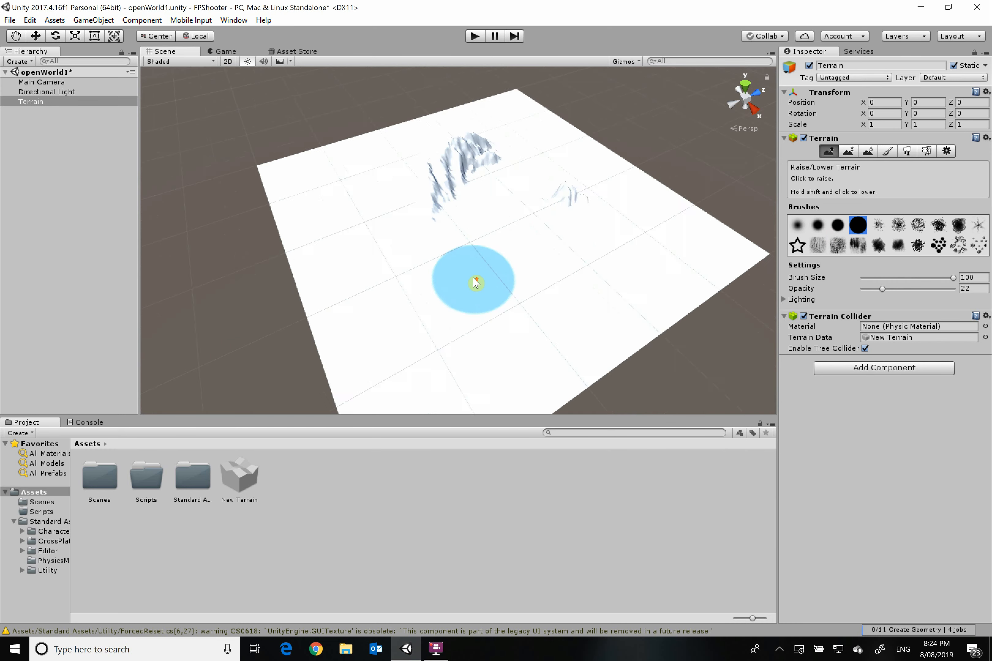
scroll(481, 210, "down", 8)
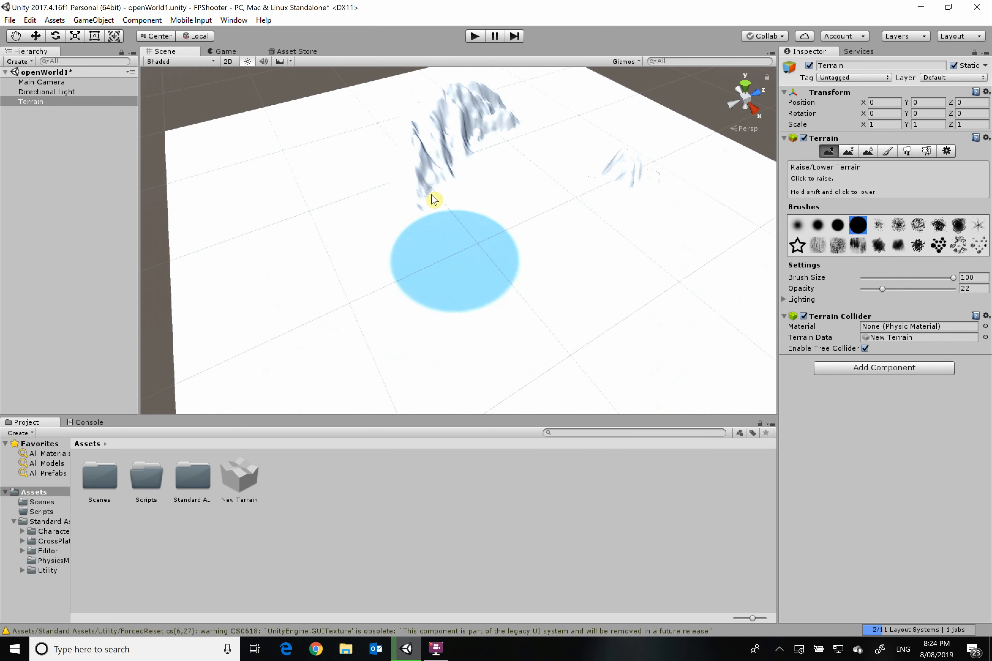
scroll(432, 312, "down", 5)
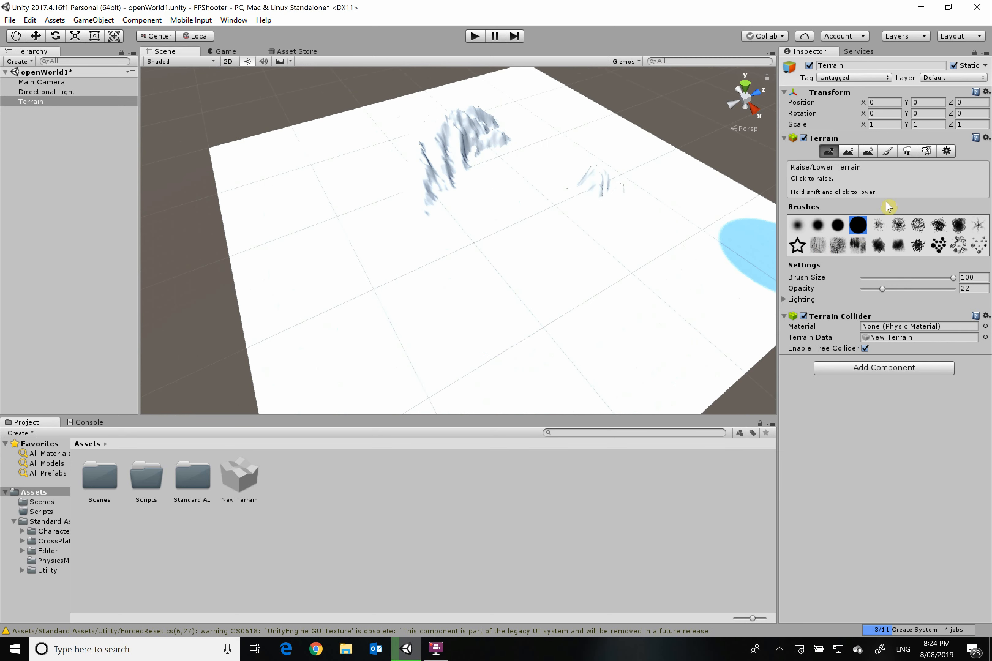
left_click(913, 226)
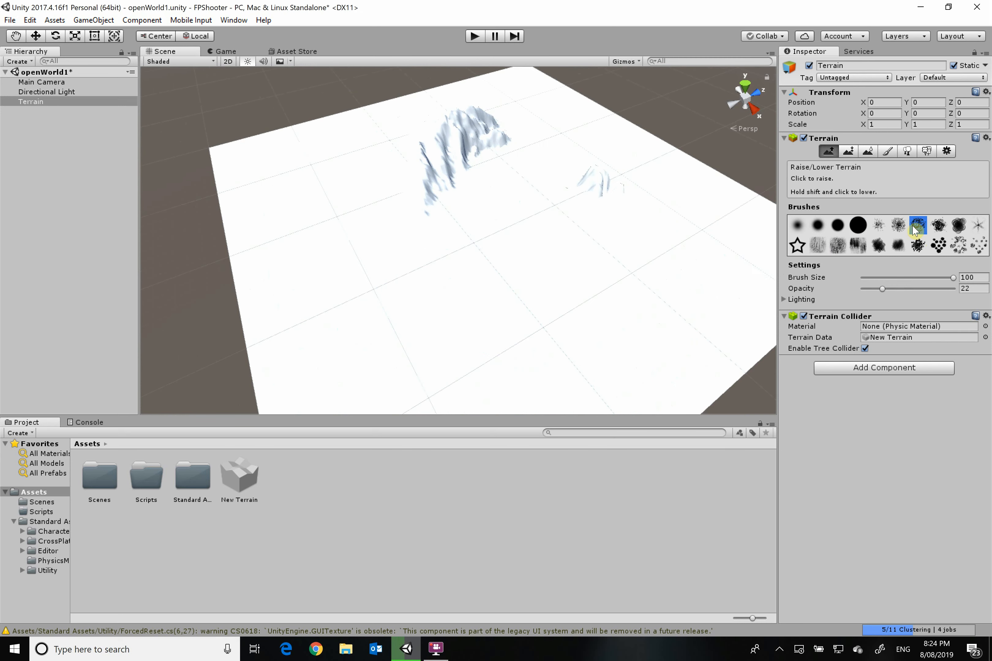
mouse_move(432, 398)
left_mouse_down()
mouse_move(350, 337)
mouse_move(619, 309)
mouse_move(668, 261)
left_mouse_up()
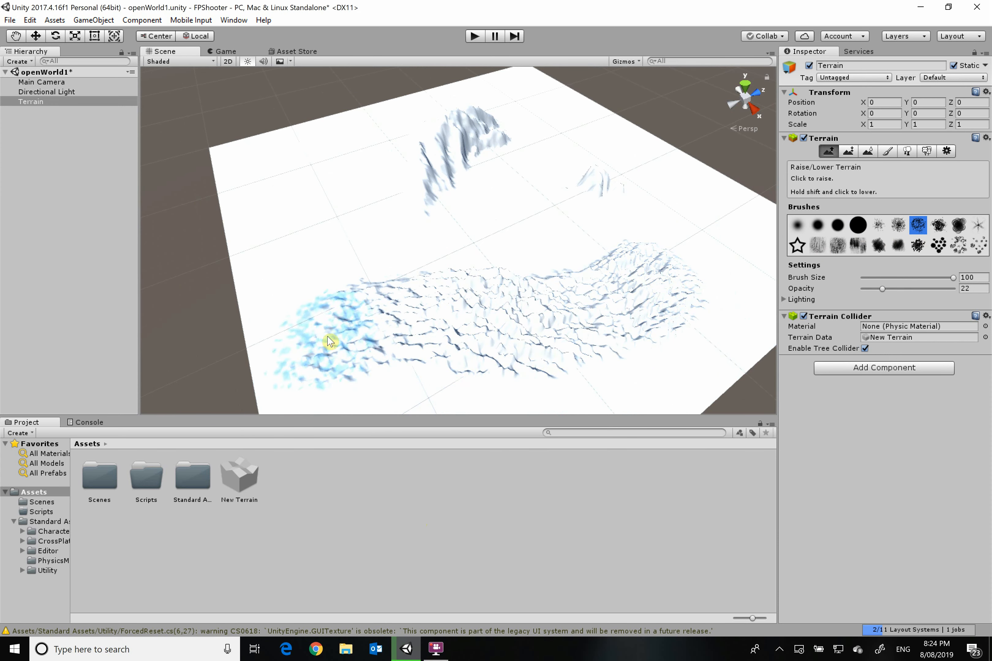
mouse_move(354, 329)
left_mouse_down("shift")
mouse_move(606, 266)
mouse_move(534, 367)
mouse_move(636, 330)
mouse_move(666, 343)
left_mouse_up("shift")
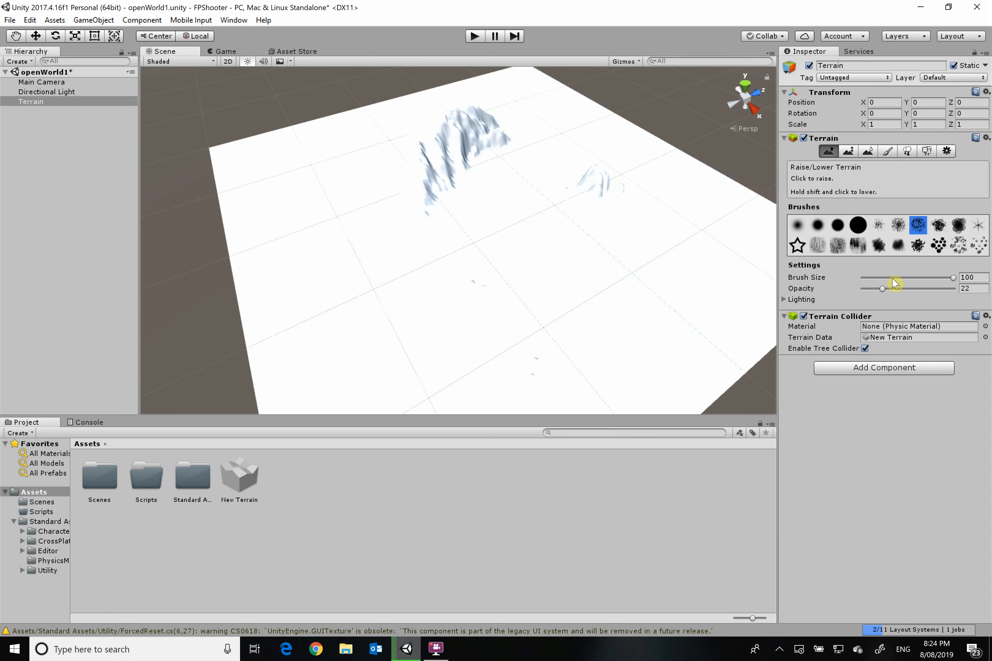
- Set the terrain brush size to 18 and its opacity to 100
mouse_move(917, 279)
left_mouse_down()
mouse_move(865, 278)
mouse_move(923, 277)
mouse_move(882, 281)
left_mouse_up()
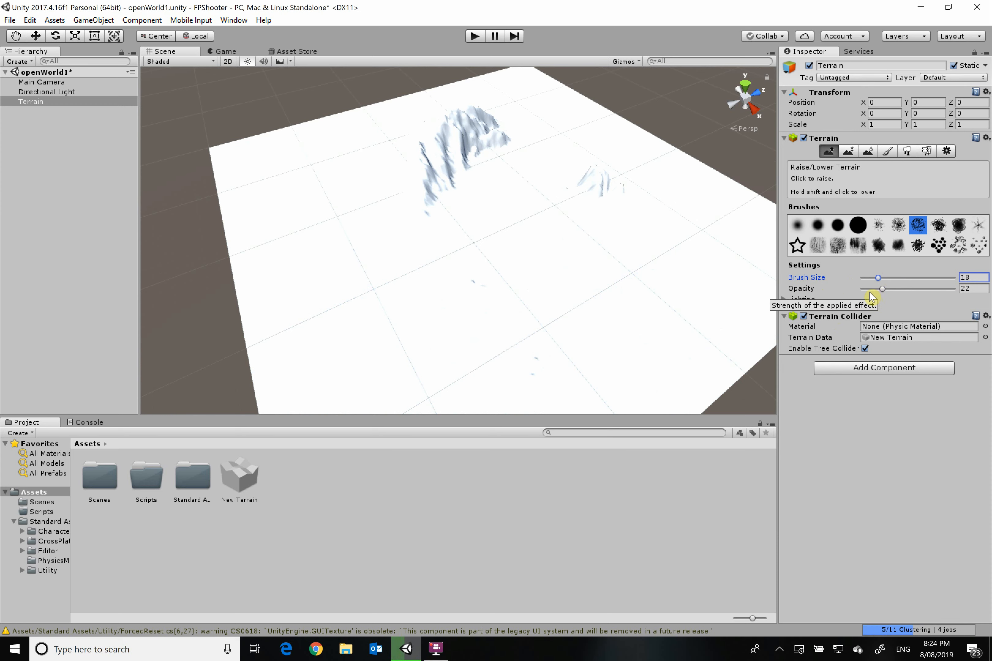
left_click_drag(881, 289, 875, 289)
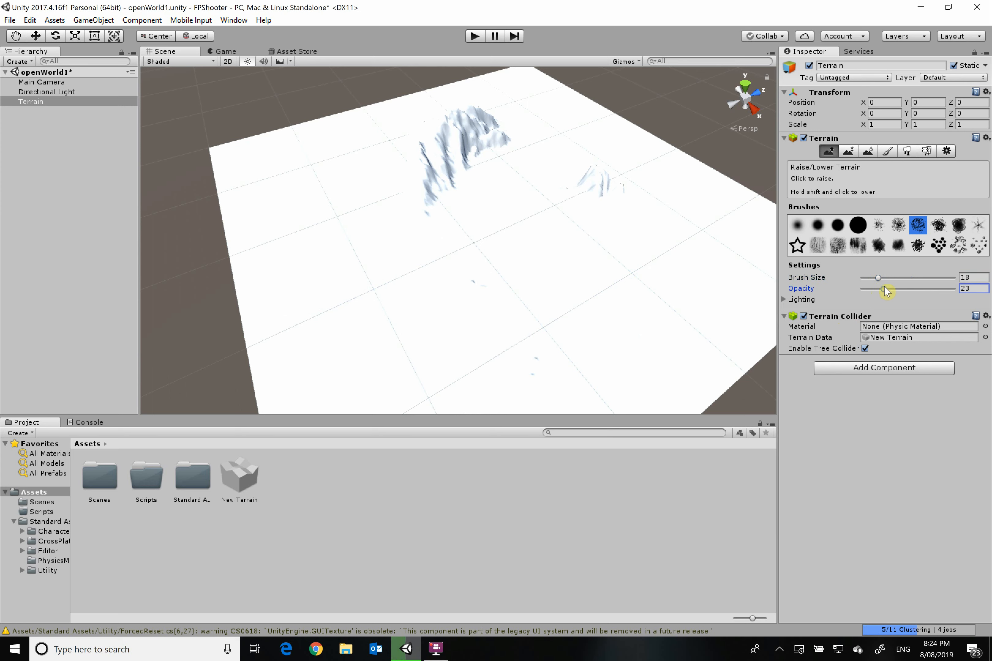
left_click_drag(888, 289, 982, 287)
- Raise a high, broad ridge near the terrain's far-left corner using the solid round brush at size 100
left_click(858, 224)
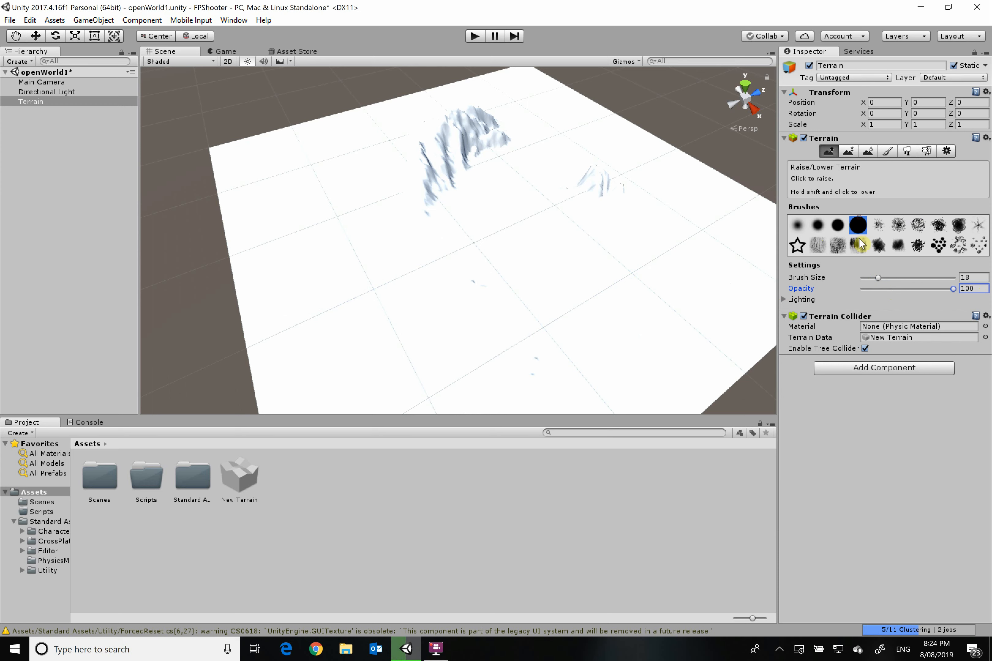
left_click_drag(877, 277, 956, 278)
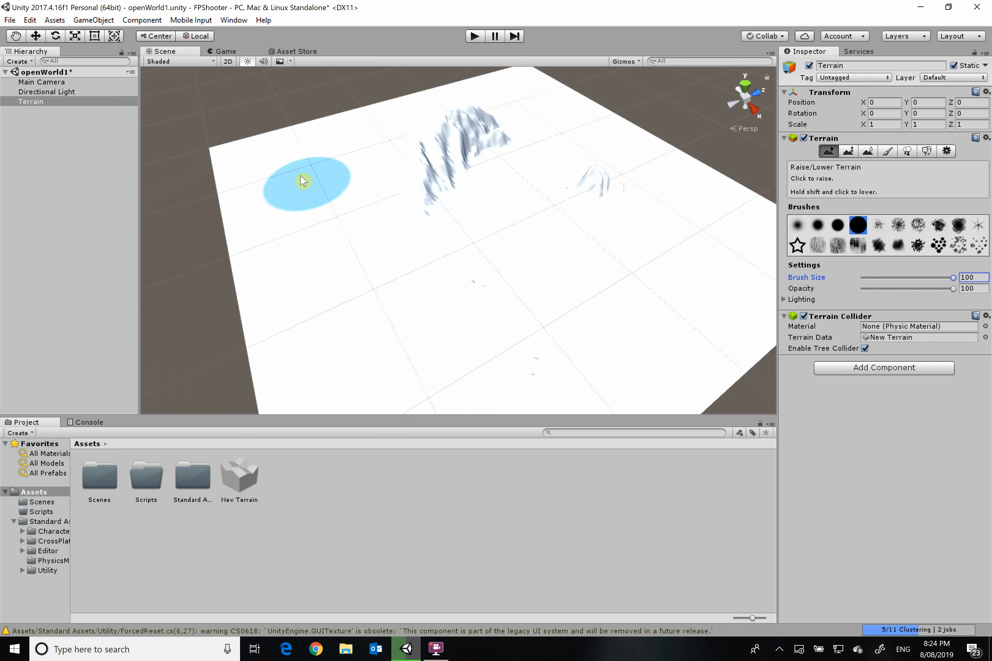
left_click(283, 176)
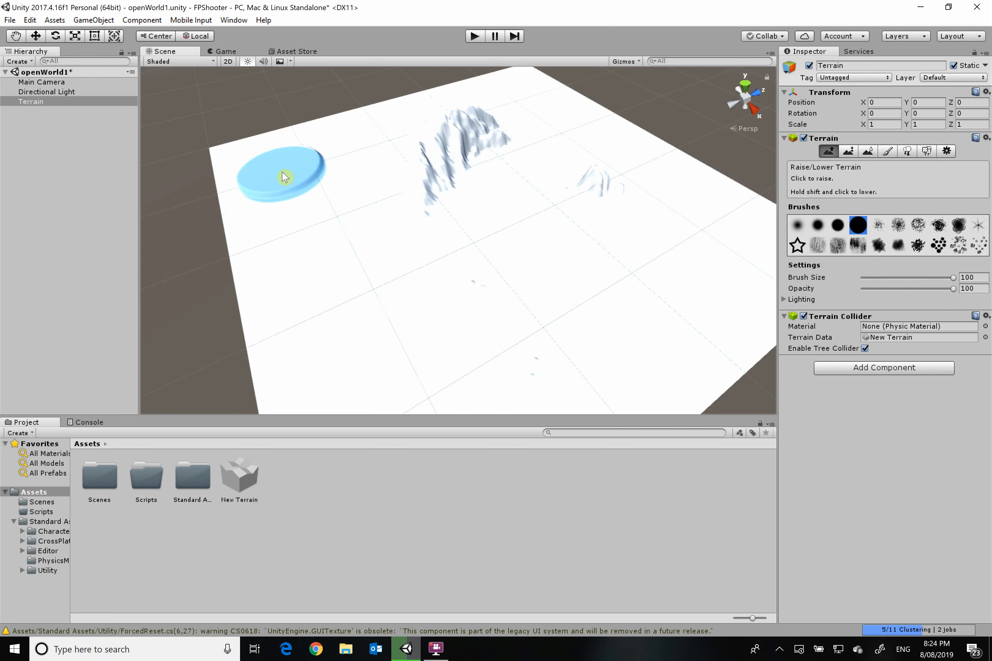
mouse_move(285, 176)
left_mouse_down()
mouse_move(297, 185)
mouse_move(277, 234)
mouse_move(259, 162)
left_mouse_up()
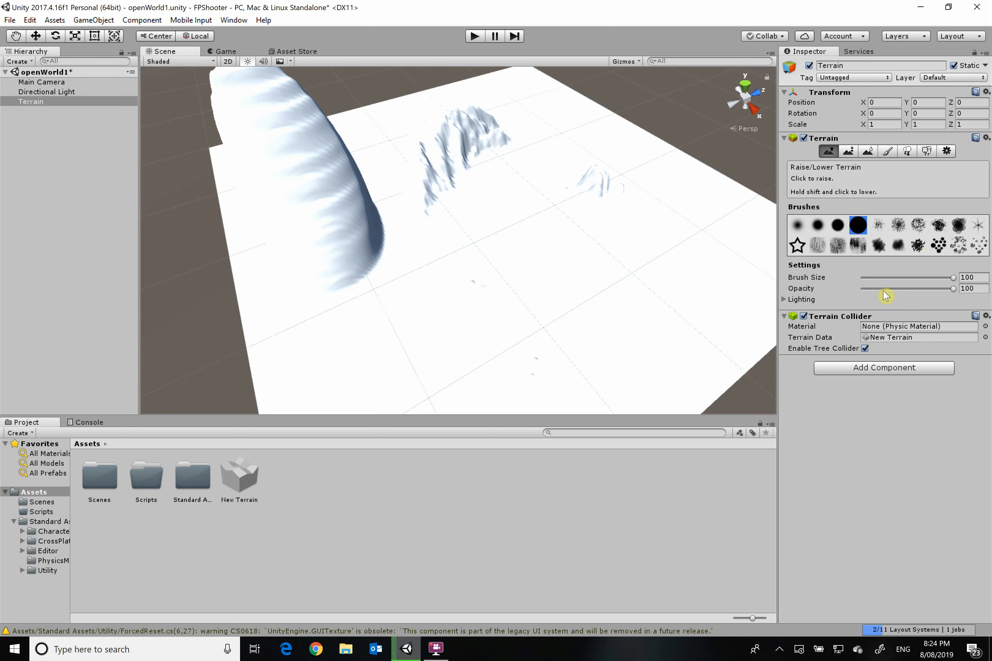
- Set the brush size to 100 and opacity to 12, and raise a tall column in the terrain's front area
left_click_drag(924, 281, 868, 278)
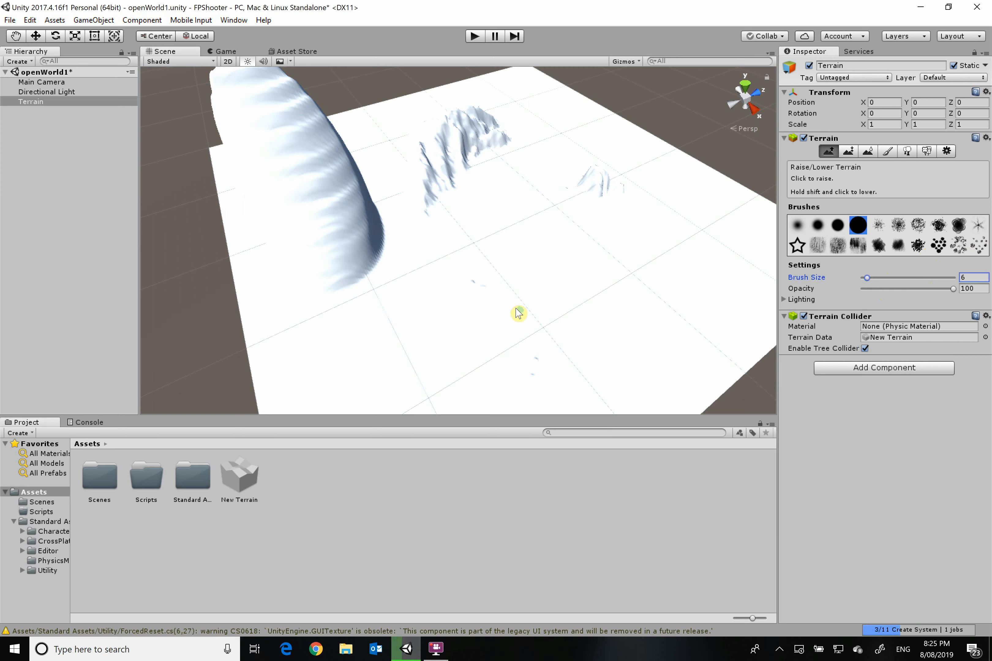
left_click_drag(933, 292, 865, 298)
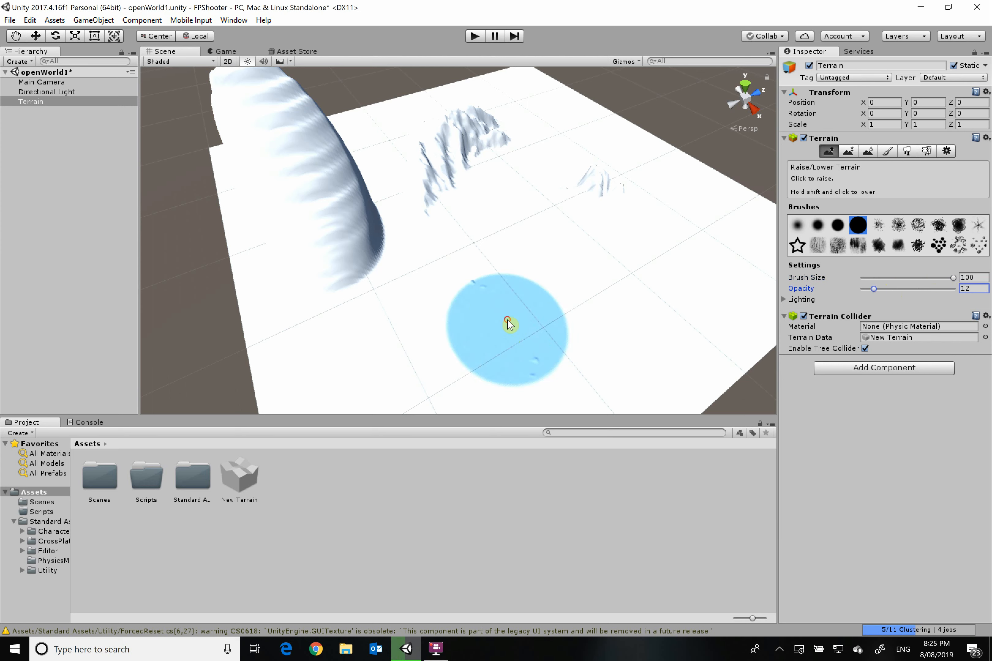
mouse_move(509, 325)
left_mouse_down()
mouse_move(516, 329)
mouse_move(517, 305)
mouse_move(547, 323)
mouse_move(529, 325)
mouse_move(528, 298)
mouse_move(552, 312)
left_mouse_up()
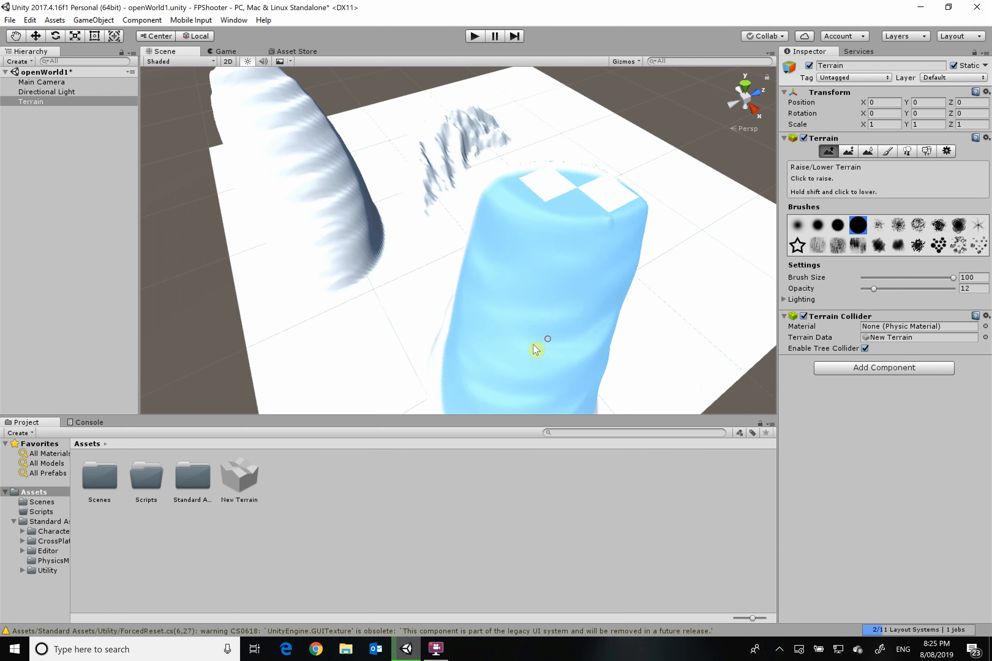
- Lower the tall front column and the large corner ridge, leaving only low remnants of each
mouse_move(591, 348)
left_mouse_down("shift")
mouse_move(494, 361)
mouse_move(496, 310)
mouse_move(538, 327)
mouse_move(521, 390)
mouse_move(355, 288)
mouse_move(377, 258)
mouse_move(289, 159)
mouse_move(294, 197)
mouse_move(282, 236)
mouse_move(343, 225)
mouse_move(310, 214)
mouse_move(290, 239)
mouse_move(299, 216)
mouse_move(319, 228)
mouse_move(302, 215)
mouse_move(328, 223)
left_mouse_up("shift")
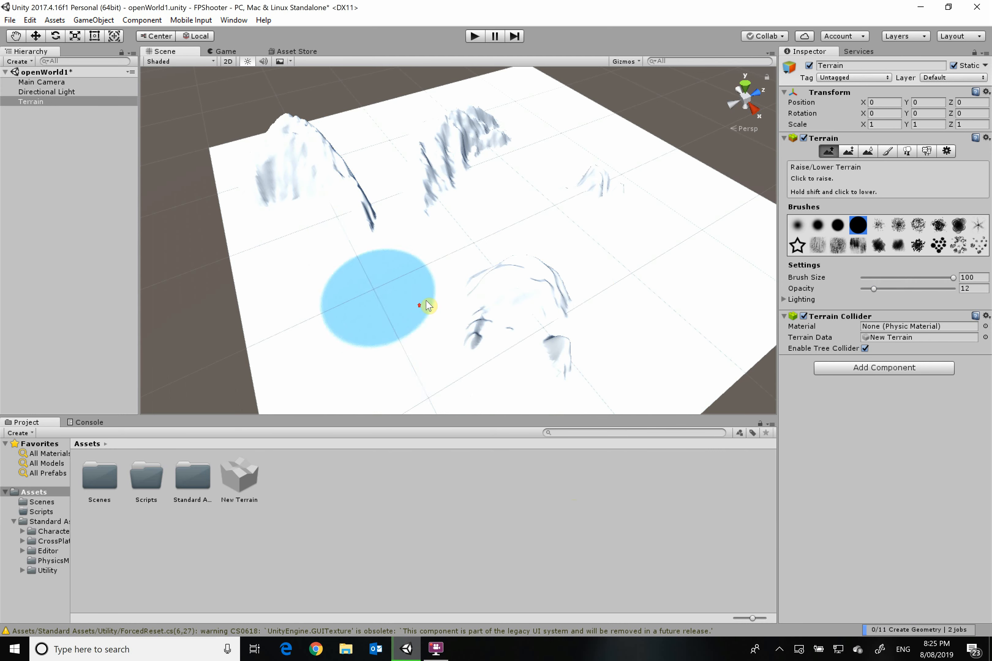
scroll(410, 281, "up", 4)
scroll(388, 276, "up", 2)
scroll(233, 206, "down", 6)
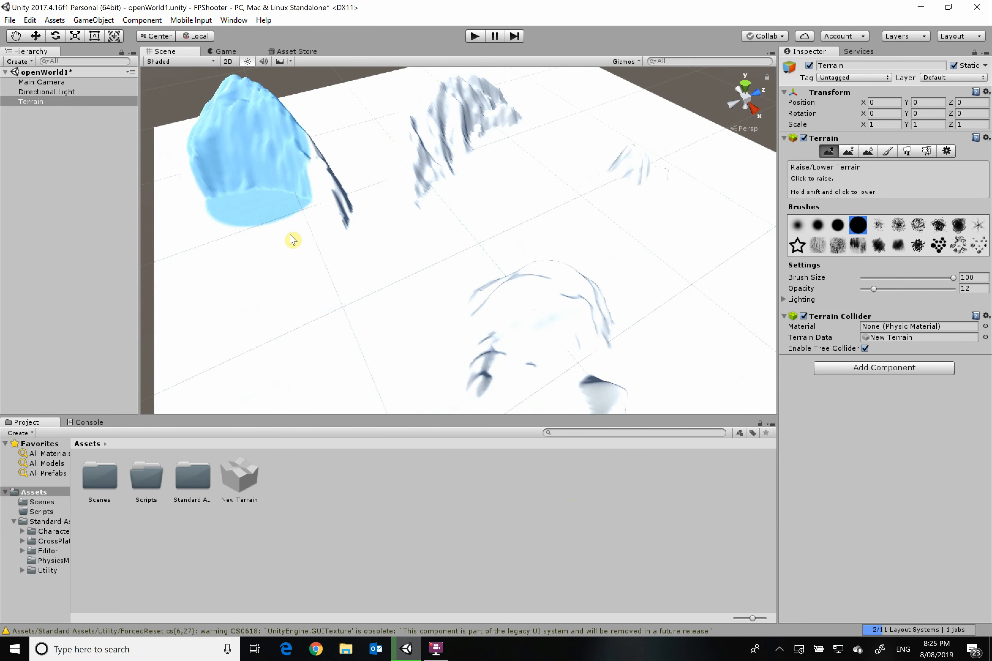
scroll(246, 285, "down", 3)
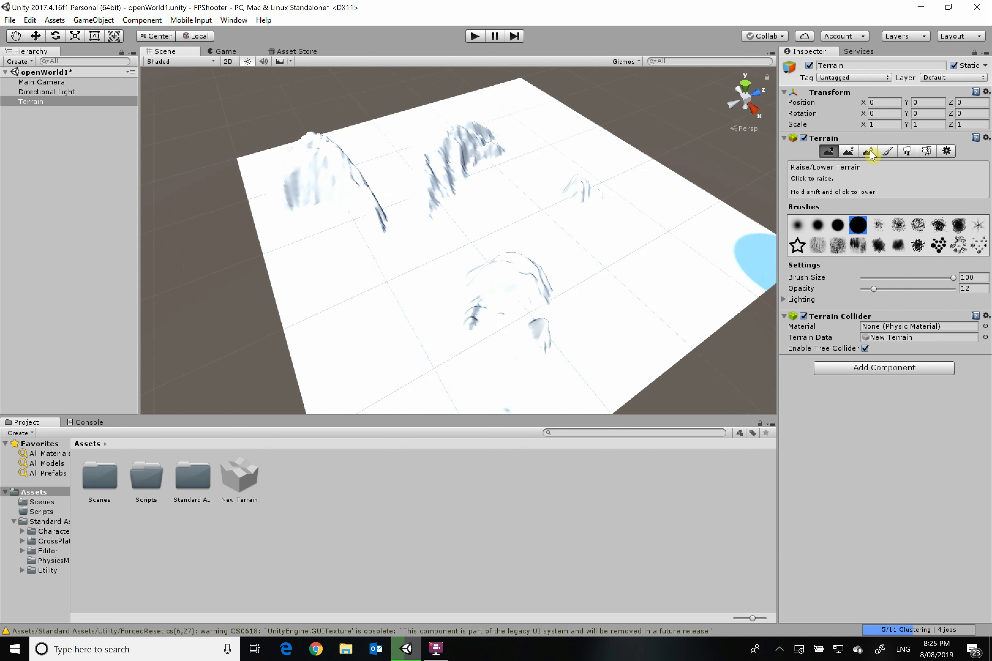
- Paint a flat plateau at height 19 near the terrain's right edge with the Paint Height tool
left_click(849, 152)
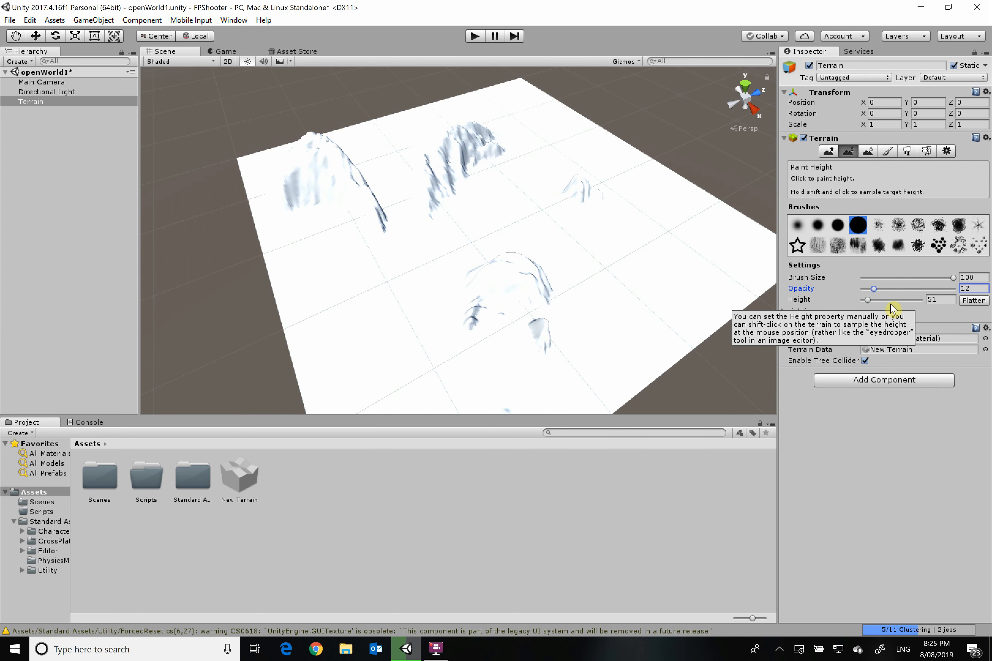
left_click(866, 300)
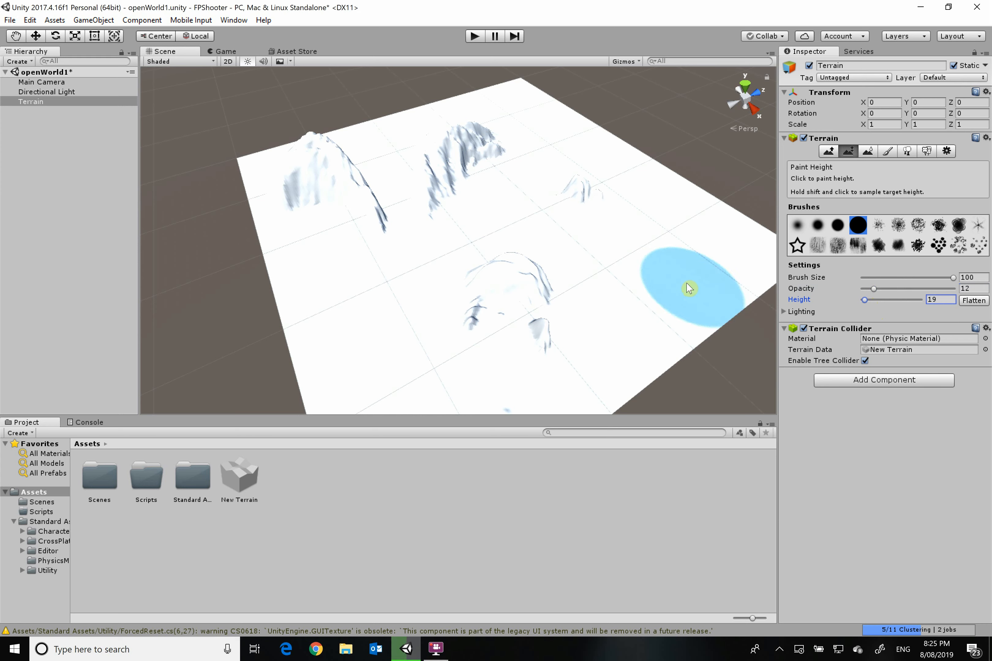
mouse_move(684, 261)
left_mouse_down()
mouse_move(693, 270)
mouse_move(697, 229)
left_mouse_up()
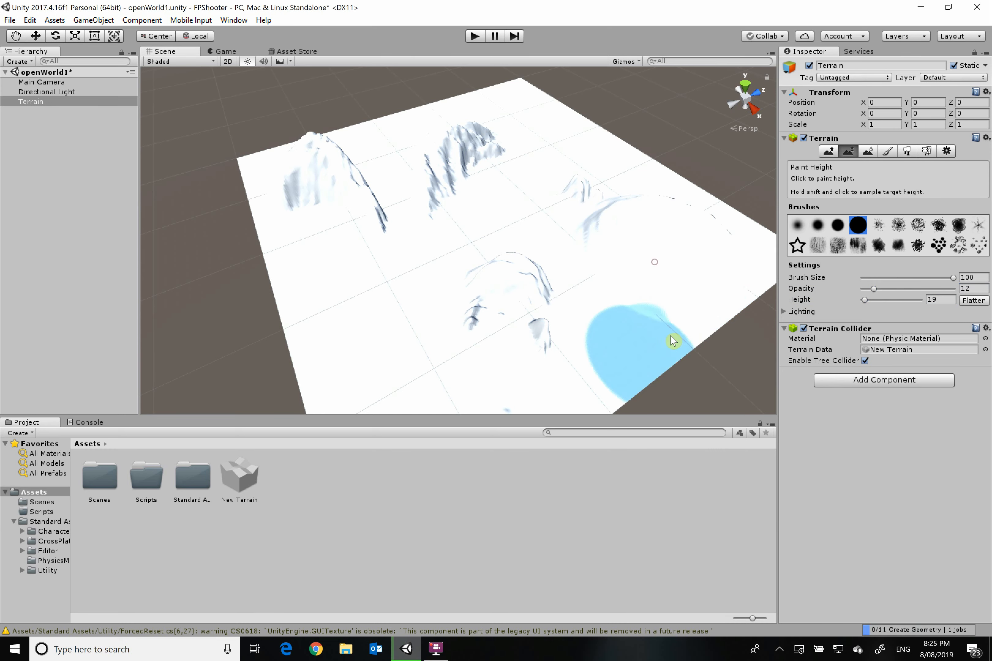
- Sample the top of the flat plateau near the terrain's right edge as the Paint Height target height
left_click_drag(672, 280, 738, 267, "alt")
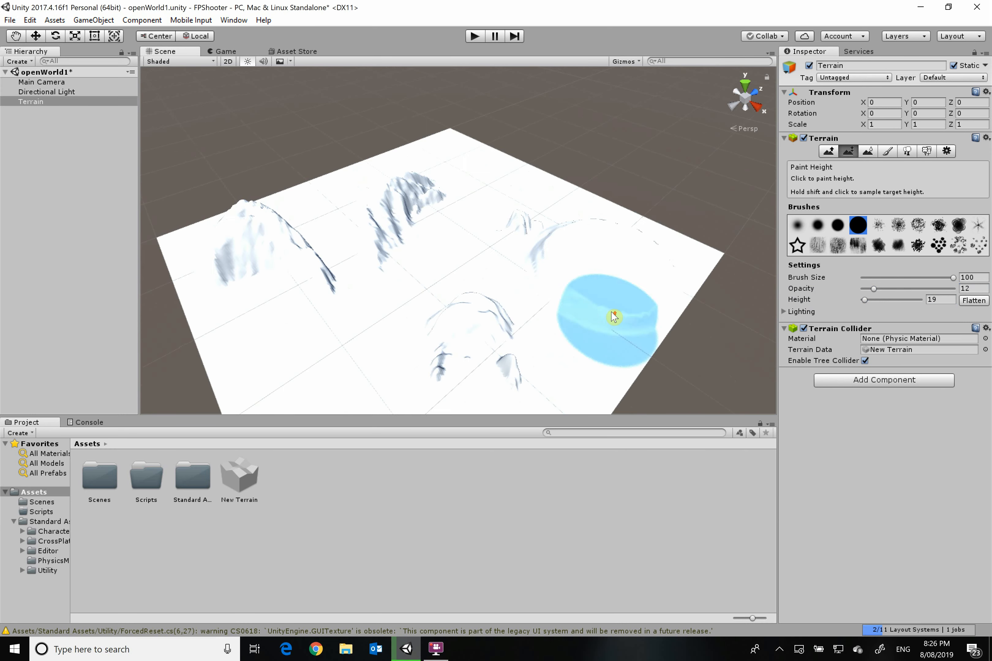
scroll(742, 365, "up", 5)
scroll(753, 350, "down", 5)
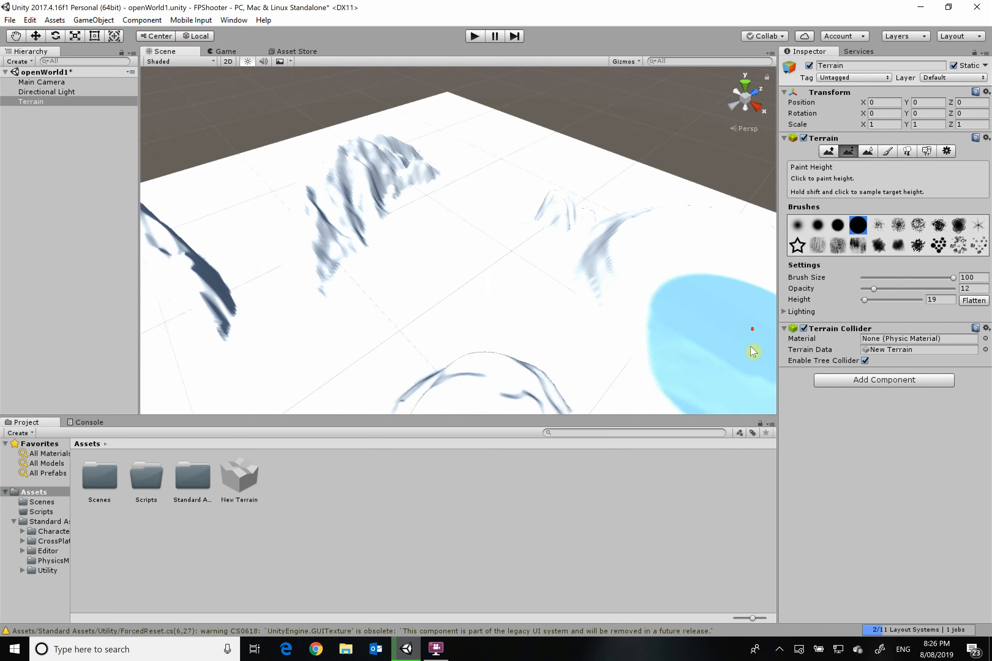
left_click(940, 299)
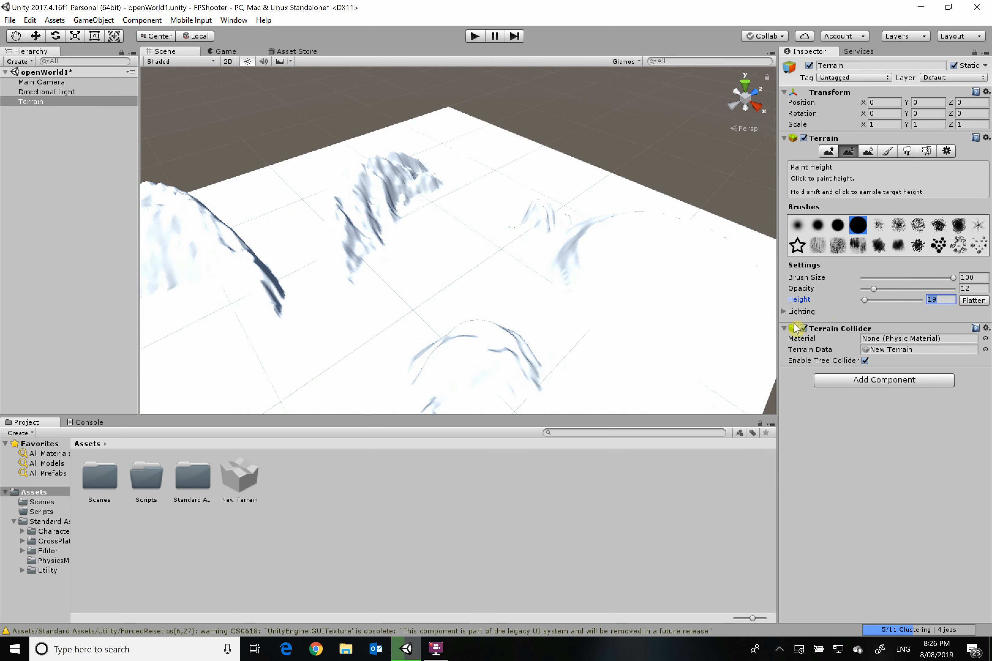
scroll(627, 324, "down", 3)
scroll(640, 316, "up", 3)
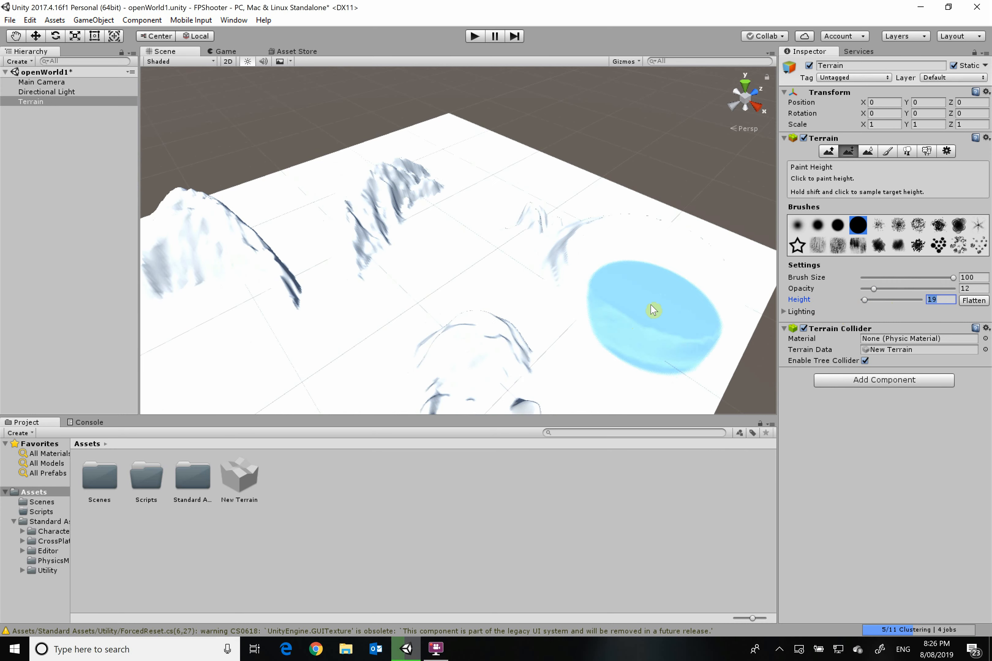
left_click(611, 248, "shift")
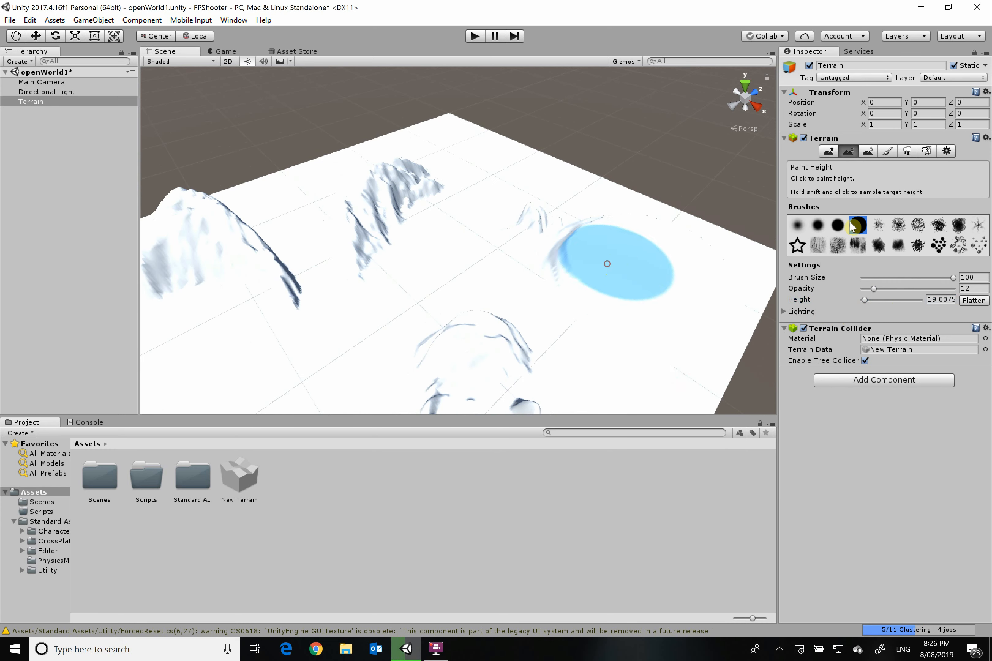
- Smooth the rugged ridge in the terrain's back area with the Smooth Height tool at opacity 43
left_click(867, 151)
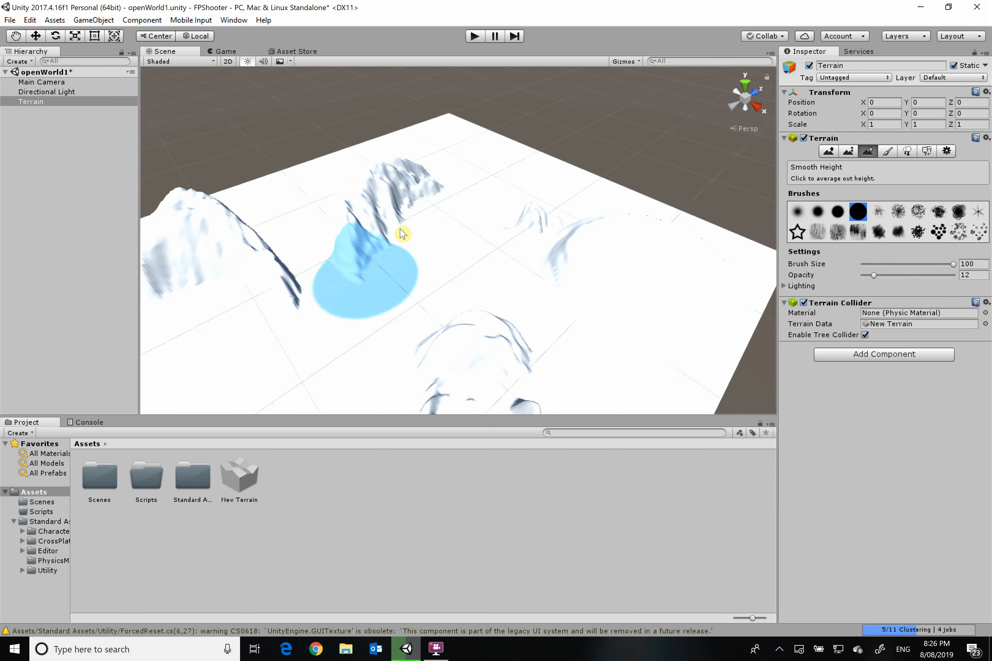
left_click(882, 274)
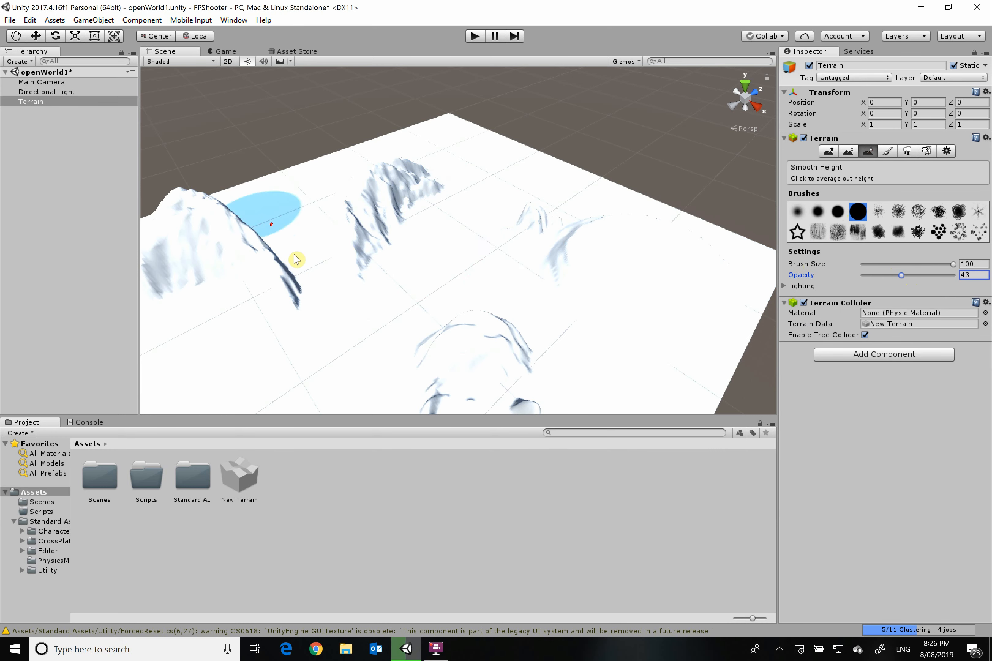
scroll(308, 263, "up", 15)
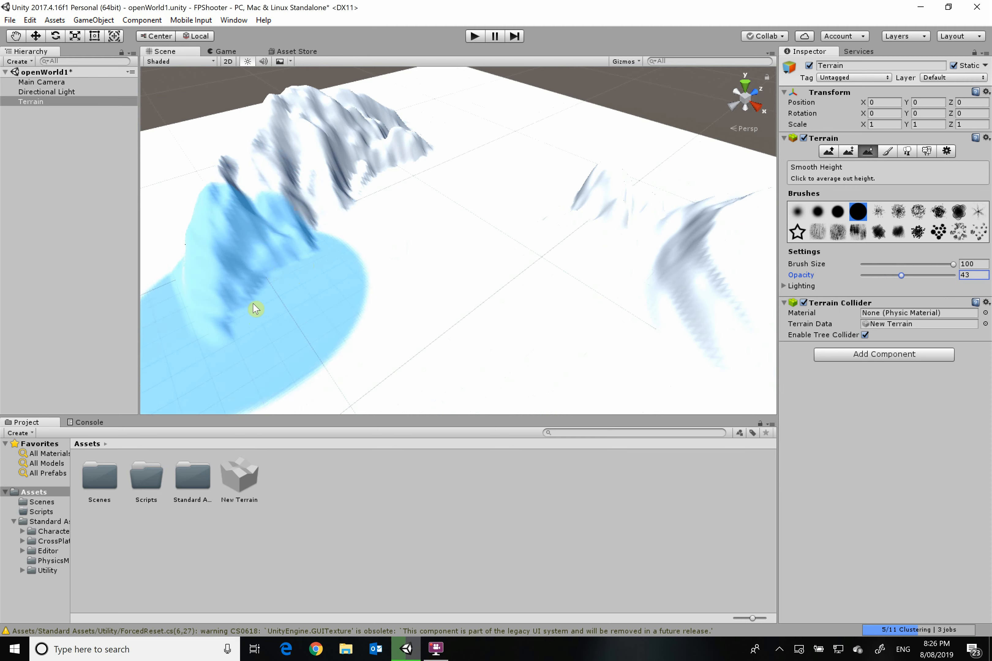
mouse_move(255, 308)
left_mouse_down()
mouse_move(269, 261)
mouse_move(369, 196)
left_mouse_up()
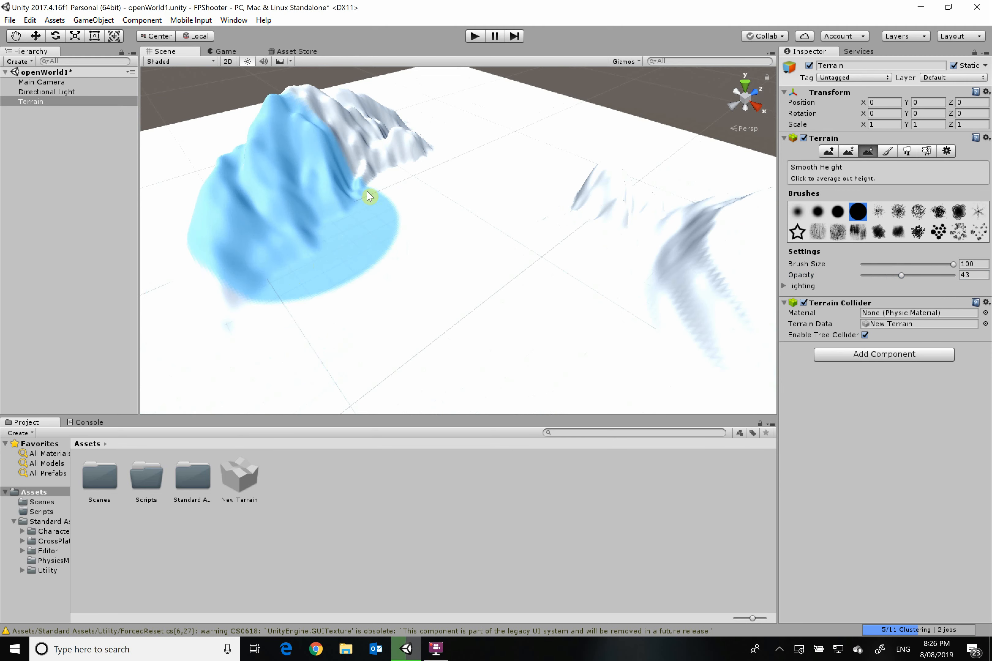
scroll(395, 297, "down", 3)
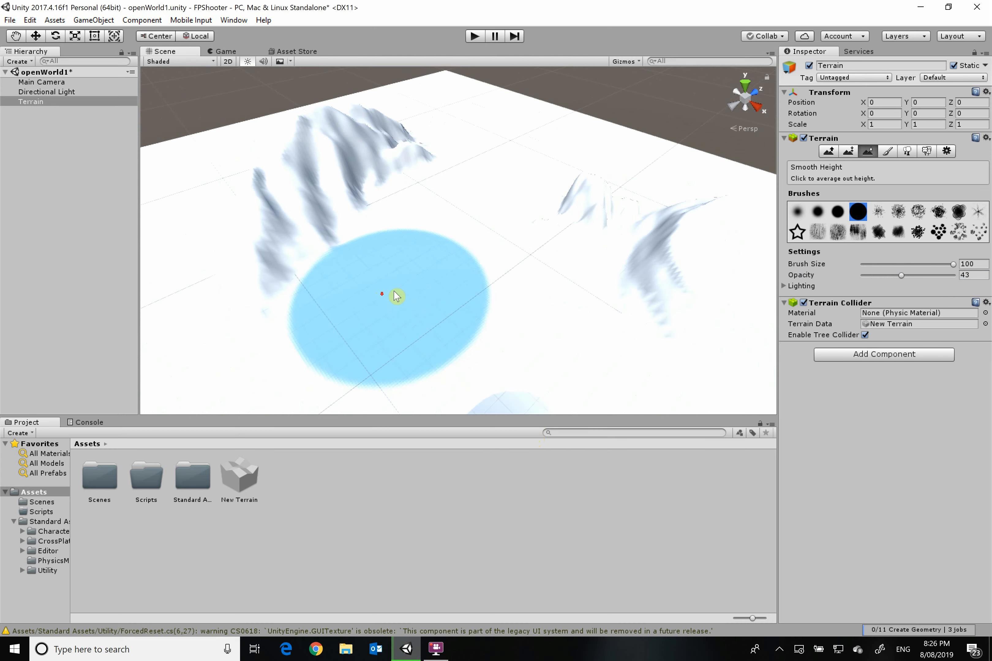
scroll(394, 292, "down", 2)
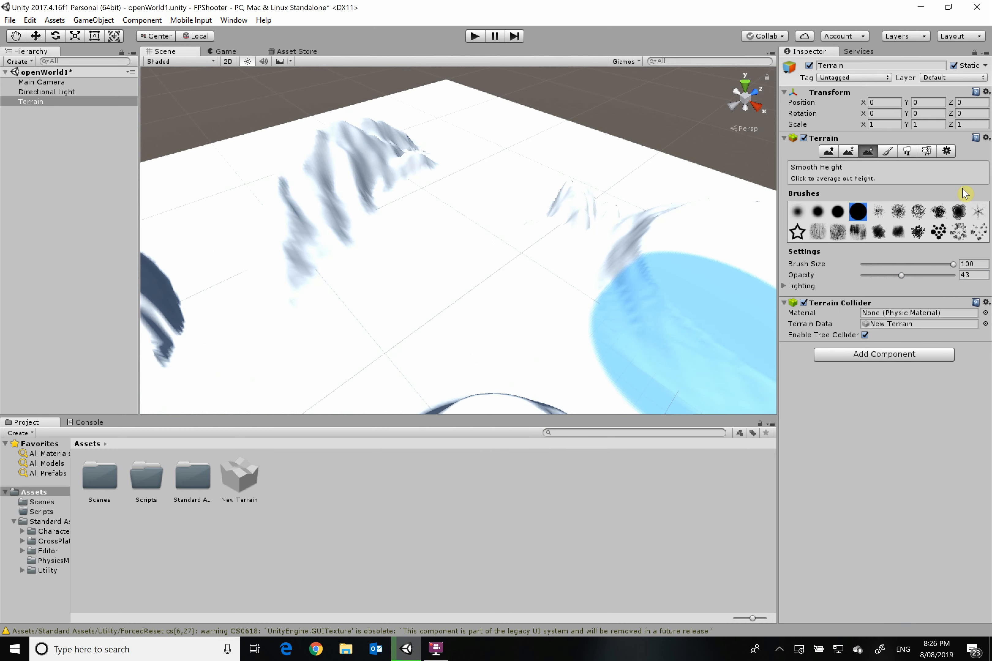
- Activate the terrain's Paint Texture tool and select the Standard Assets folder in the project
left_click(889, 152)
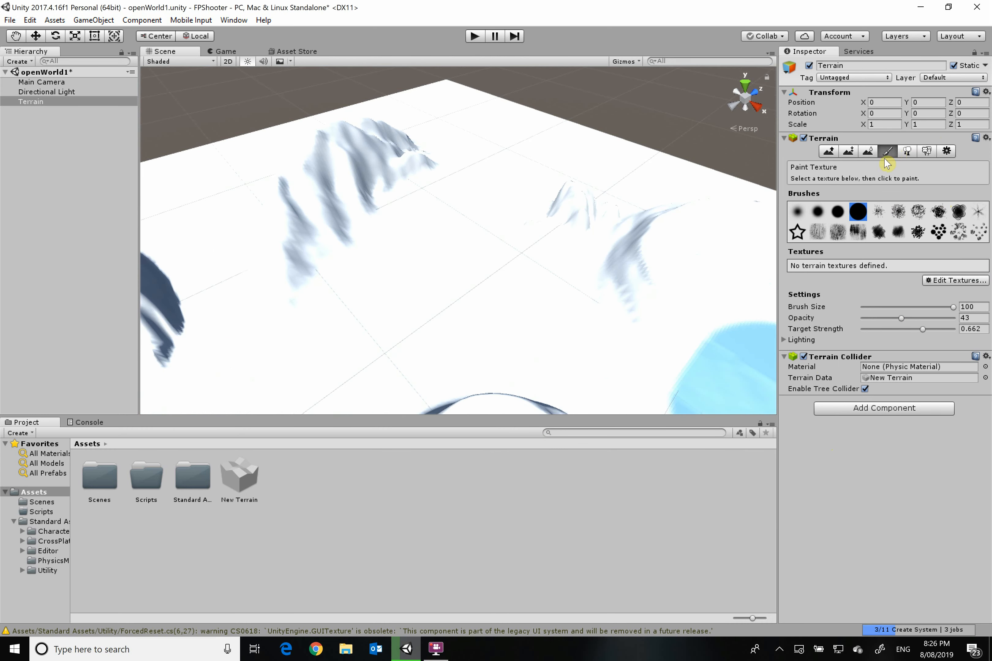
scroll(521, 328, "down", 6)
scroll(500, 319, "up", 5)
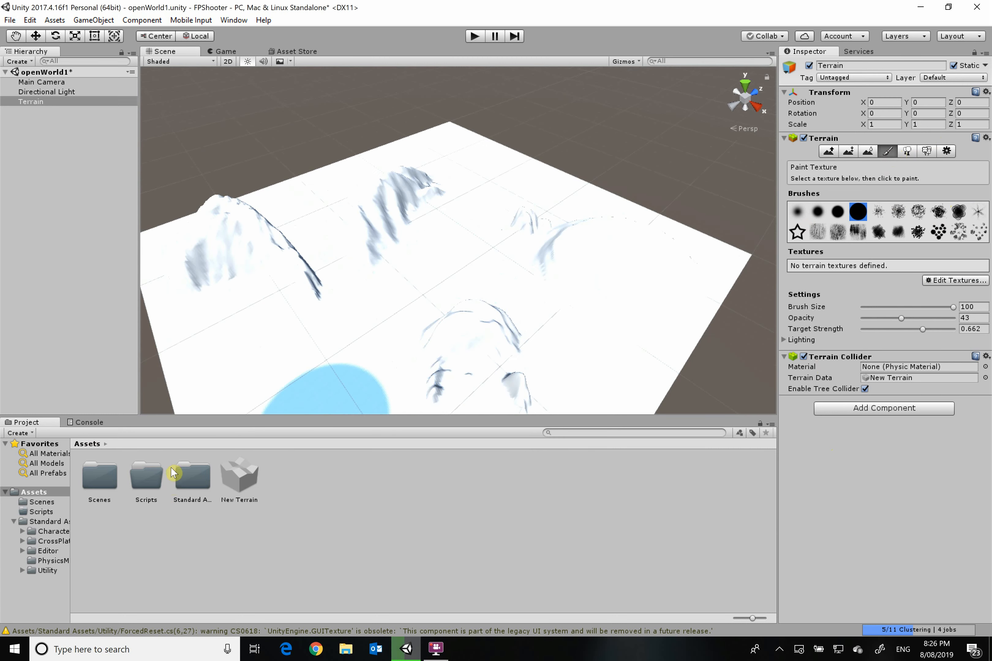
left_click(191, 474)
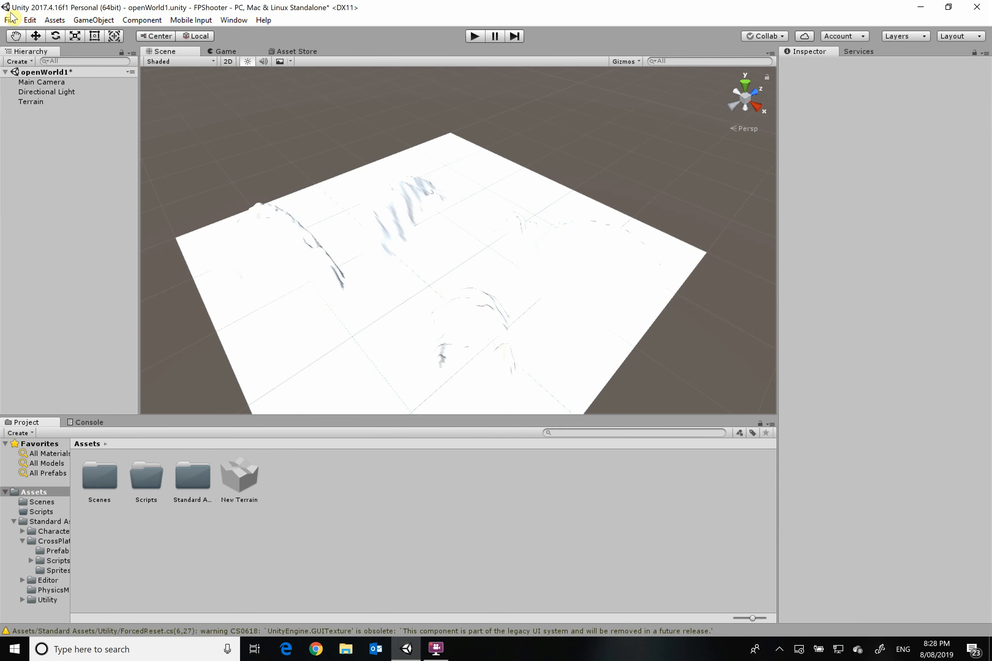
- Import the Environment asset package into the project after reviewing its contents
left_click(63, 21)
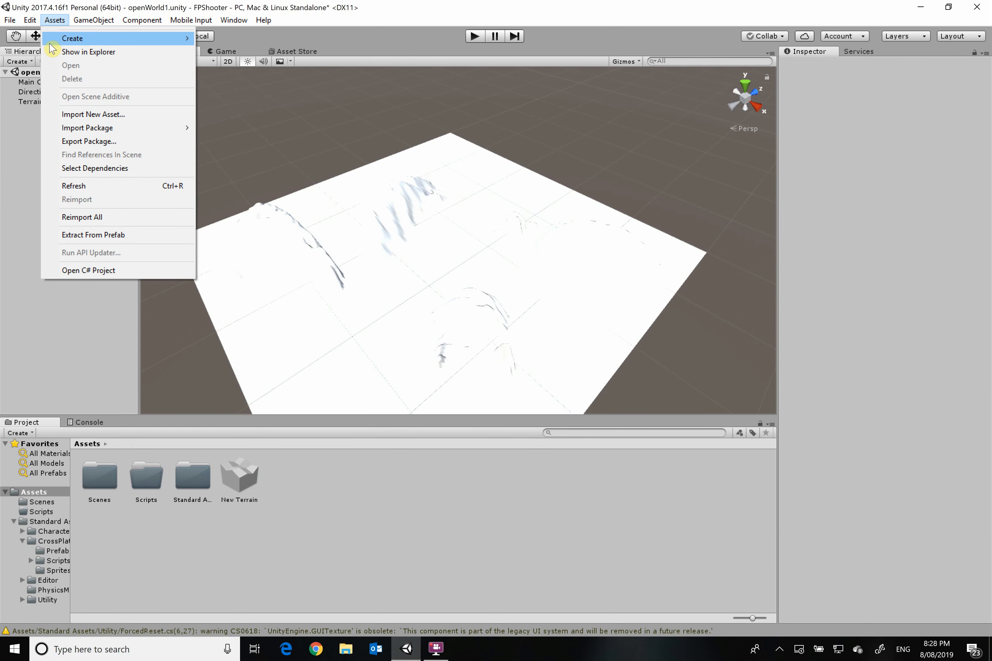
mouse_move(123, 135)
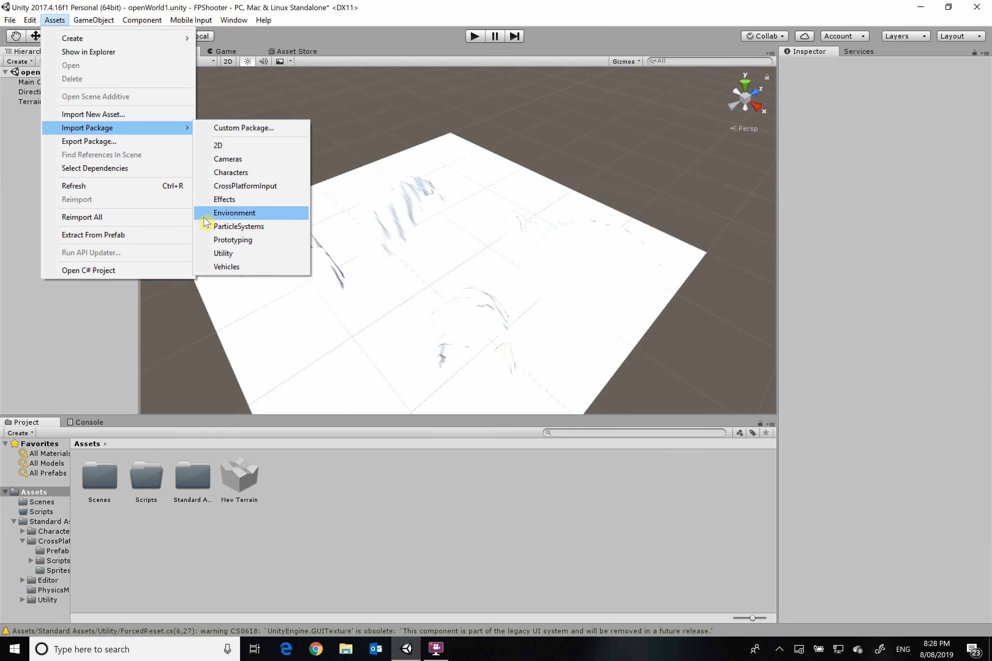
left_click(218, 214)
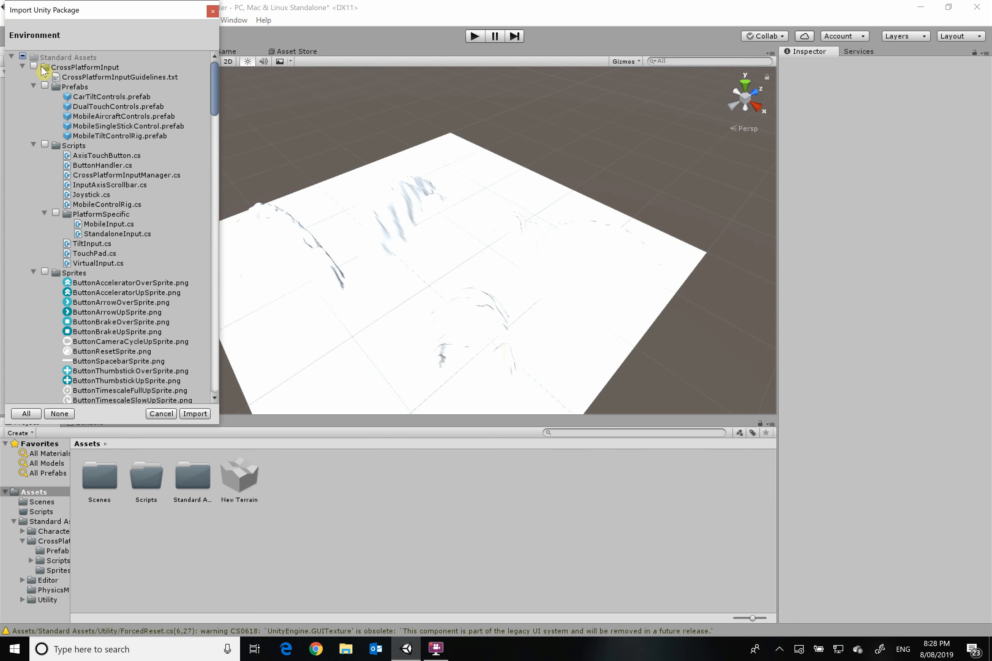
left_click(30, 67)
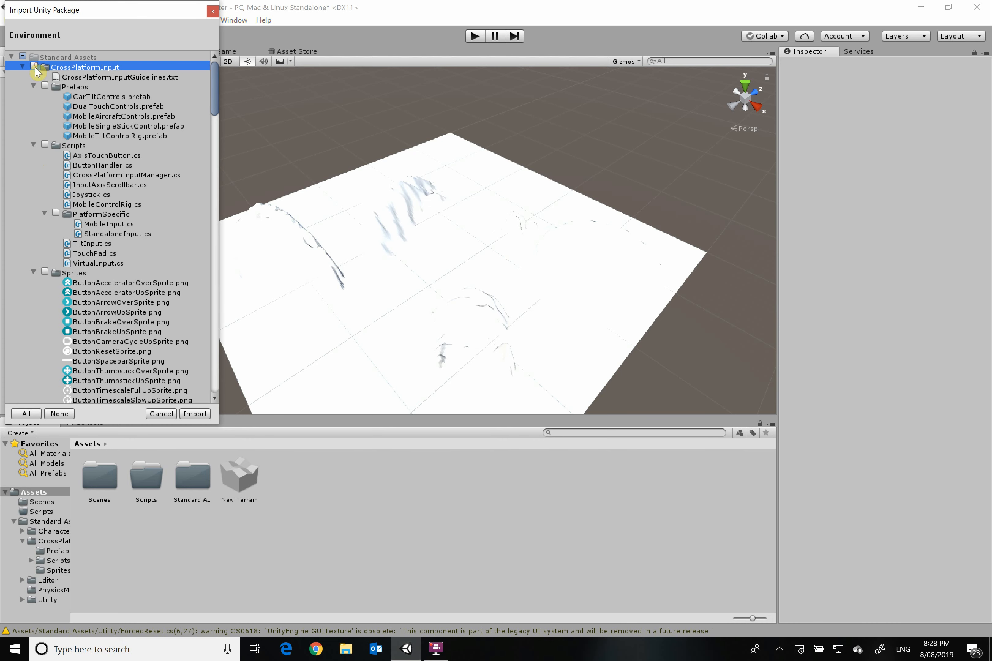
scroll(37, 171, "down", 10)
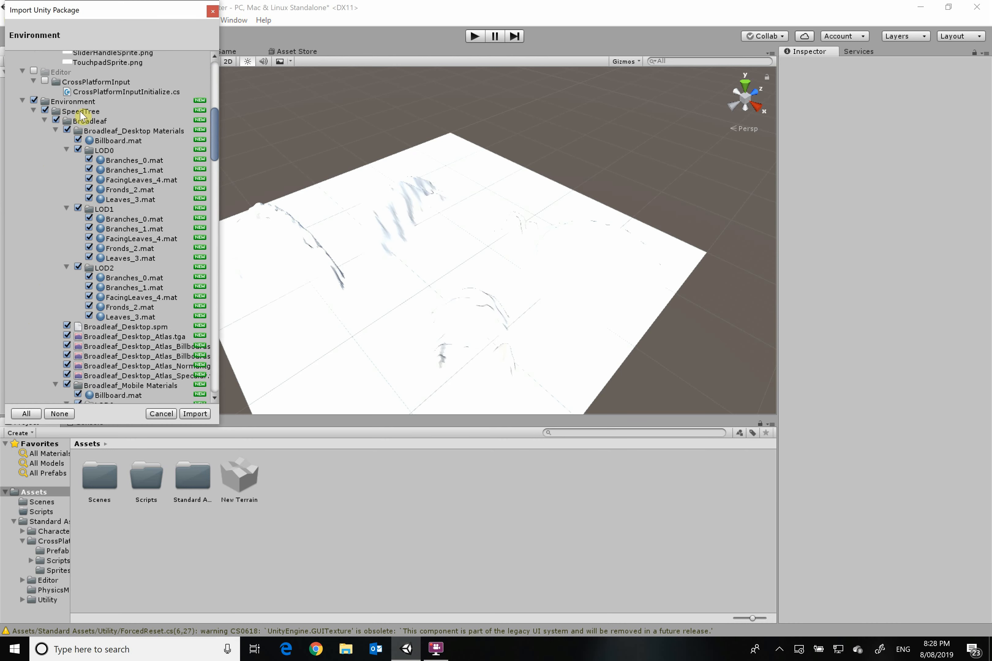
scroll(82, 116, "down", 8)
scroll(111, 221, "down", 15)
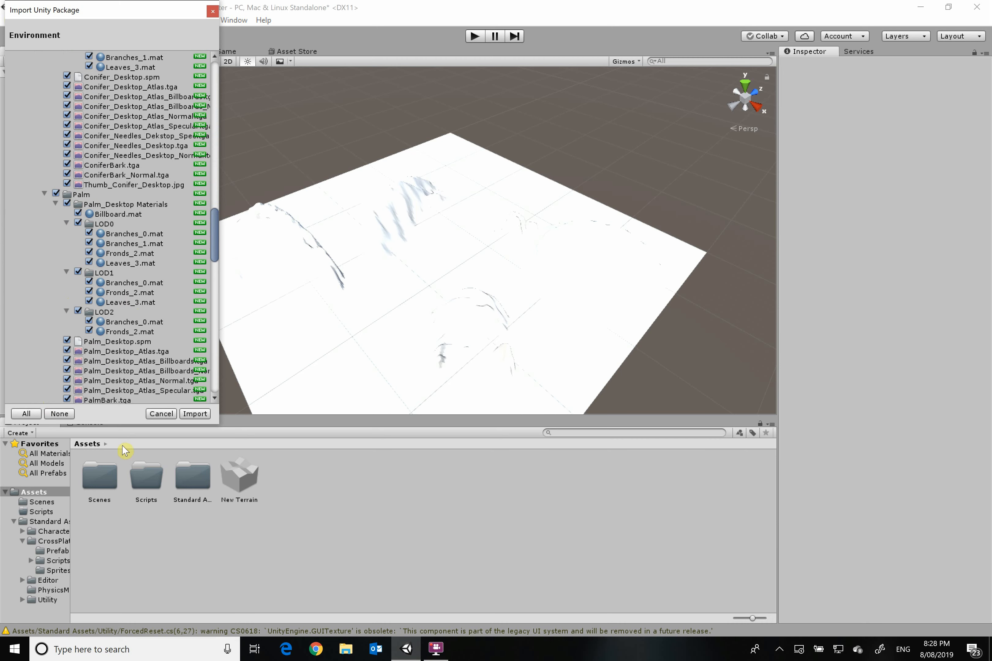
scroll(53, 338, "down", 8)
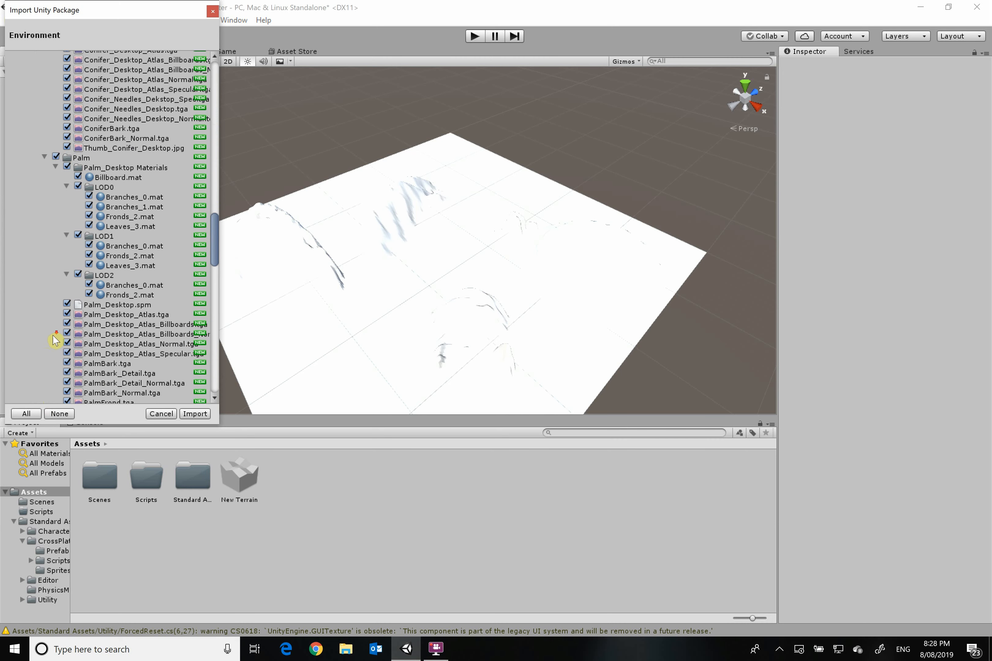
left_click(206, 414)
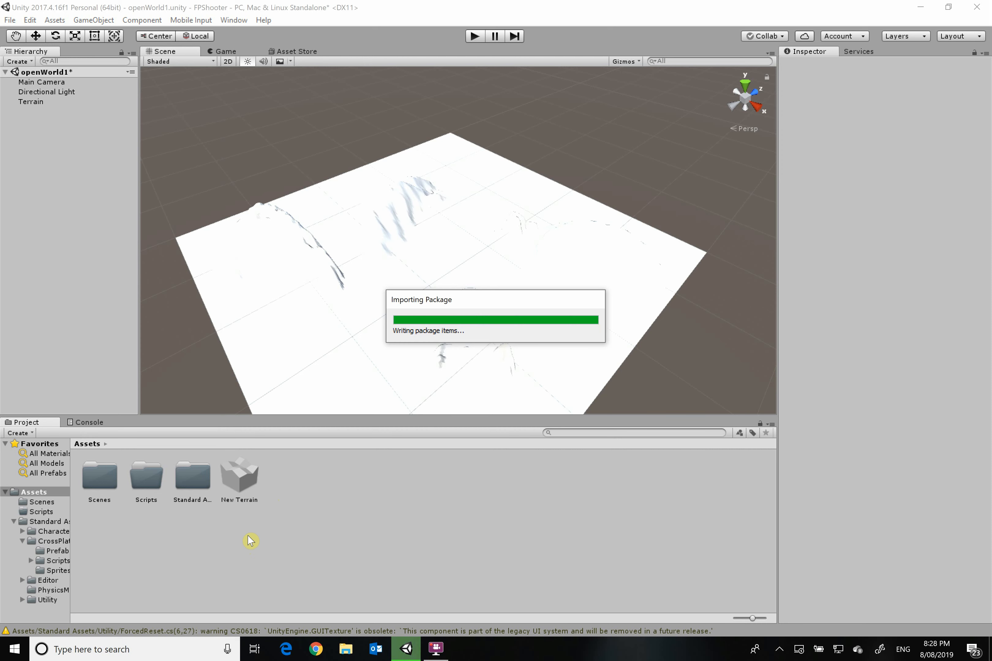
- Open the SurfaceTextures folder under Standard Assets, Environment and TerrainAssets in the project
left_click(190, 483)
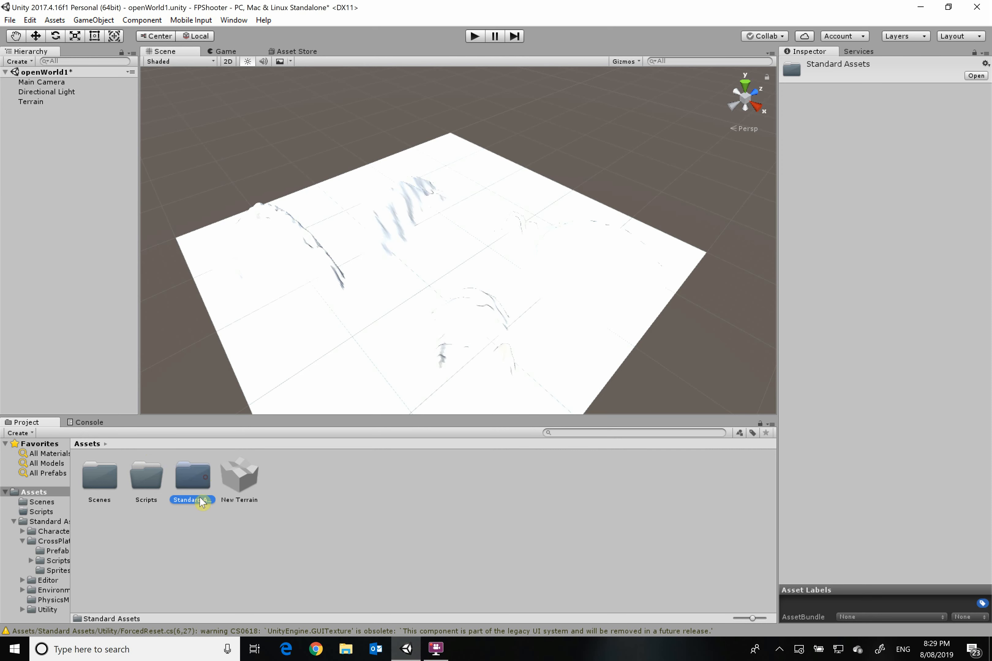
double_click(191, 483)
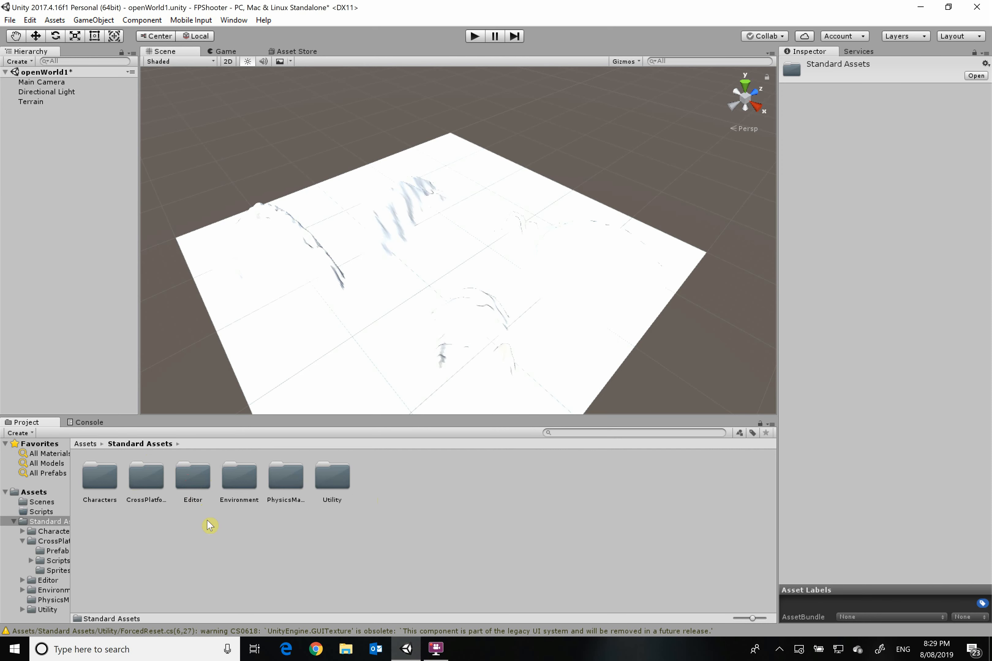
double_click(248, 490)
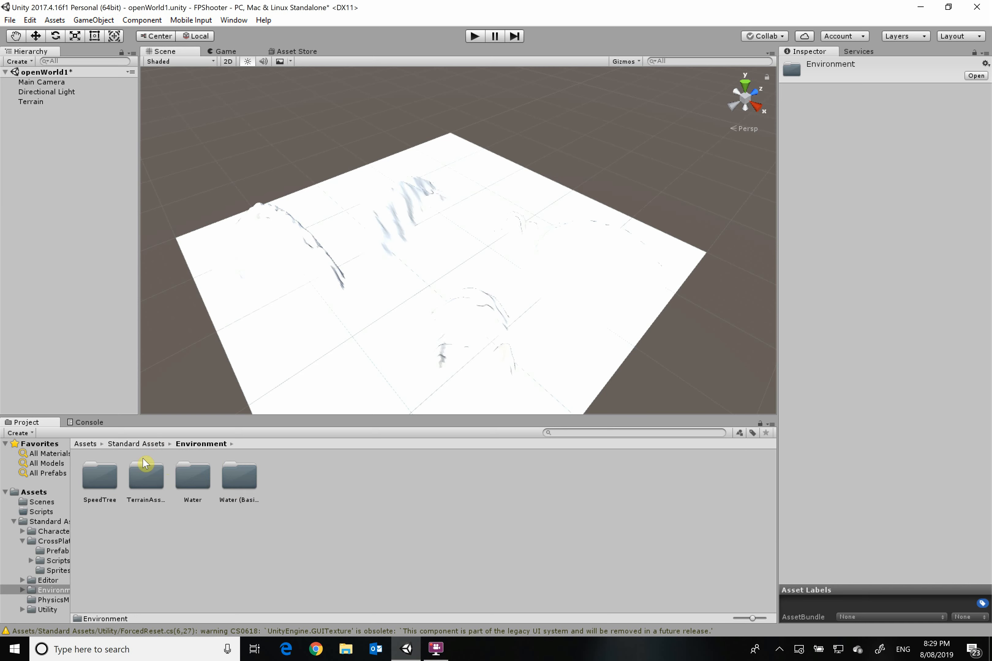
left_click(143, 478)
double_click(142, 473)
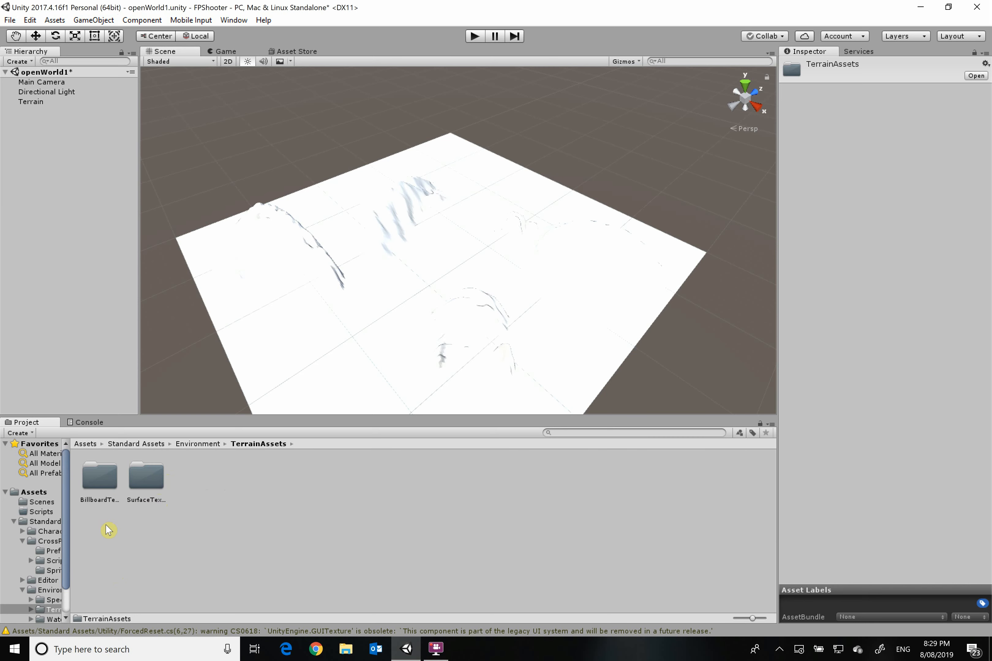
double_click(154, 475)
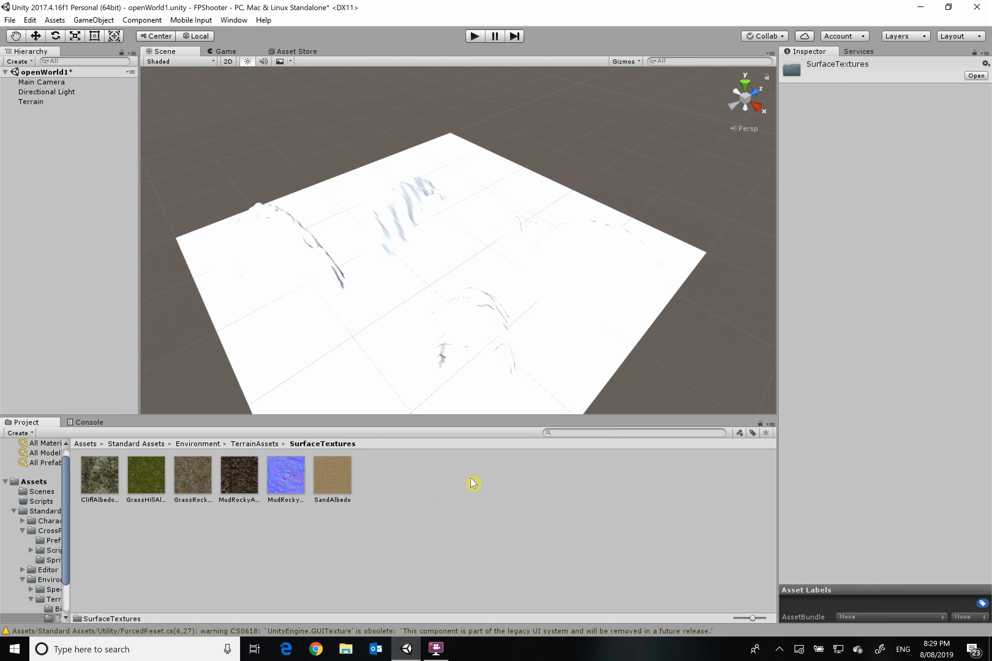
- Add SandAlbedo as the terrain's albedo texture with a tiling size of 15 by 15
left_click(32, 101)
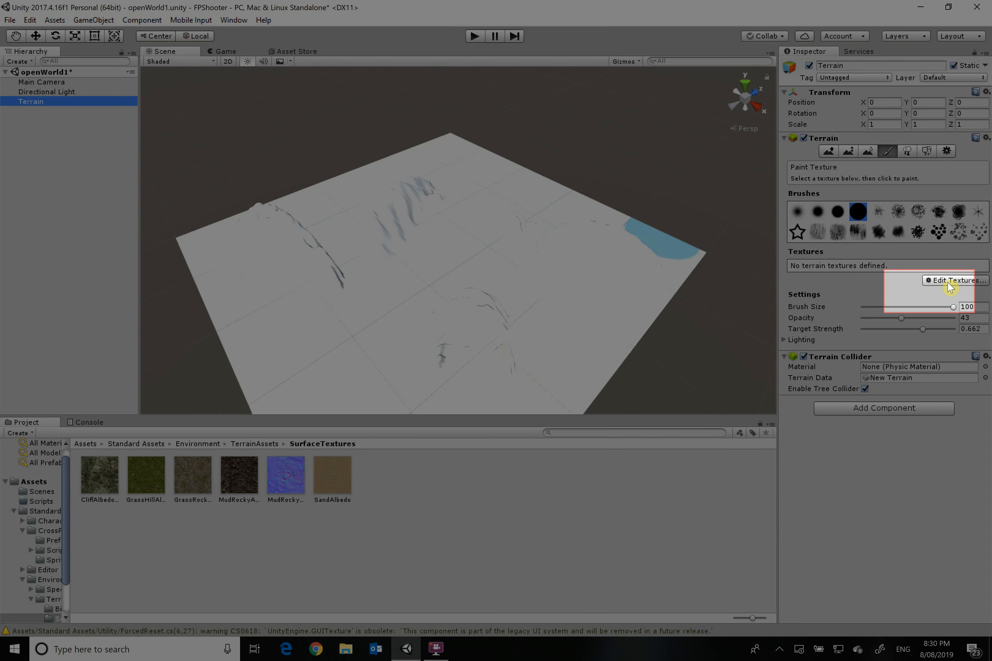
left_click(950, 281)
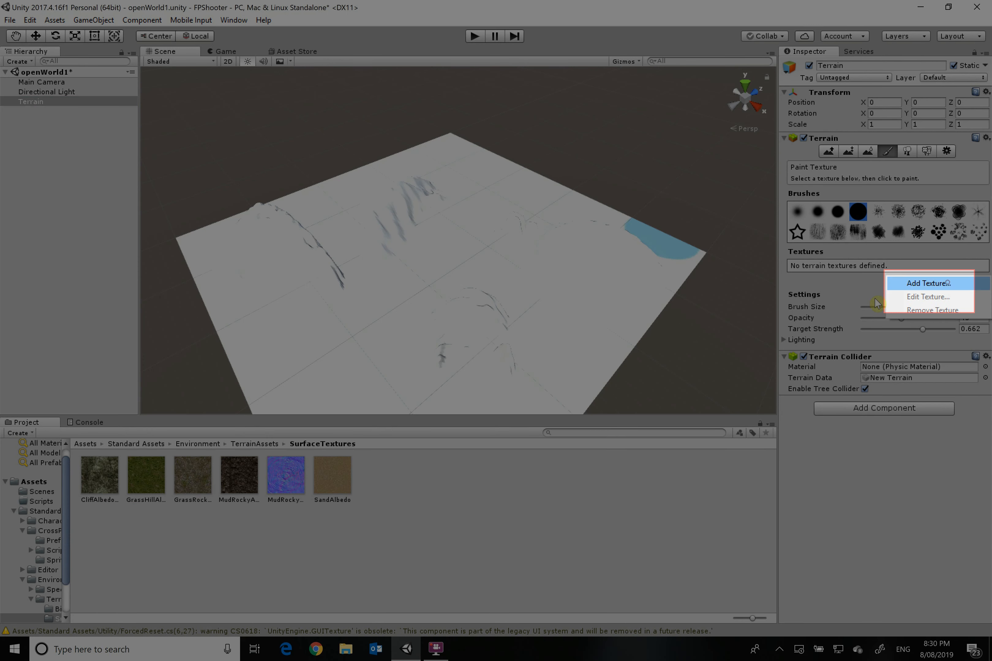
left_click(908, 279)
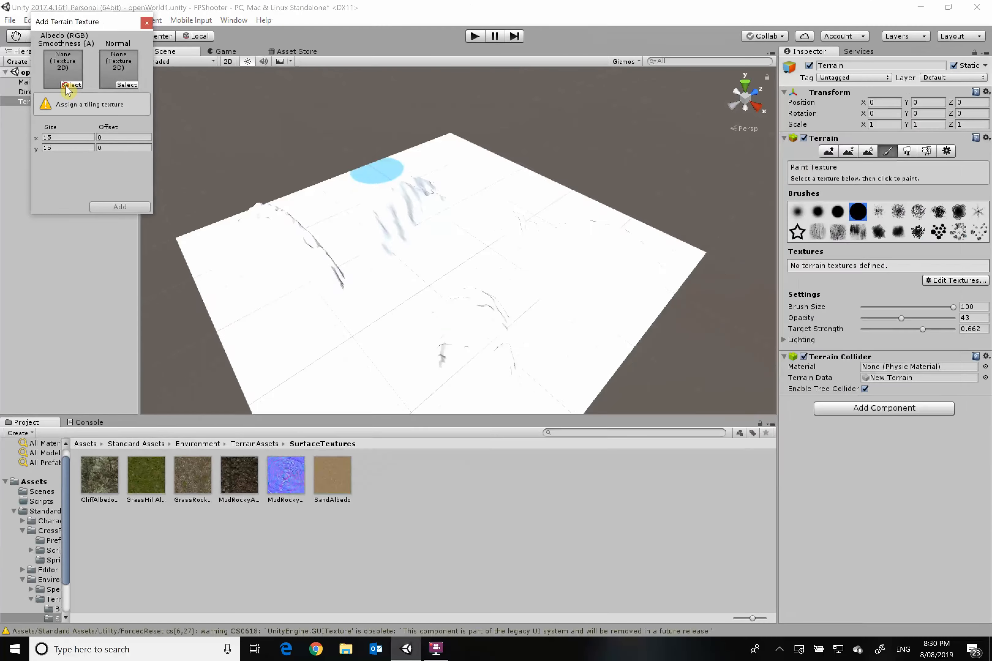
left_click(71, 84)
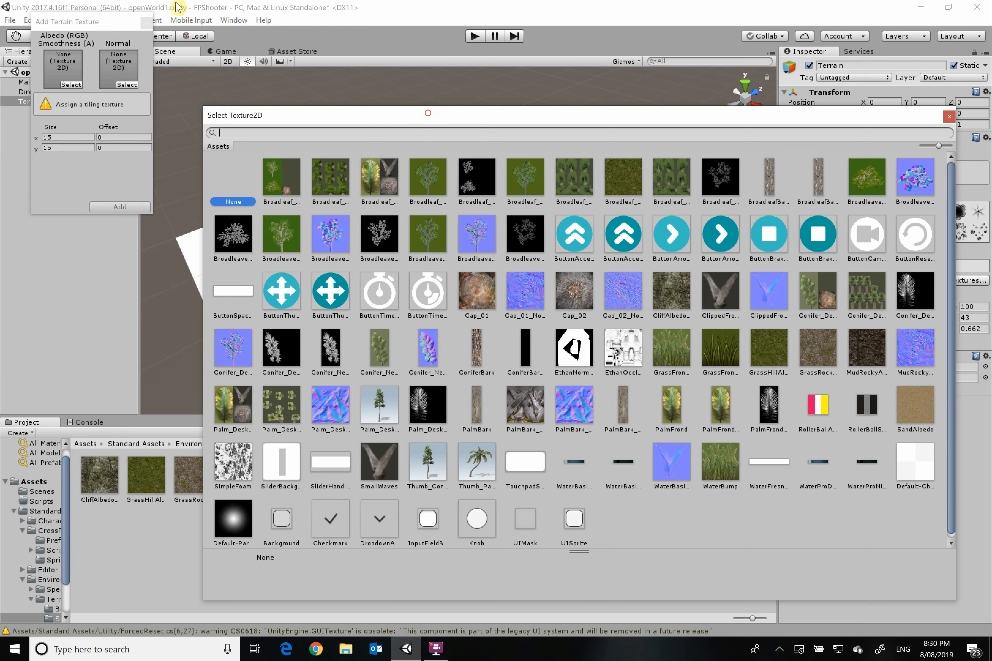
left_click_drag(431, 116, 361, 34)
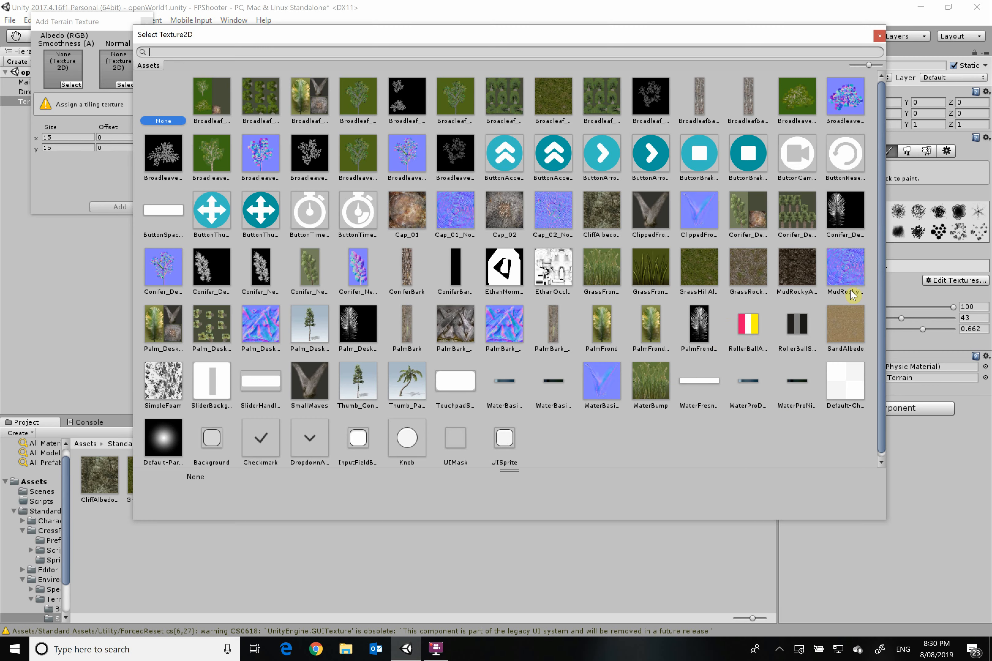
left_click(843, 341)
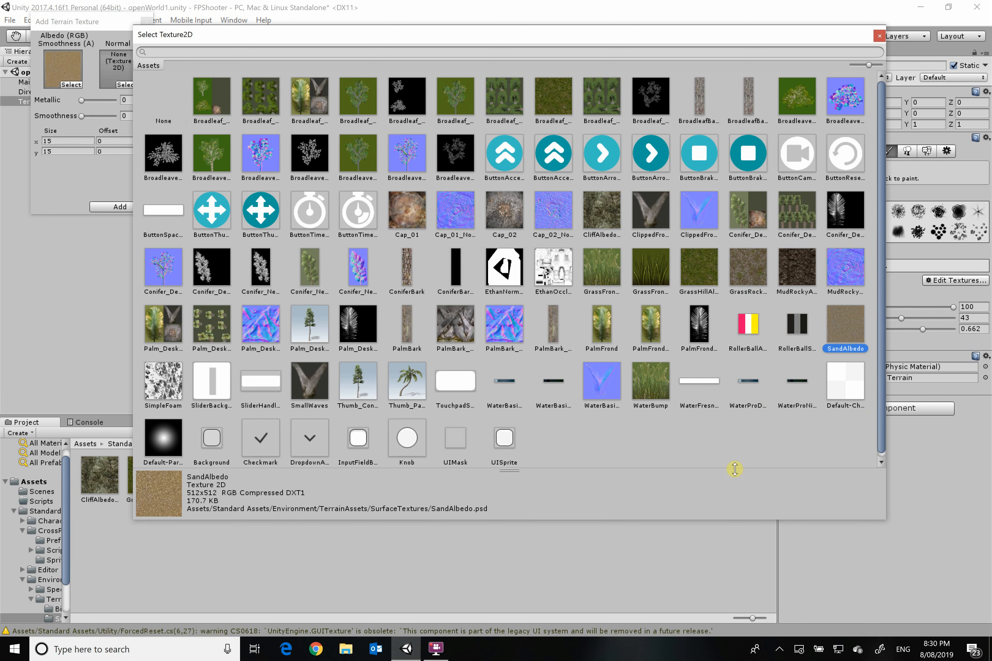
double_click(838, 346)
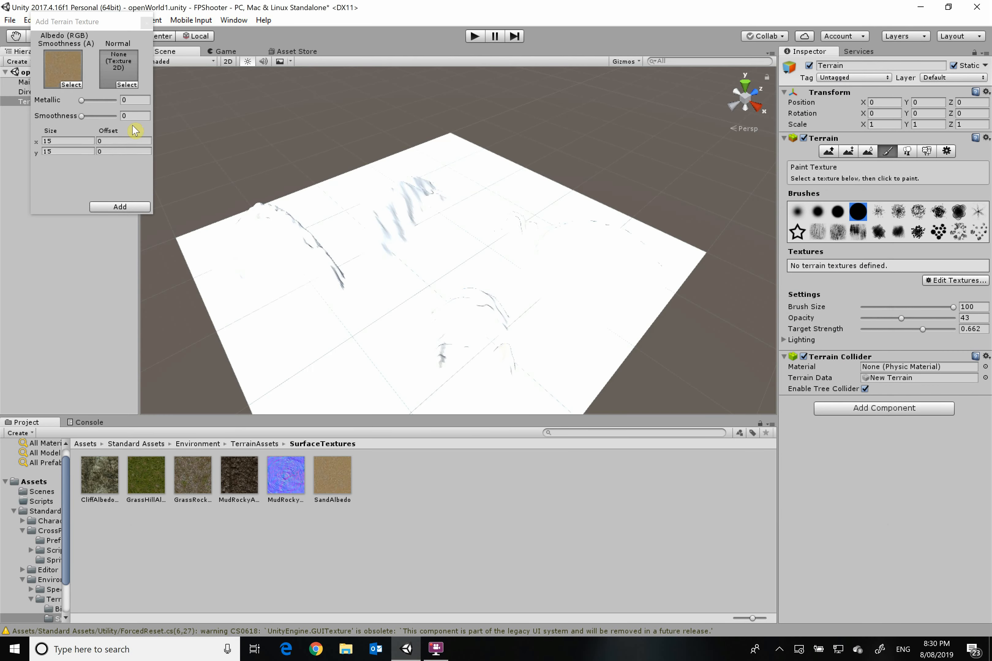
left_click(119, 207)
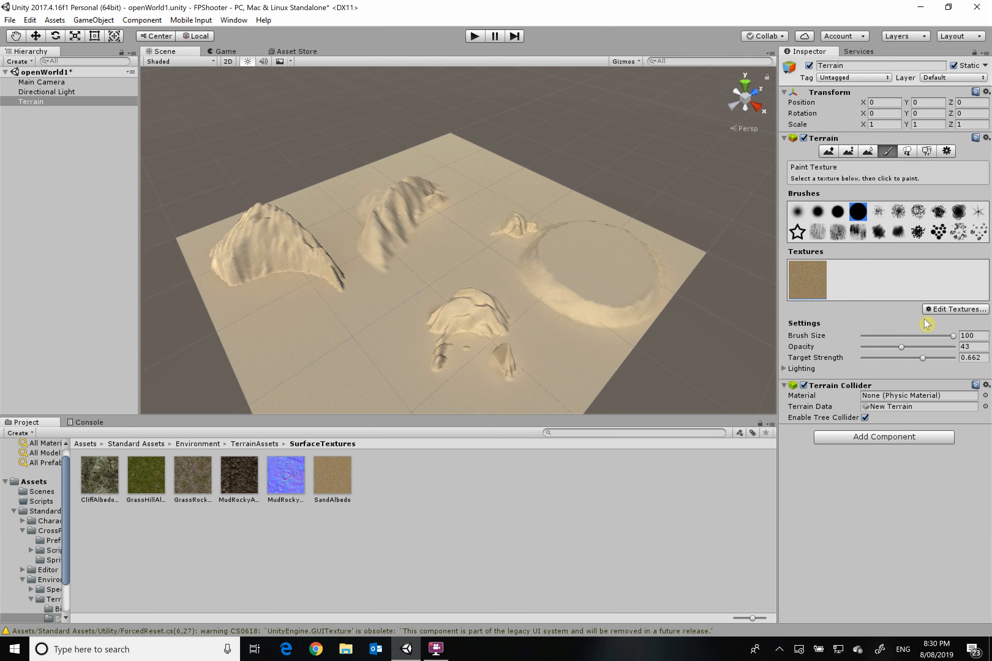
- Add GrassRockyAlbedo as a second terrain texture with a tiling size of 15 by 15
left_click(935, 309)
left_click(941, 320)
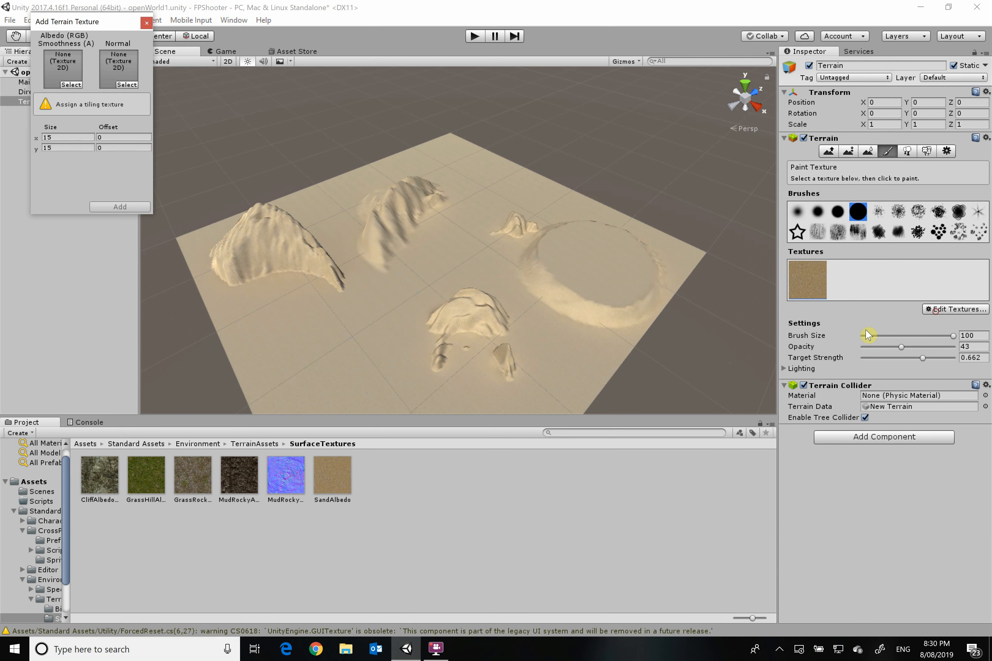
left_click(71, 85)
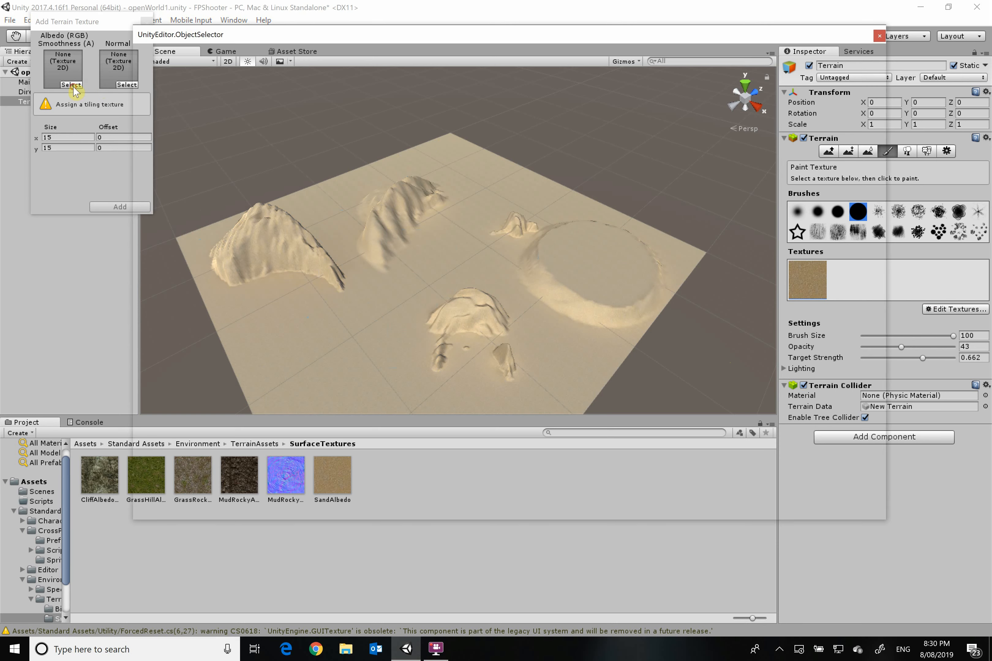
scroll(678, 384, "down", 1)
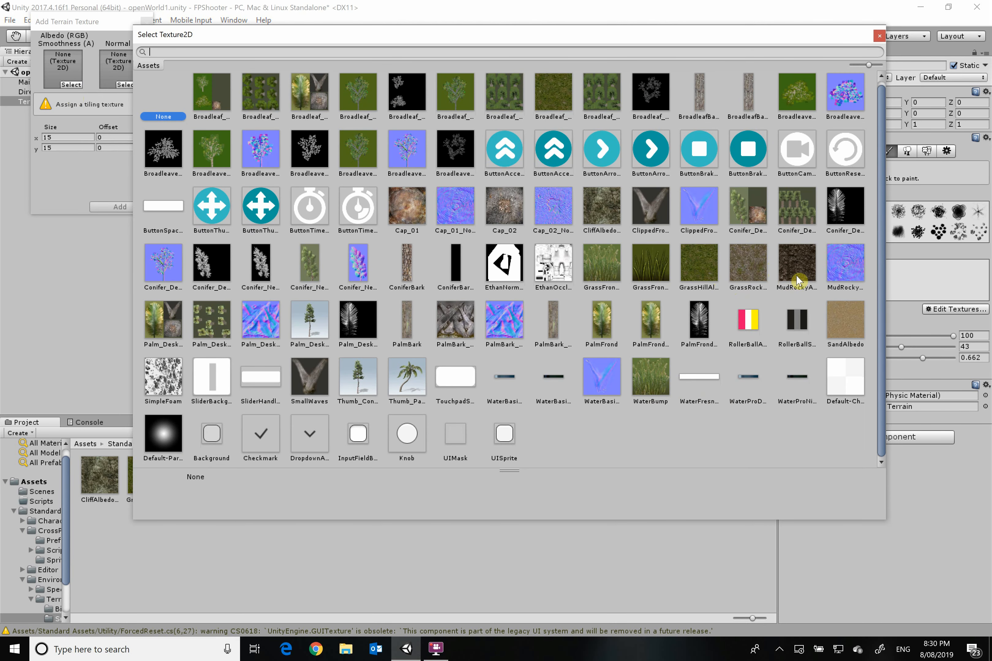
left_click(763, 269)
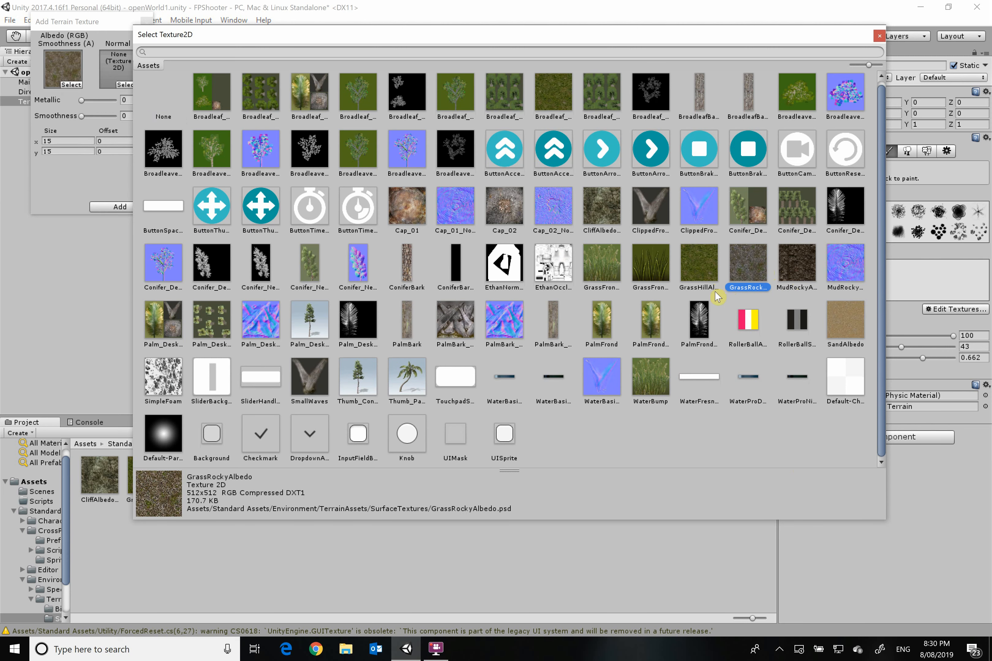
double_click(743, 272)
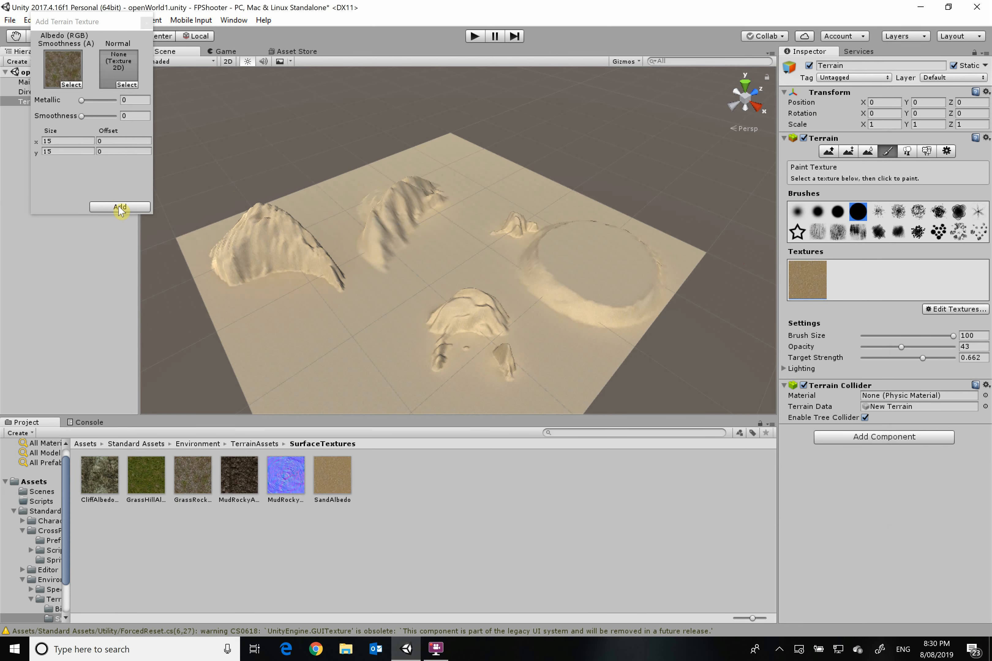
left_click(120, 207)
- Paint the front of the tallest mountain with the rocky grass texture at brush size 14 and opacity 24
left_click(857, 285)
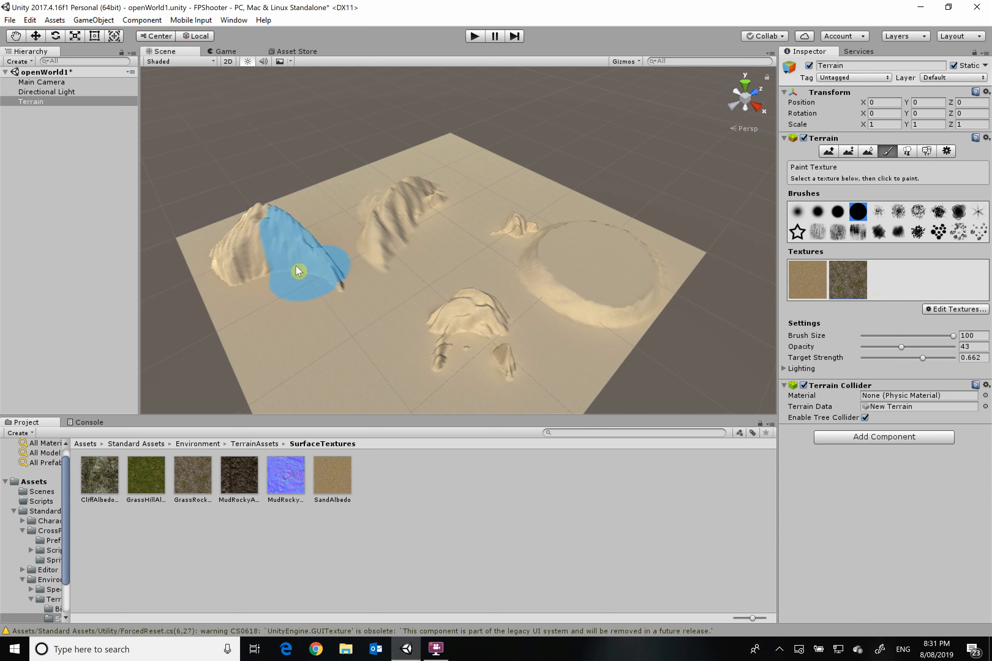
left_click_drag(891, 335, 880, 336)
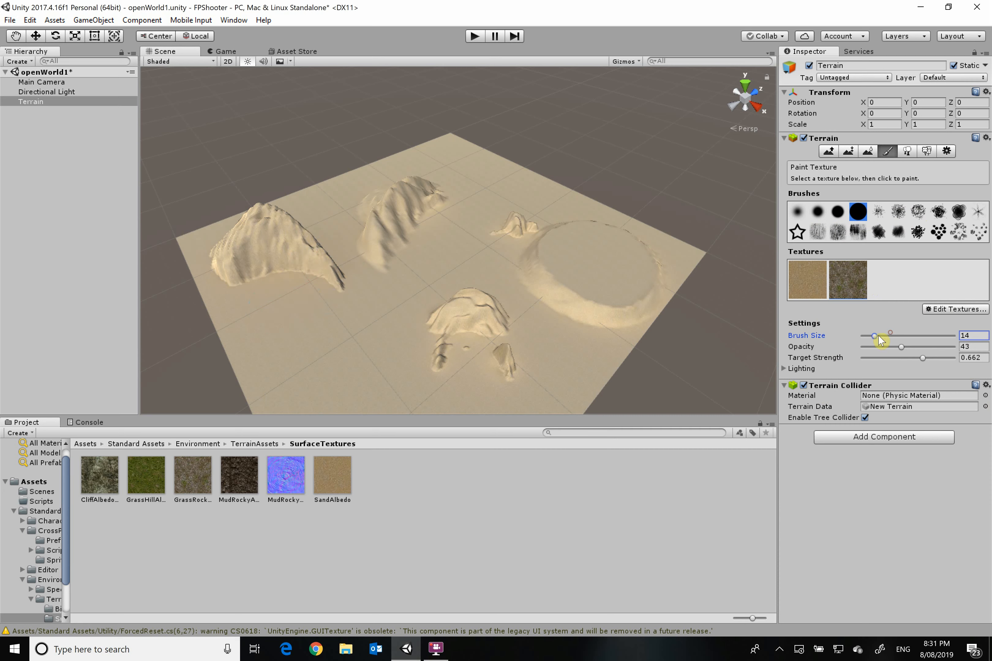
left_click(883, 347)
mouse_move(233, 282)
left_mouse_down()
mouse_move(291, 269)
mouse_move(333, 277)
mouse_move(335, 268)
mouse_move(256, 225)
mouse_move(224, 279)
mouse_move(210, 258)
mouse_move(221, 272)
mouse_move(244, 232)
mouse_move(225, 263)
mouse_move(252, 225)
mouse_move(275, 218)
mouse_move(317, 250)
mouse_move(211, 277)
mouse_move(213, 258)
mouse_move(241, 232)
left_mouse_up()
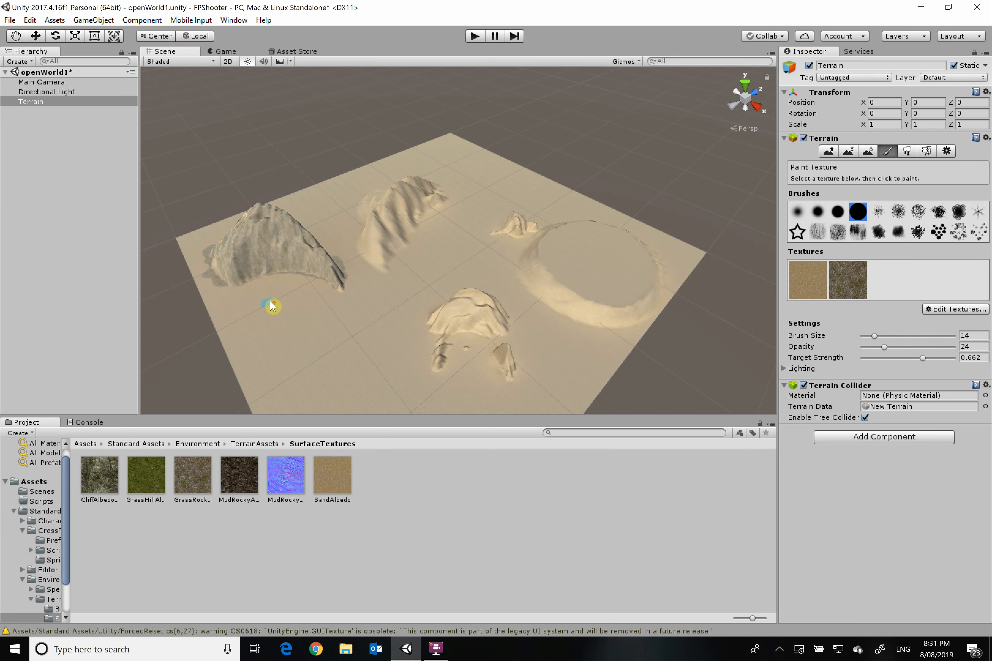
scroll(272, 275, "up", 5)
scroll(250, 284, "down", 5)
scroll(249, 334, "up", 5)
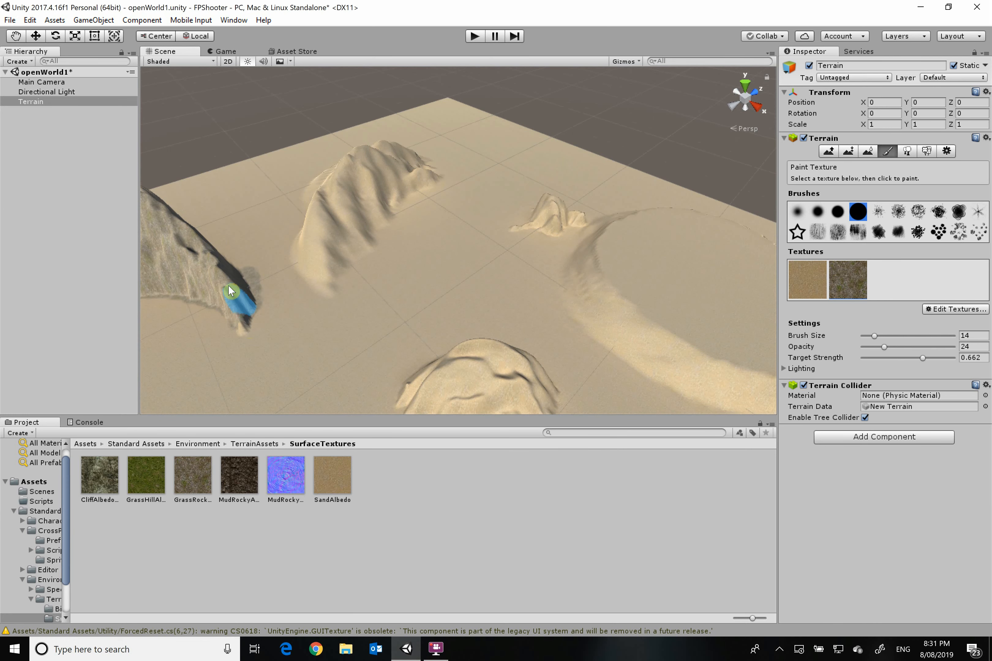
scroll(227, 294, "down", 5)
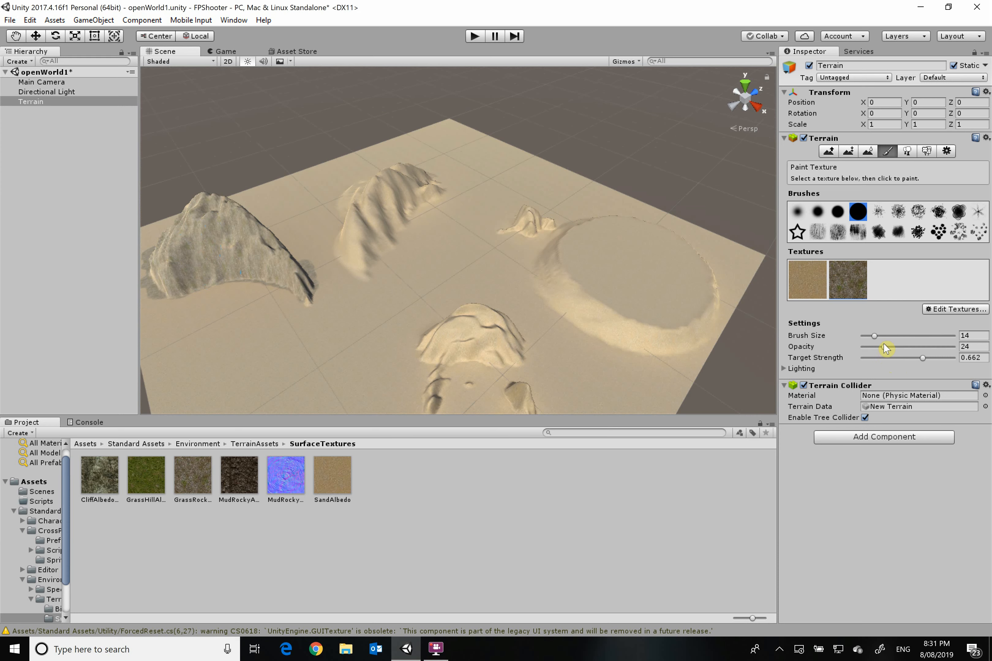
- Raise the brush opacity to 42 and paint the rocky grass texture over the tallest mountain's remaining sides
left_click_drag(885, 348, 893, 347)
mouse_move(206, 238)
left_mouse_down()
mouse_move(248, 247)
mouse_move(152, 281)
mouse_move(207, 213)
mouse_move(306, 292)
mouse_move(274, 267)
left_mouse_up()
mouse_move(227, 226)
left_mouse_down()
mouse_move(201, 211)
mouse_move(159, 272)
left_mouse_up()
middle_click_drag(281, 250, 410, 265)
right_click_drag(436, 243, 664, 268)
right_click_drag(342, 339, 500, 285)
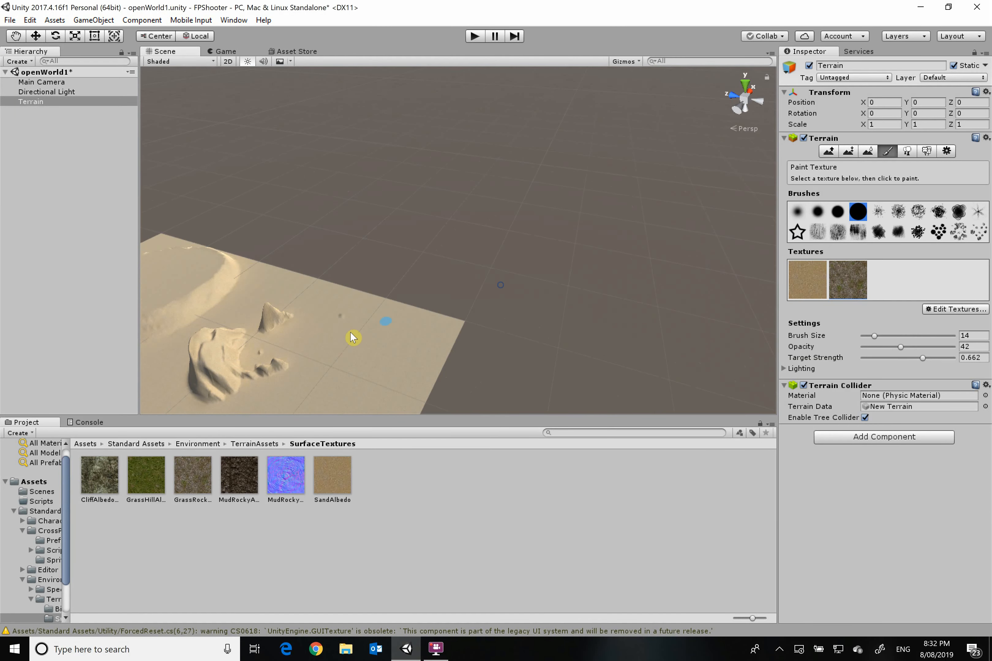
middle_click_drag(351, 340, 414, 225)
scroll(411, 227, "down", 10)
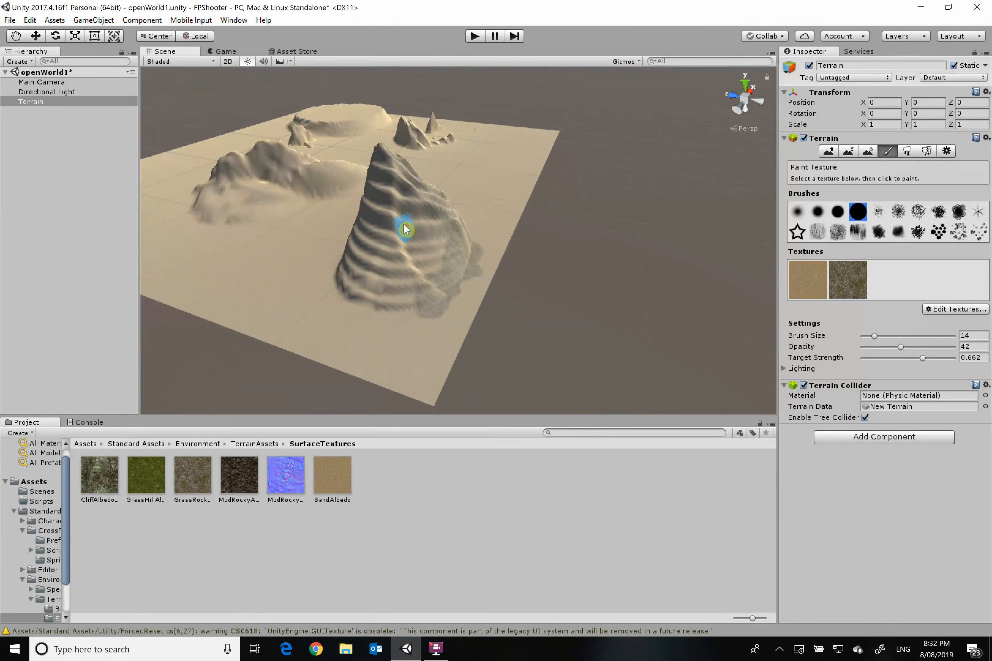
mouse_move(387, 281)
left_mouse_down()
mouse_move(365, 306)
mouse_move(337, 305)
mouse_move(410, 209)
mouse_move(381, 195)
mouse_move(312, 290)
mouse_move(393, 315)
left_mouse_up()
- Paint the rocky grass texture onto the sand along the tallest mountain's foot with opacity 15
left_click_drag(235, 253, 361, 188, "alt")
left_click_drag(250, 190, 435, 209, "alt")
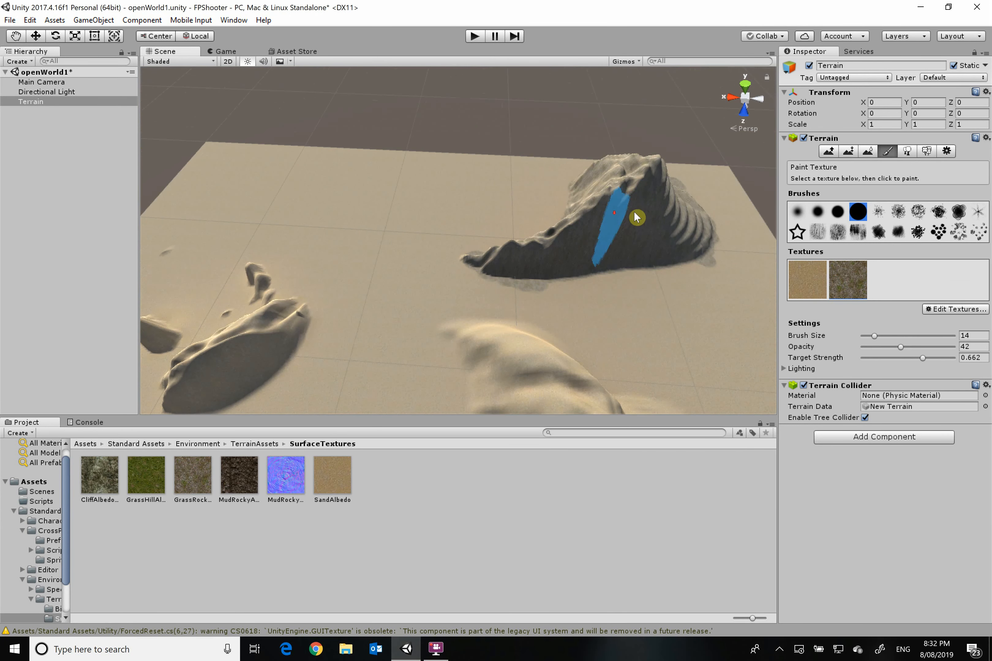
scroll(727, 327, "up", 5)
scroll(721, 319, "down", 3)
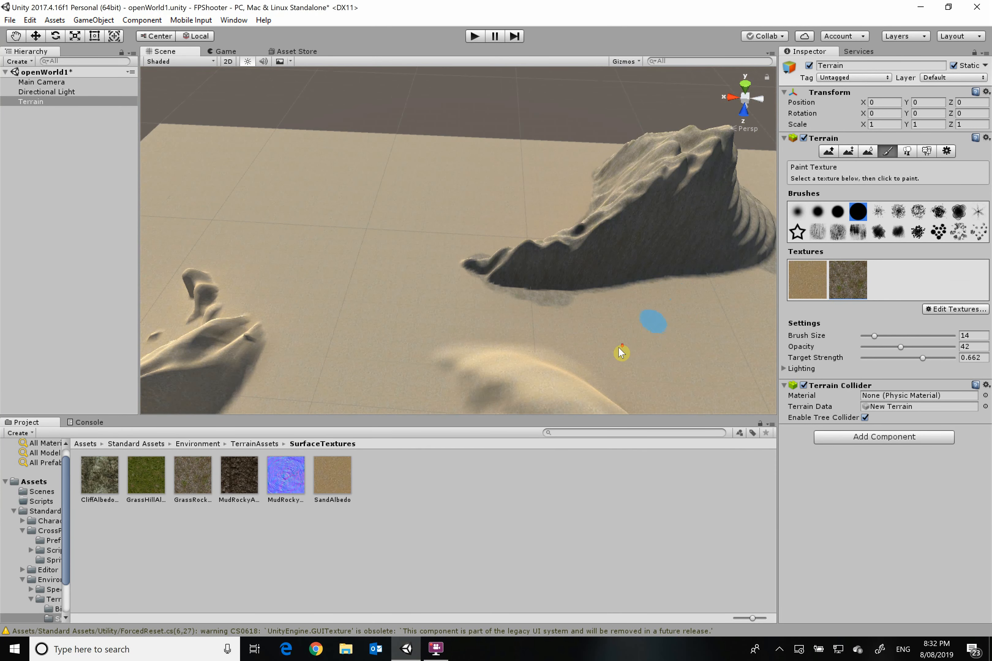
scroll(621, 362, "down", 2)
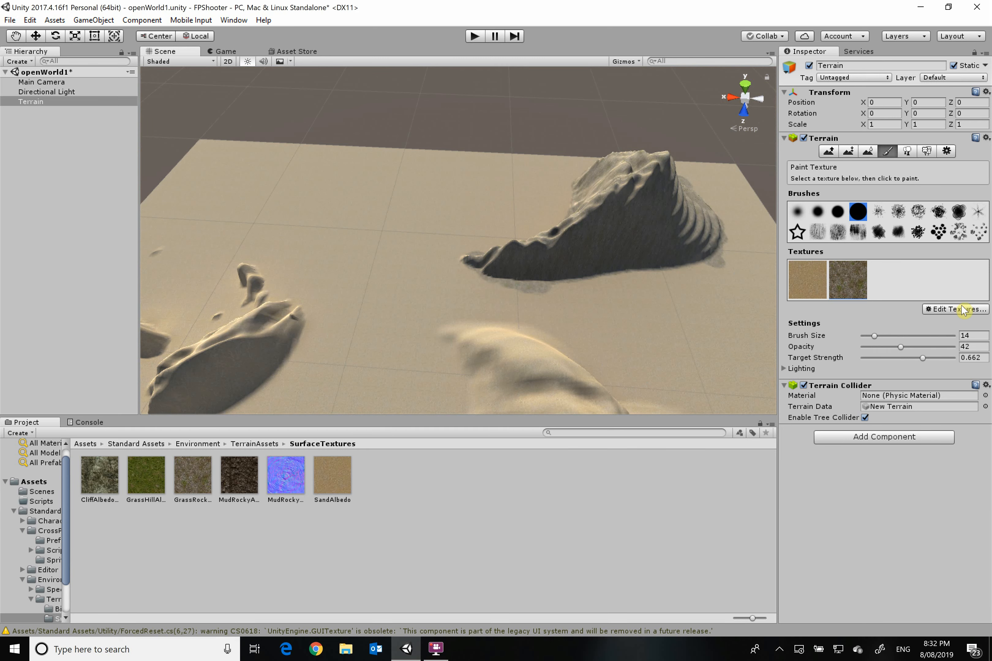
scroll(575, 377, "up", 5)
scroll(571, 363, "down", 2)
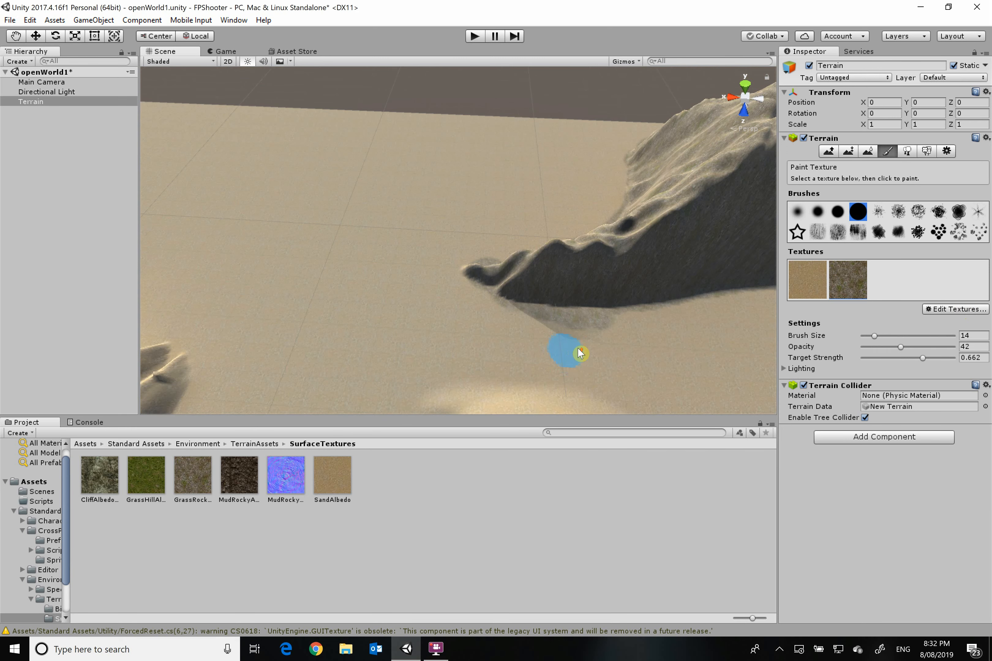
scroll(576, 350, "up", 3)
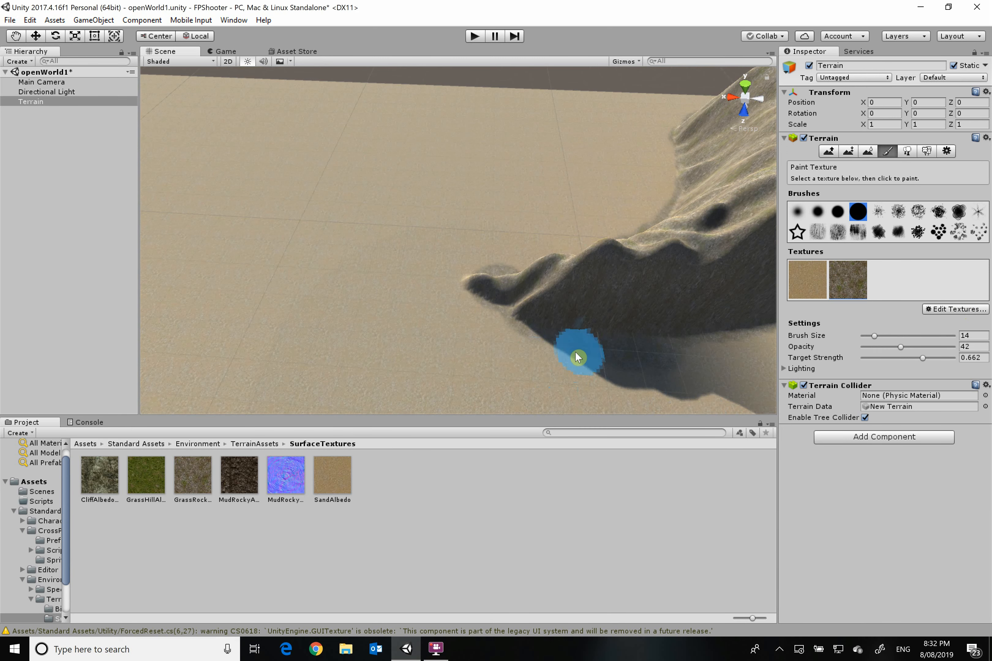
scroll(555, 341, "down", 3)
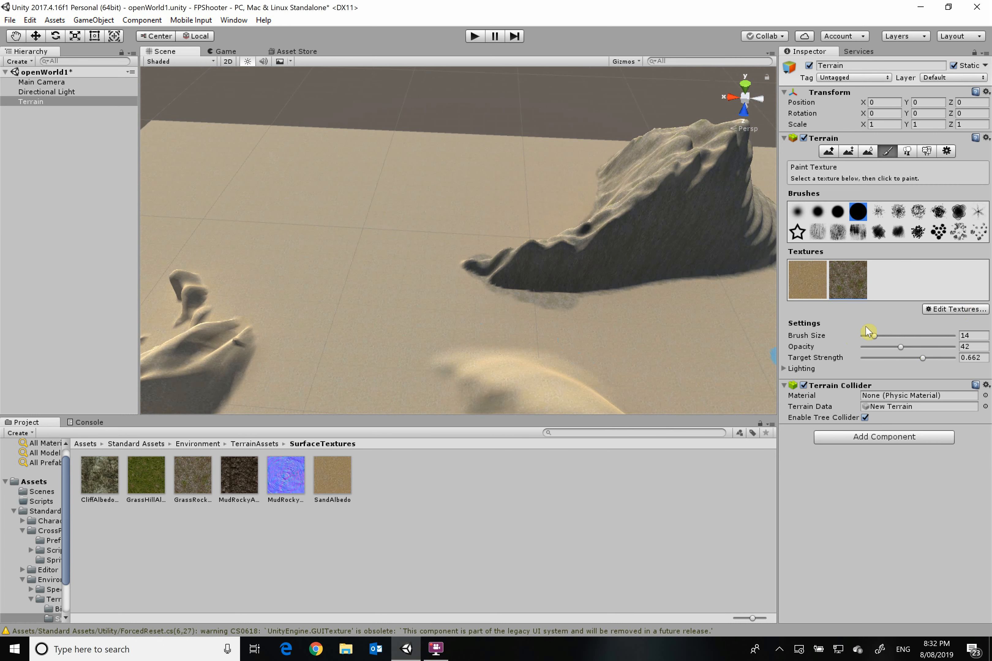
left_click_drag(895, 352, 879, 357)
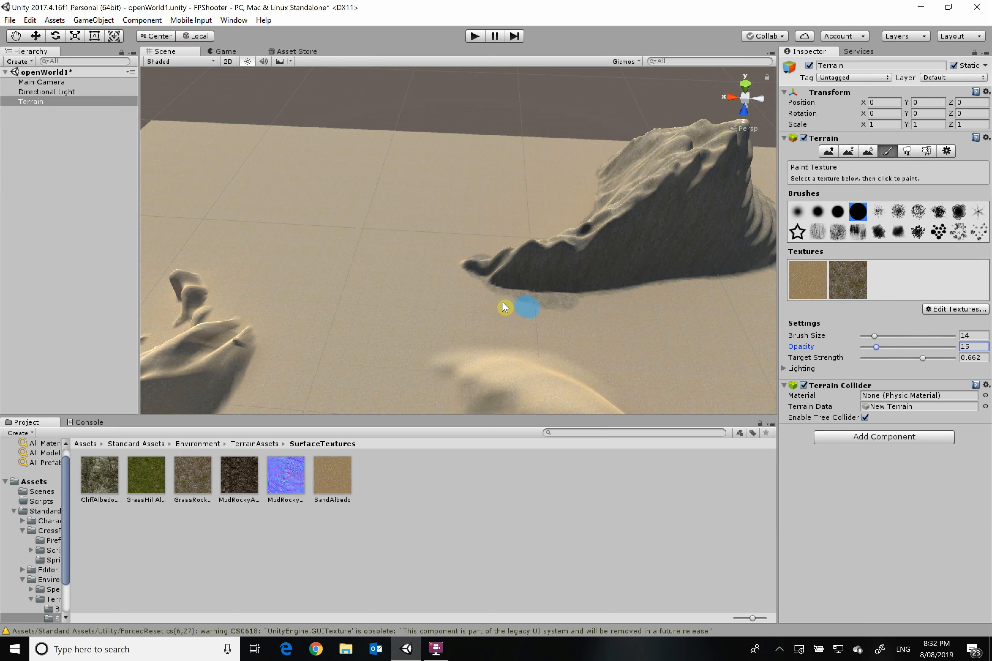
left_click_drag(486, 303, 611, 308)
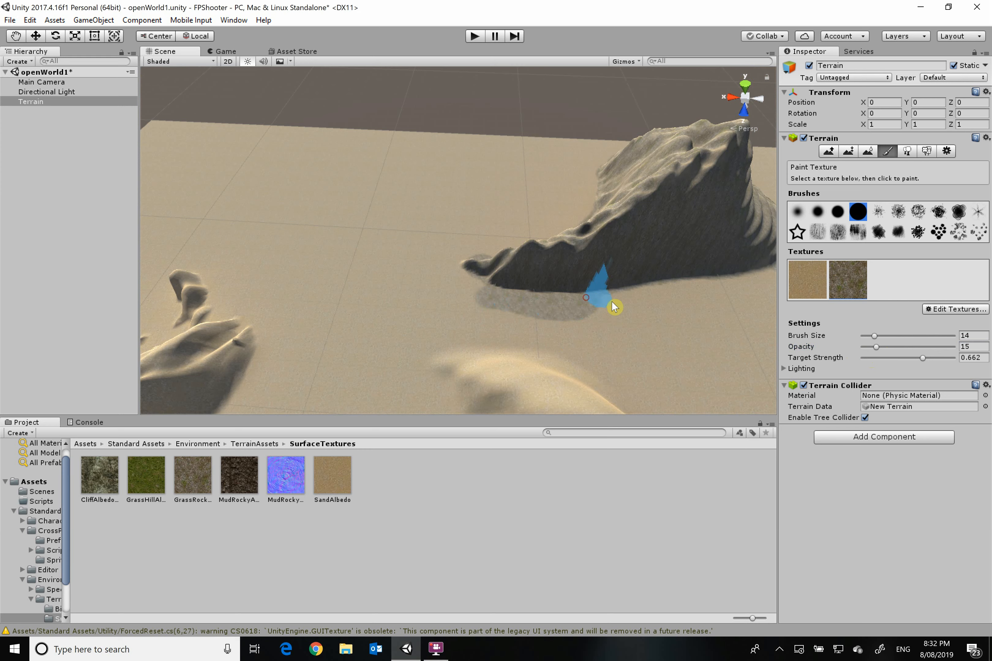
- Blend the rocky patch's edge into the sand at the mountain's foot with a speckled brush at opacity 1
left_click(866, 346)
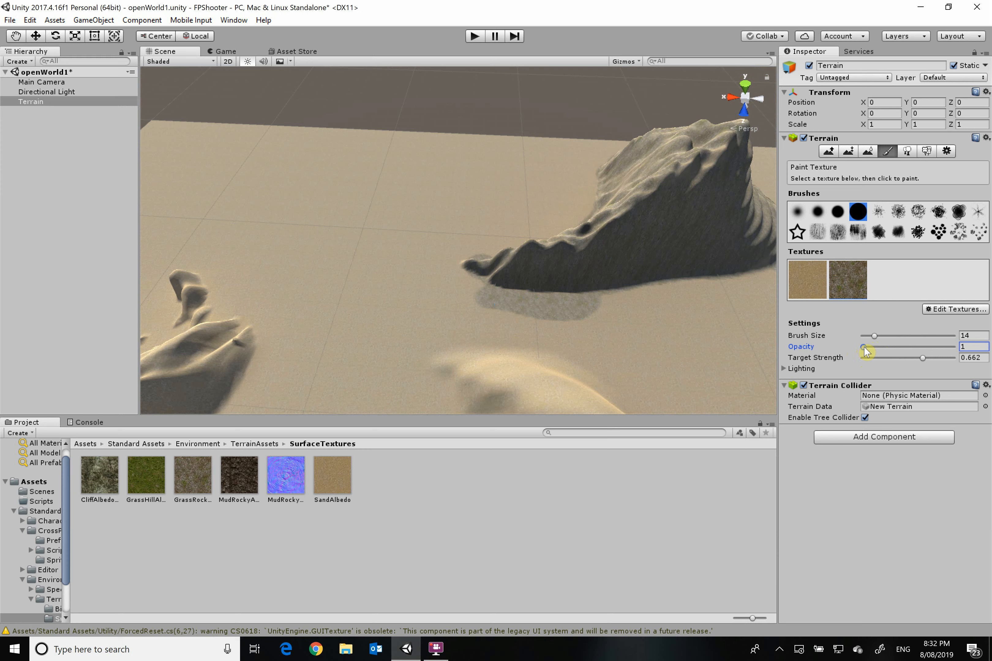
left_click(898, 214)
left_click_drag(603, 310, 563, 327)
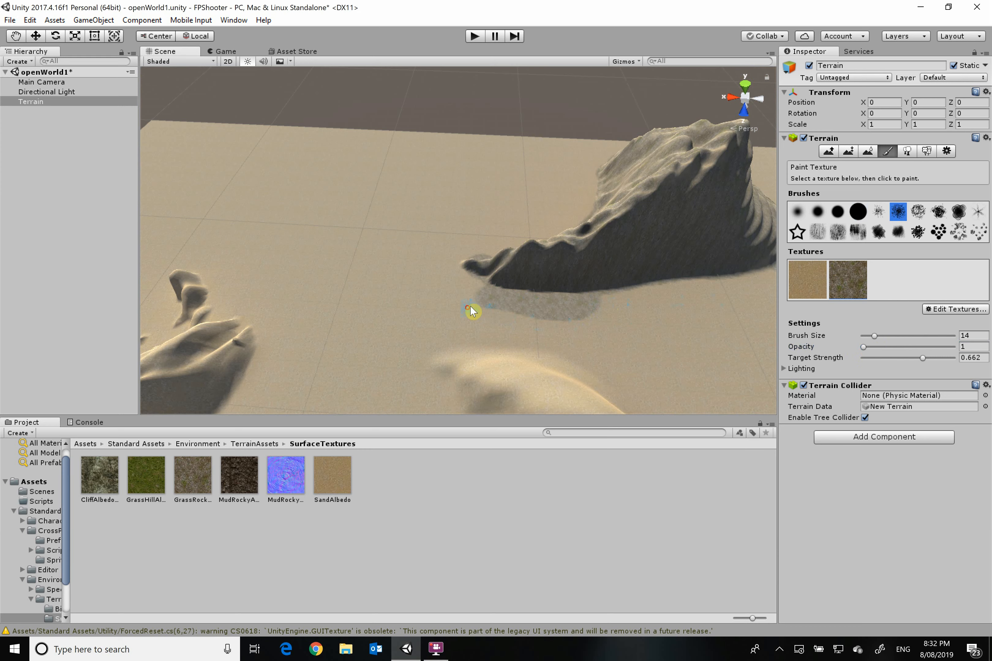
mouse_move(470, 307)
left_mouse_down()
mouse_move(571, 326)
mouse_move(536, 322)
left_mouse_up()
left_click_drag(519, 325, 592, 324)
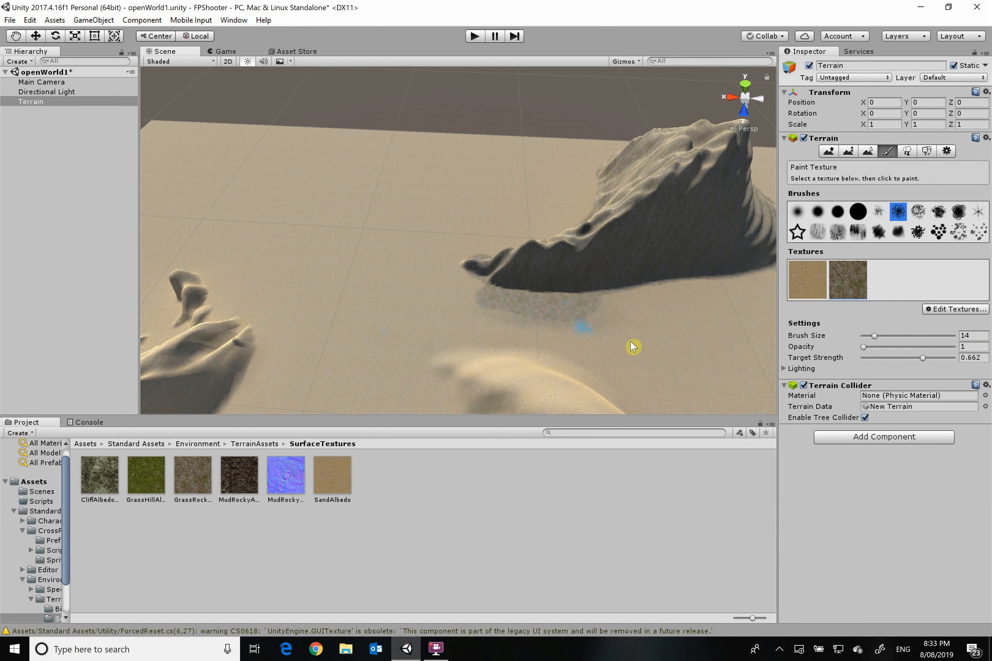
scroll(634, 345, "down", 5)
scroll(491, 315, "up", 2)
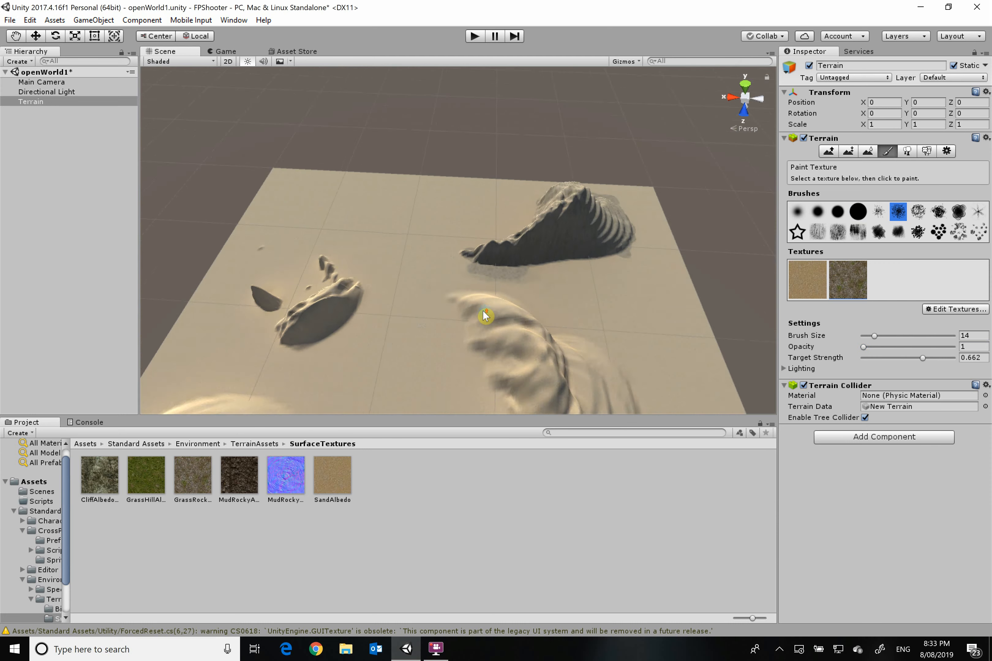
scroll(416, 341, "down", 4)
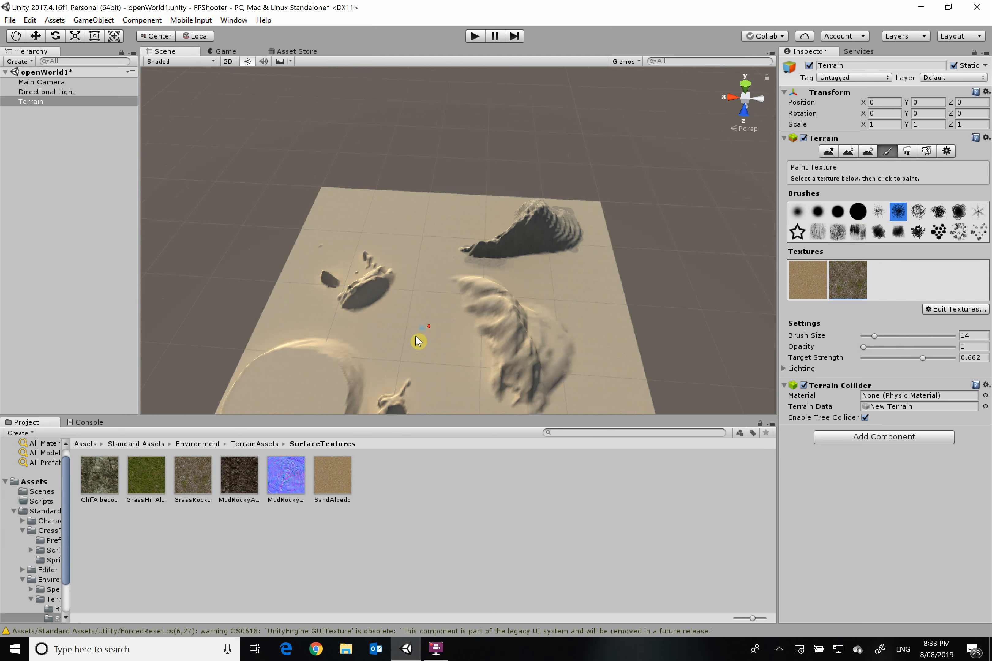
scroll(387, 361, "up", 3)
scroll(393, 363, "down", 3)
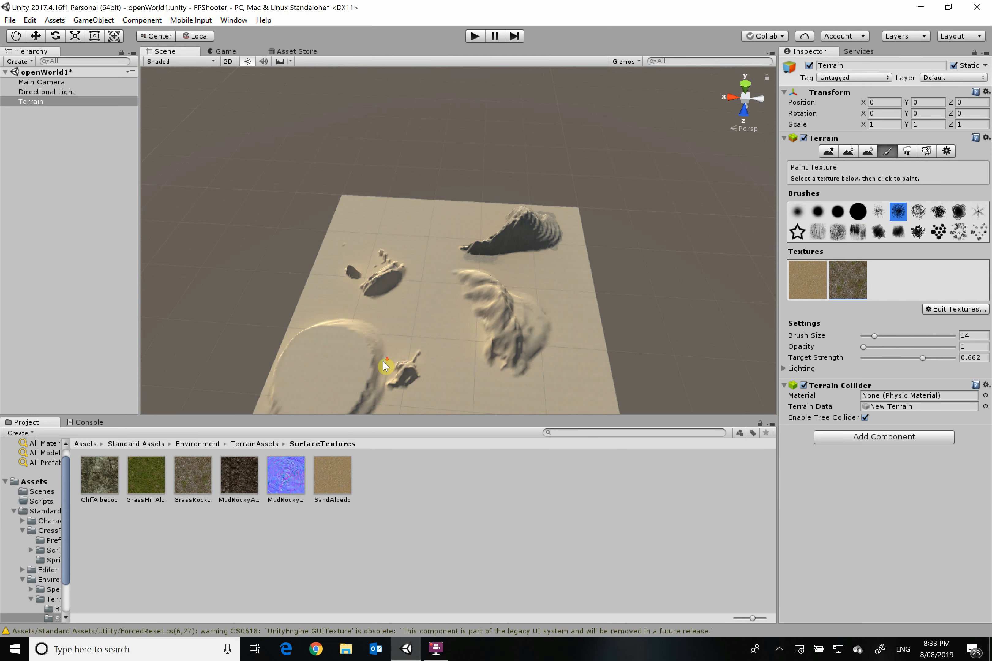
scroll(390, 346, "up", 2)
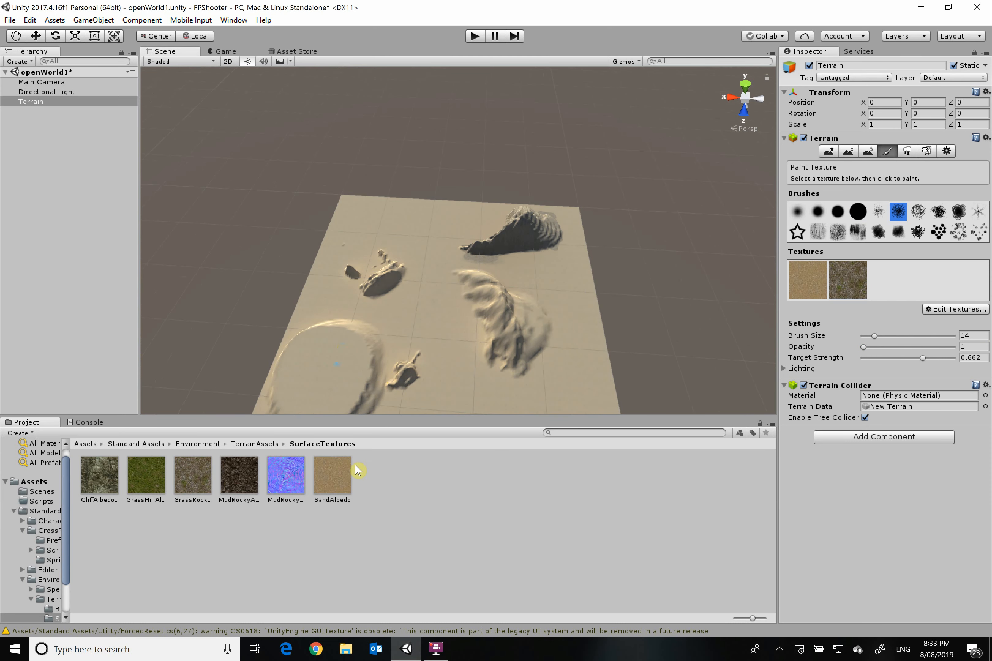
- Add GrassHillAlbedo as a third terrain texture with a tiling size of 15 by 15
left_click(958, 313)
left_click(891, 317)
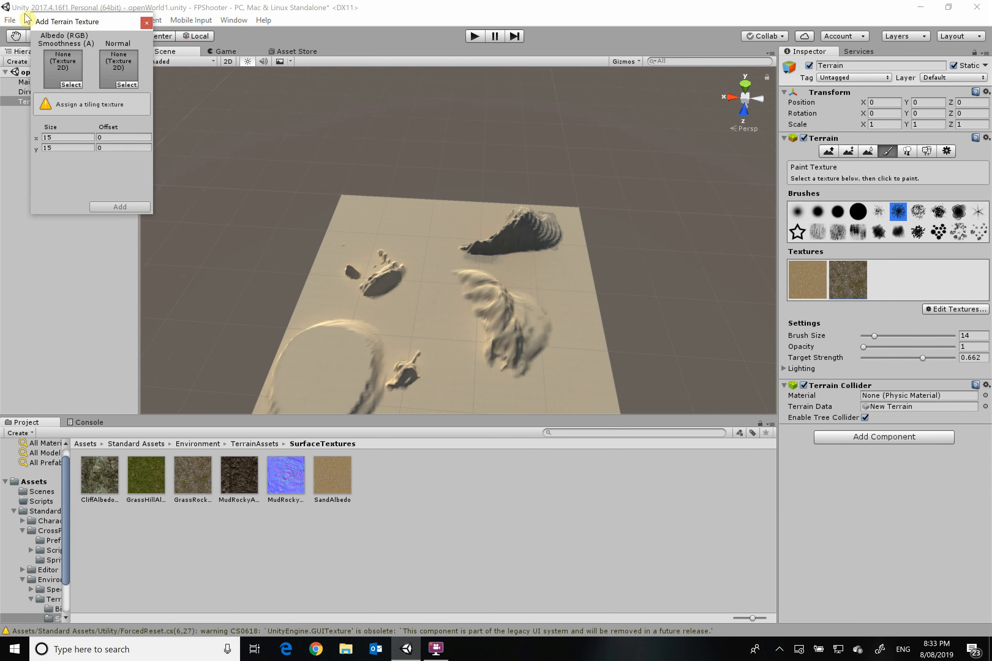
left_click(70, 84)
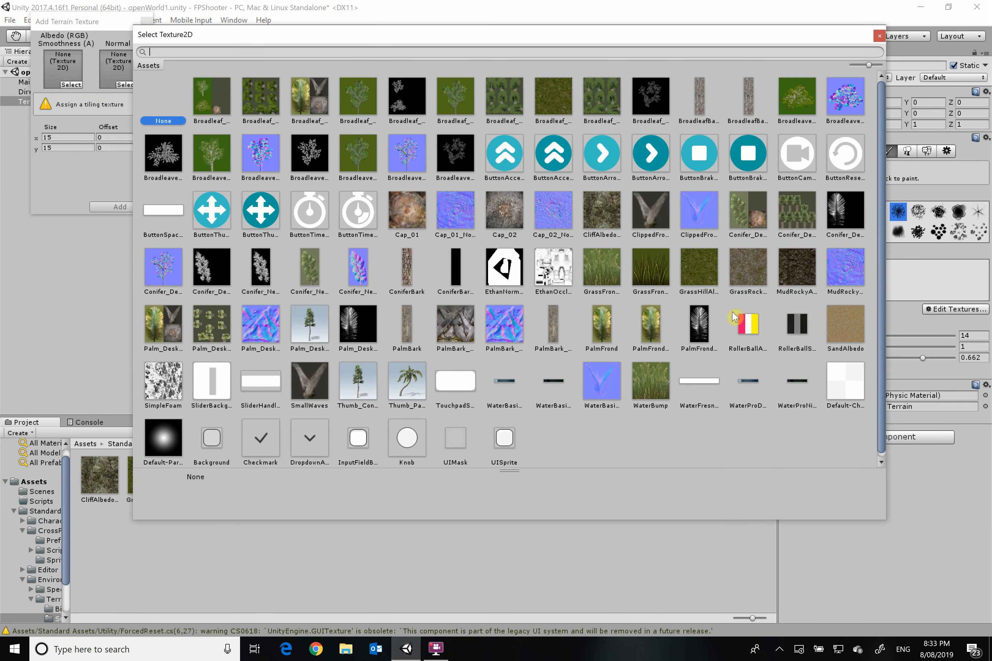
left_click(693, 276)
double_click(694, 276)
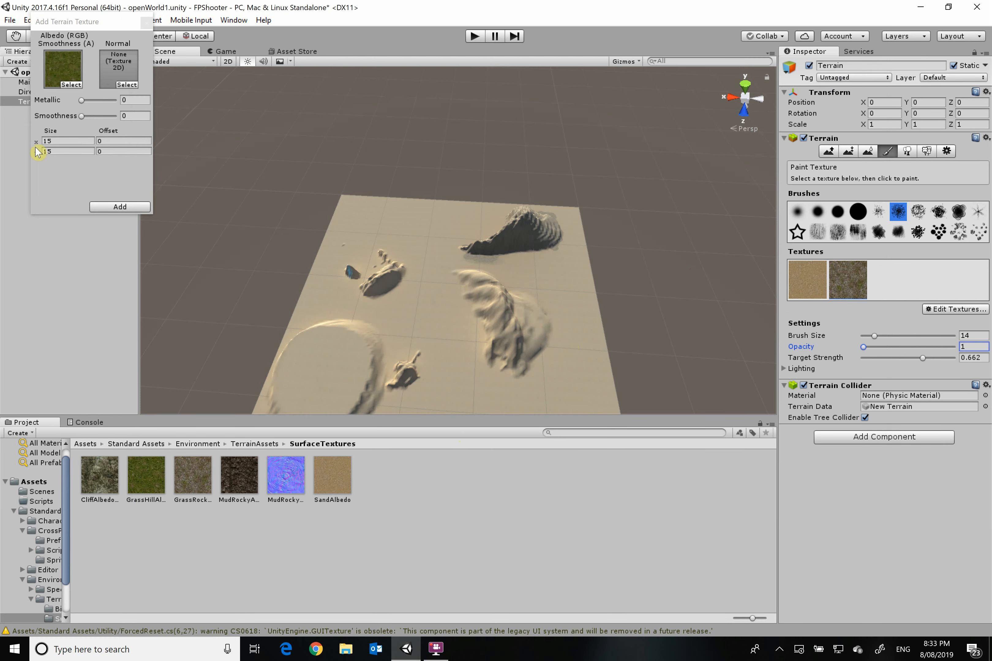
left_click(106, 208)
- Paint the green grass texture over the terrain corner around the small hills with brush size 55 and opacity 50
left_click(890, 276)
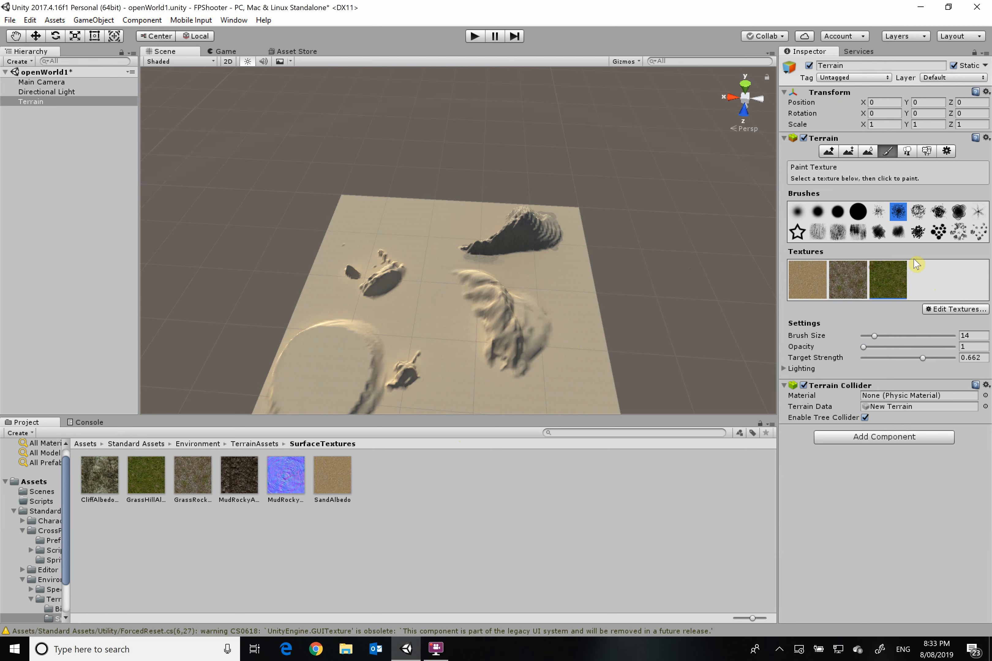
left_click(894, 347)
scroll(343, 361, "up", 6)
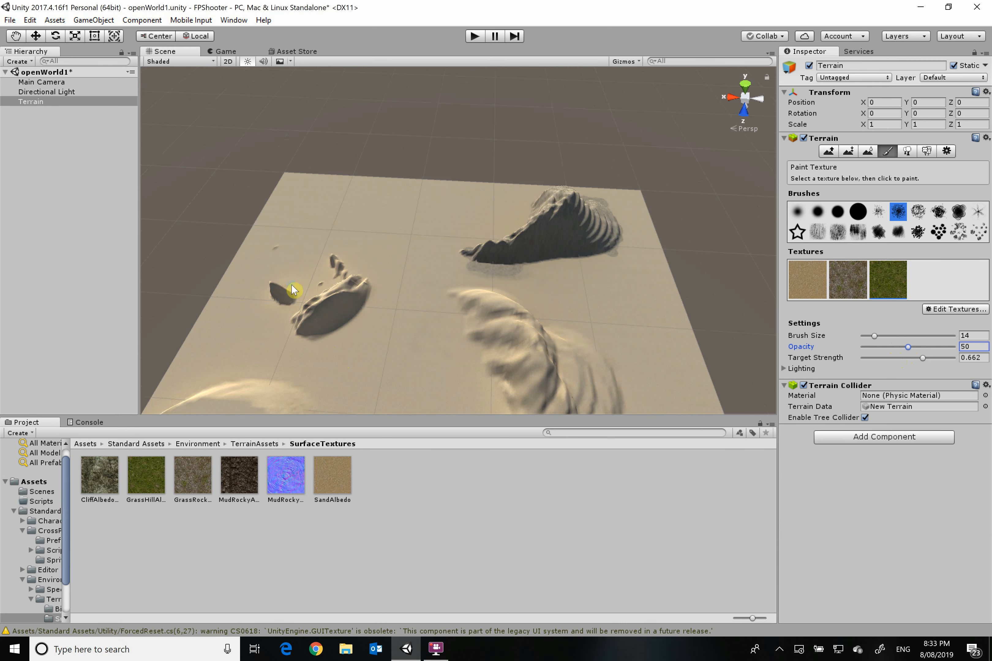
scroll(317, 280, "up", 2)
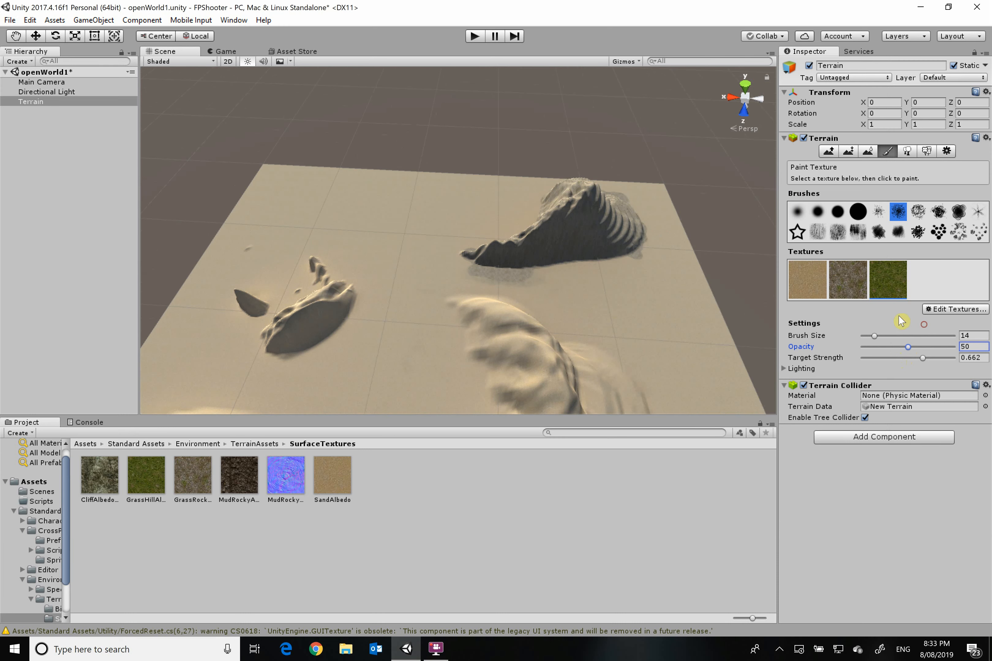
left_click(892, 336)
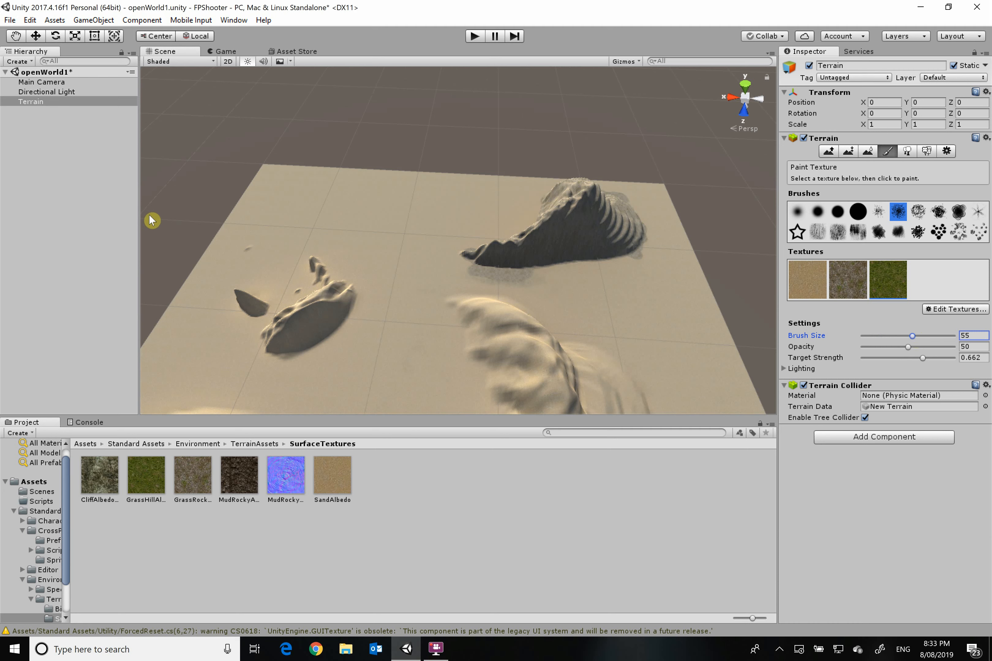
mouse_move(266, 222)
left_mouse_down()
mouse_move(295, 184)
mouse_move(259, 215)
mouse_move(261, 206)
mouse_move(222, 268)
mouse_move(284, 230)
mouse_move(326, 180)
mouse_move(274, 276)
mouse_move(372, 184)
mouse_move(390, 215)
mouse_move(375, 234)
mouse_move(380, 273)
mouse_move(399, 259)
mouse_move(343, 250)
mouse_move(272, 318)
mouse_move(348, 281)
mouse_move(292, 310)
mouse_move(287, 324)
mouse_move(311, 336)
mouse_move(360, 295)
left_mouse_up()
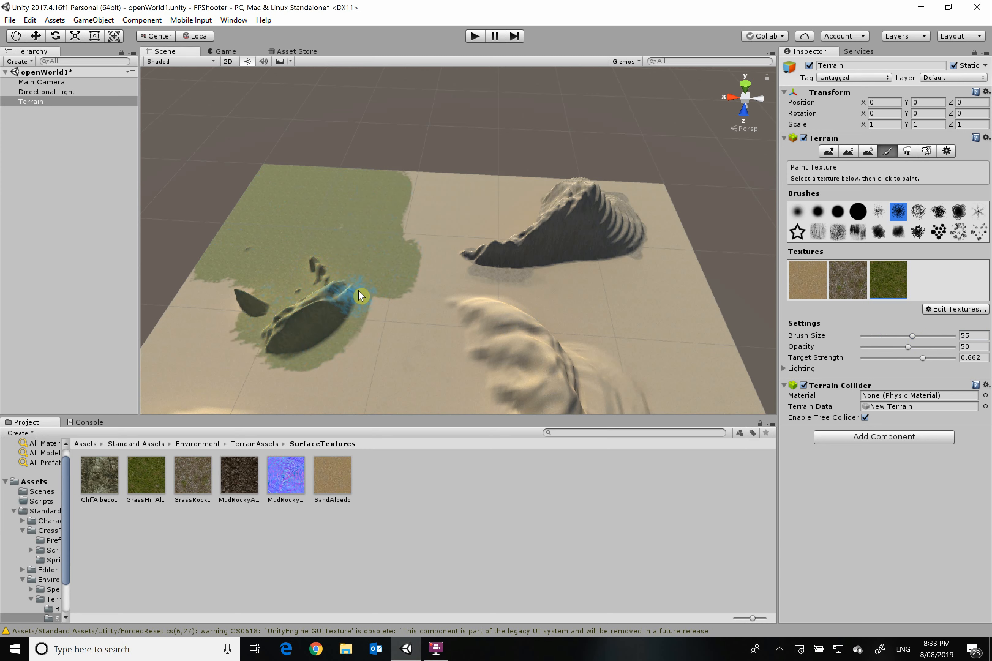
- Extend the green grass over the sand around the small hills with the brush opacity lowered to 18
mouse_move(337, 258)
left_mouse_down()
mouse_move(270, 250)
mouse_move(271, 271)
left_mouse_up()
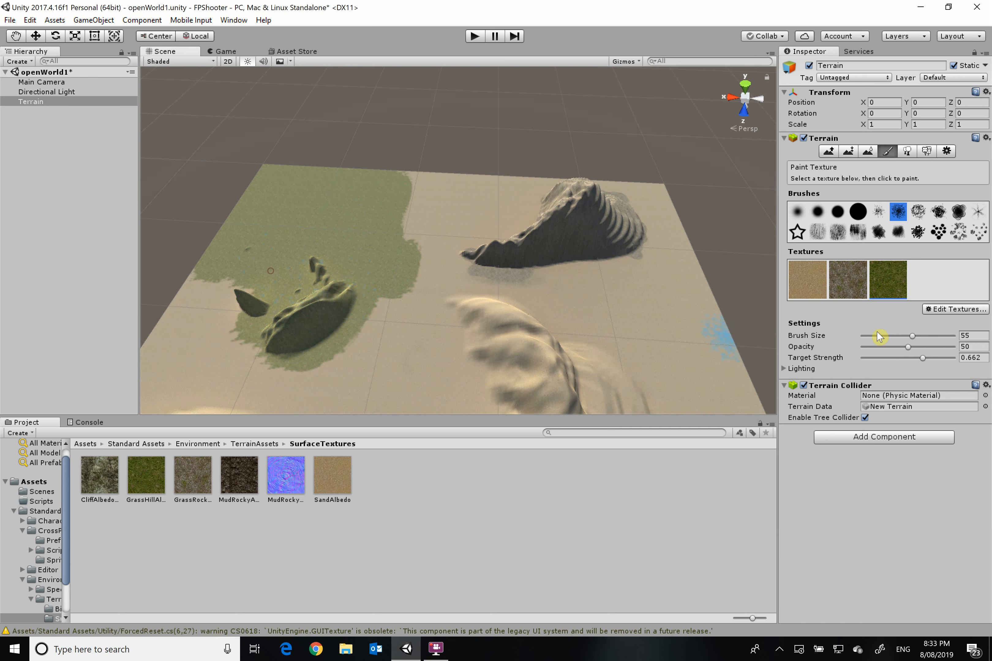
left_click_drag(875, 352, 868, 354)
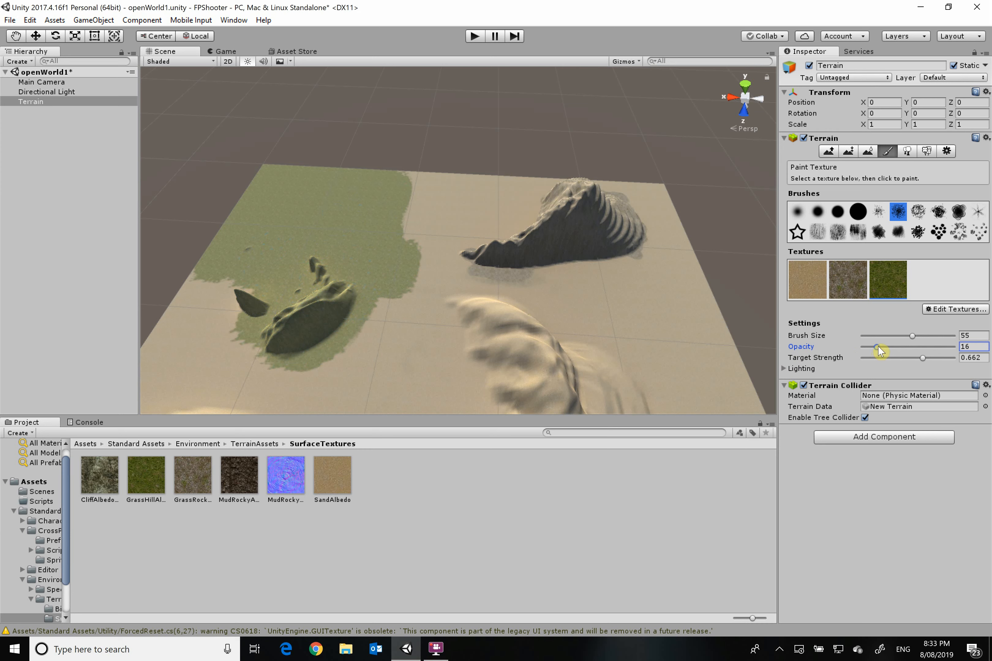
mouse_move(192, 288)
left_mouse_down()
mouse_move(284, 365)
mouse_move(350, 331)
mouse_move(425, 248)
mouse_move(421, 193)
mouse_move(438, 164)
left_mouse_up()
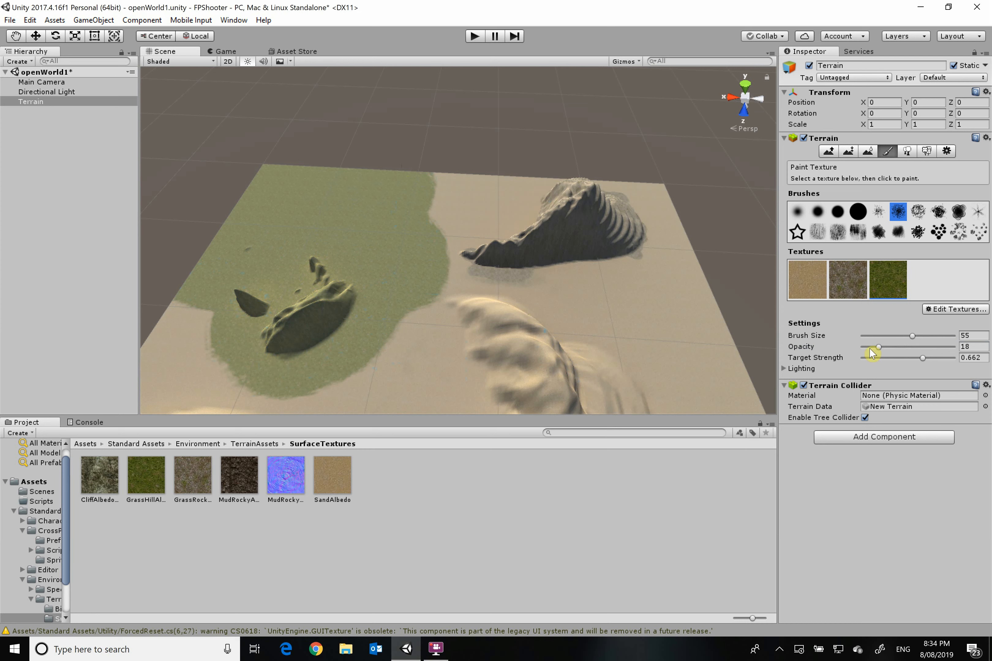
- Paint fainter grass bands around the patch's outer edge, starting at target strength 0.196 and raising the opacity to 35
left_click(881, 358)
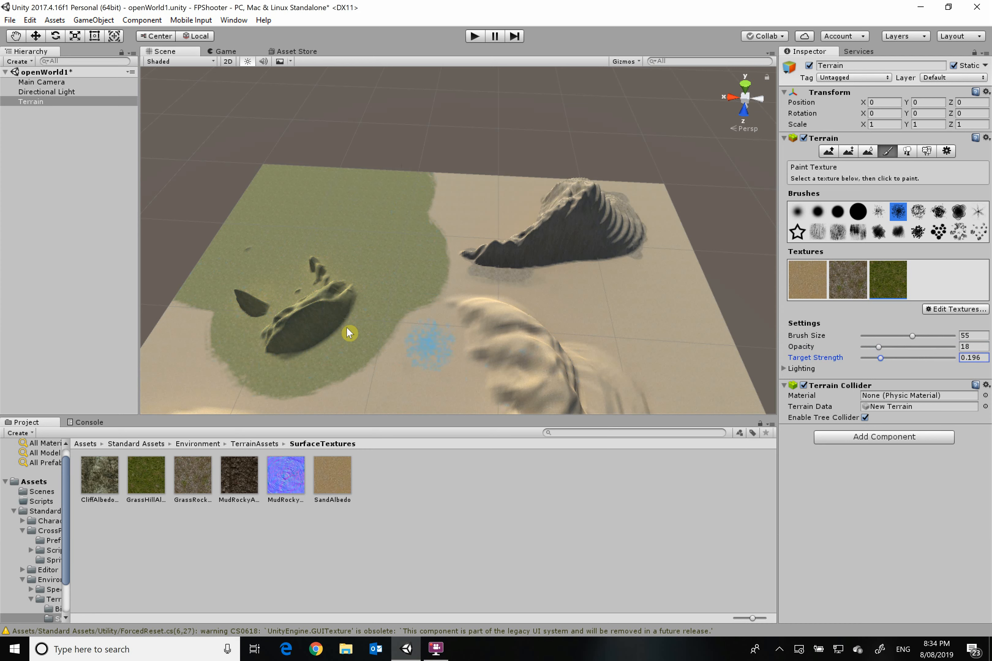
mouse_move(389, 348)
left_mouse_down()
mouse_move(405, 343)
mouse_move(435, 299)
mouse_move(446, 245)
mouse_move(432, 175)
left_mouse_up()
mouse_move(400, 365)
left_mouse_down()
mouse_move(355, 376)
mouse_move(250, 372)
mouse_move(141, 317)
mouse_move(277, 379)
left_mouse_up()
left_click_drag(878, 347, 894, 347)
left_click_drag(880, 358, 886, 359)
left_click_drag(195, 351, 295, 342)
left_click_drag(886, 358, 899, 357)
mouse_move(187, 327)
left_mouse_down()
mouse_move(259, 348)
mouse_move(443, 226)
mouse_move(436, 182)
left_mouse_up()
- Blend the grass around the small hills into the fainter band with target strength 0.453
left_click_drag(899, 358, 881, 359)
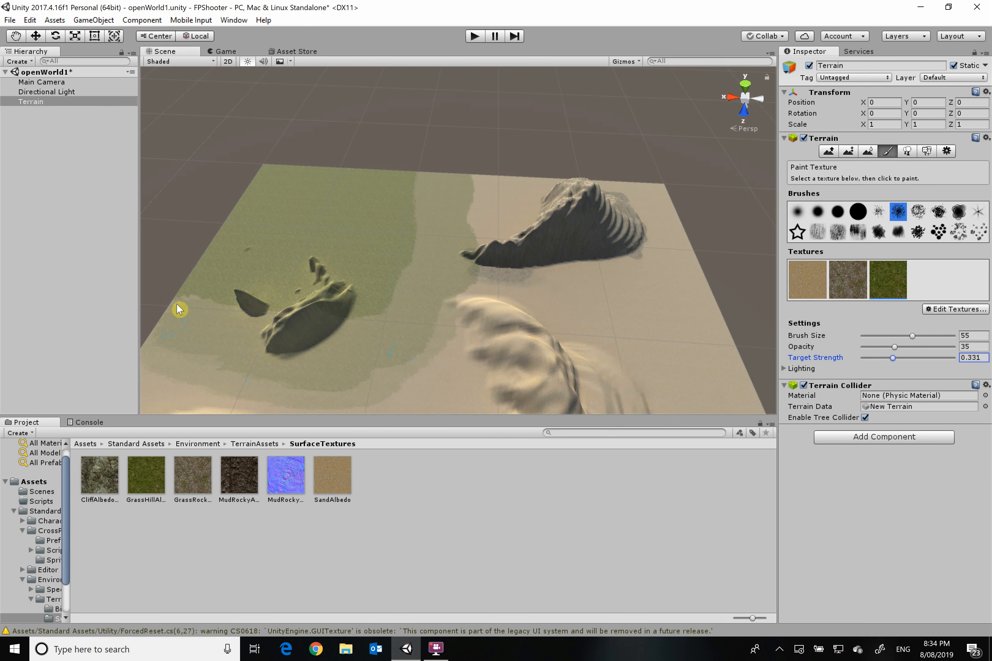
mouse_move(179, 309)
left_mouse_down()
mouse_move(355, 317)
mouse_move(360, 325)
left_mouse_up()
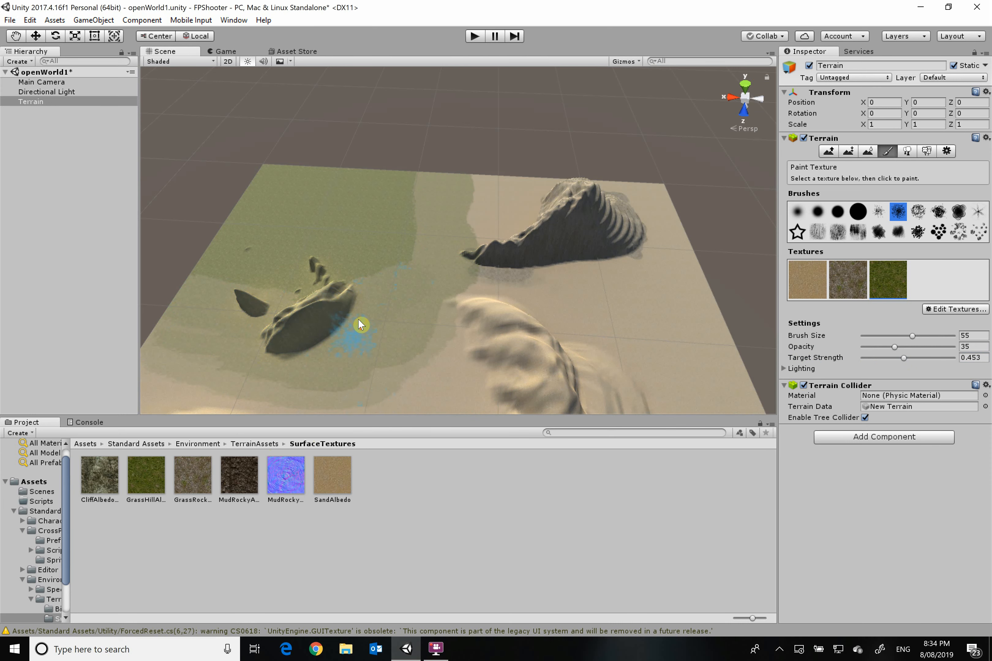
scroll(359, 322, "up", 10)
scroll(272, 350, "down", 10)
left_click_drag(299, 319, 421, 228)
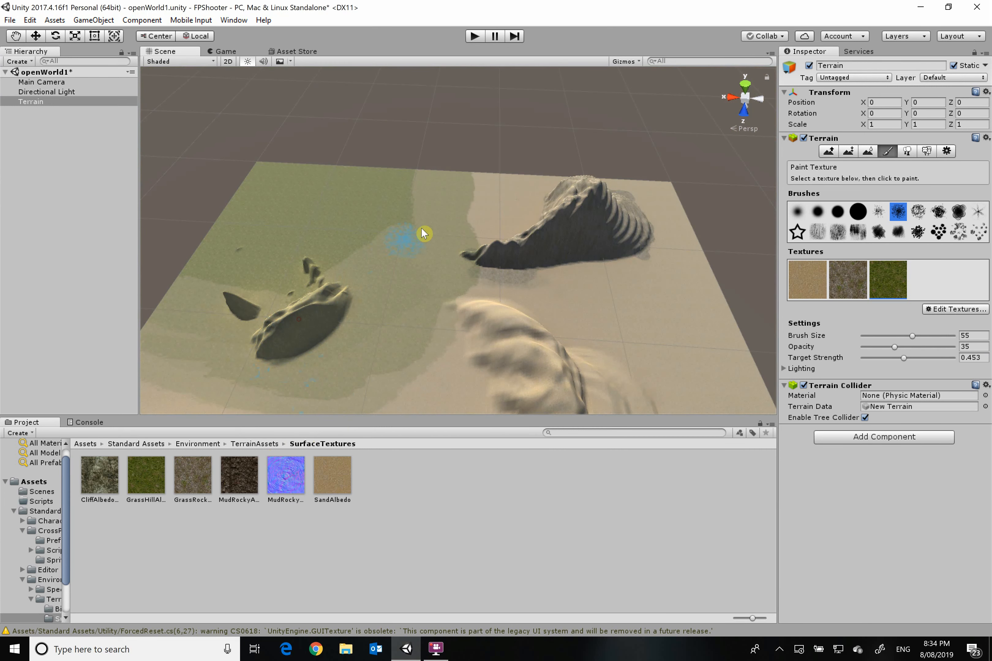
- Paint grass over the round plateau's top and the sand beside it, past the small rock, with opacity 35
scroll(303, 294, "down", 3)
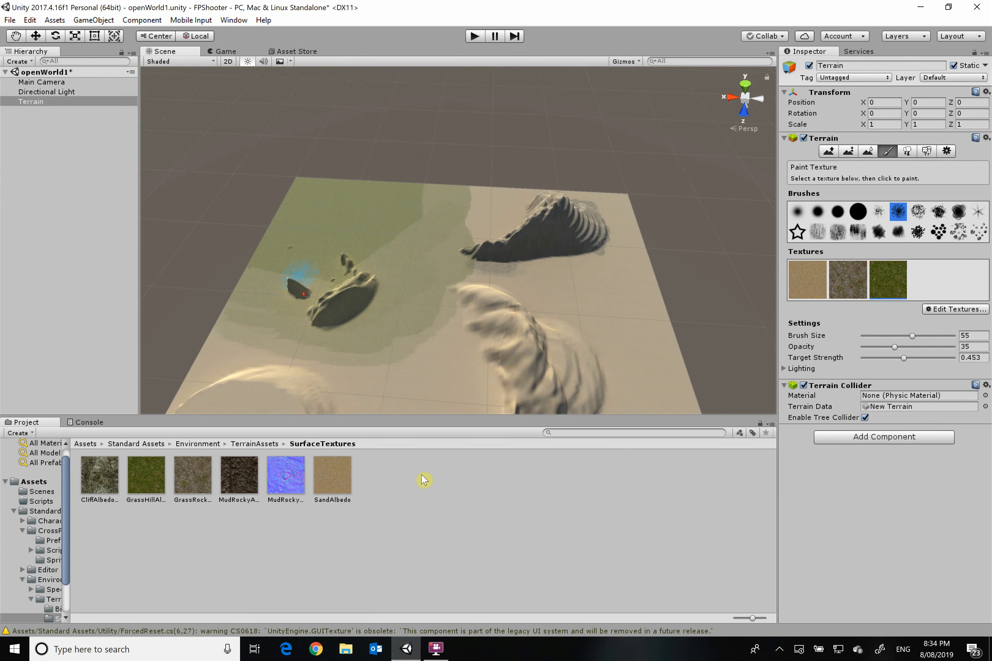
scroll(307, 327, "down", 5)
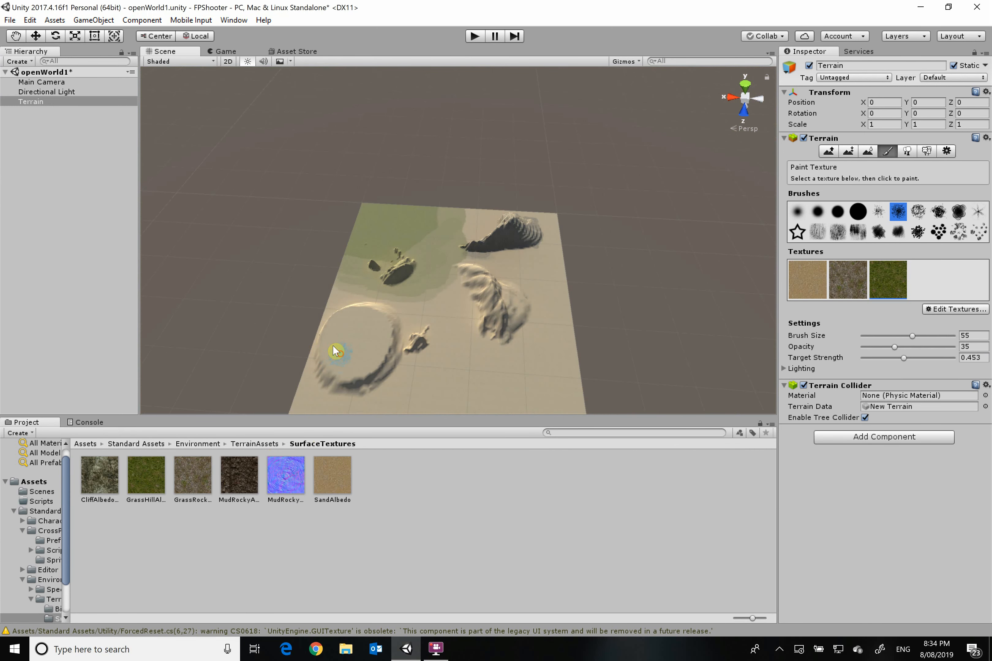
mouse_move(334, 350)
left_mouse_down()
mouse_move(347, 337)
mouse_move(361, 354)
mouse_move(373, 349)
mouse_move(331, 370)
mouse_move(357, 373)
mouse_move(423, 341)
mouse_move(427, 376)
mouse_move(480, 411)
left_mouse_up()
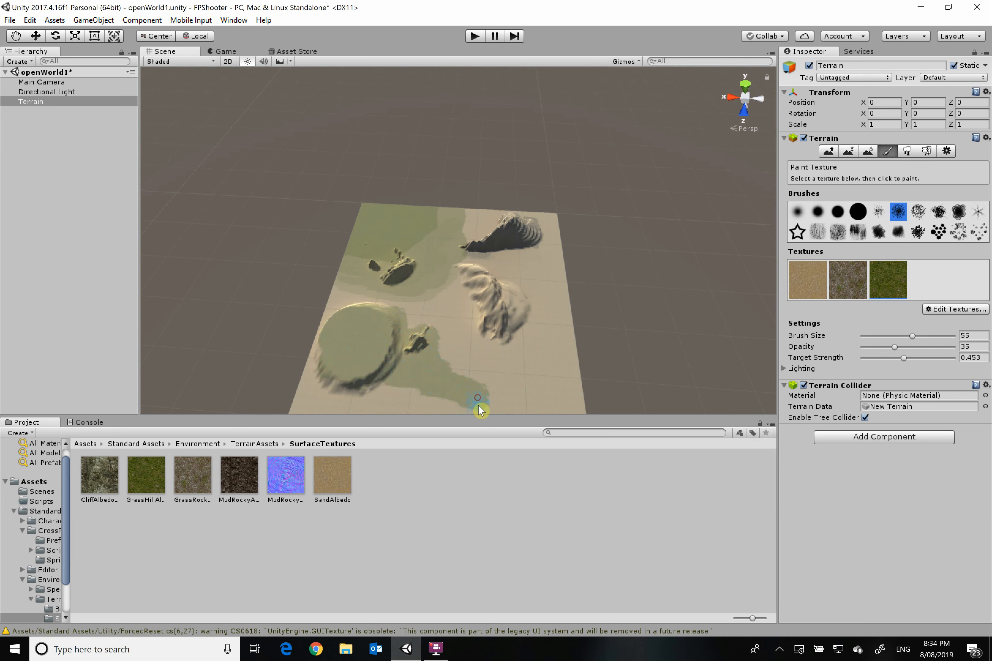
scroll(444, 321, "up", 6)
scroll(450, 318, "down", 7)
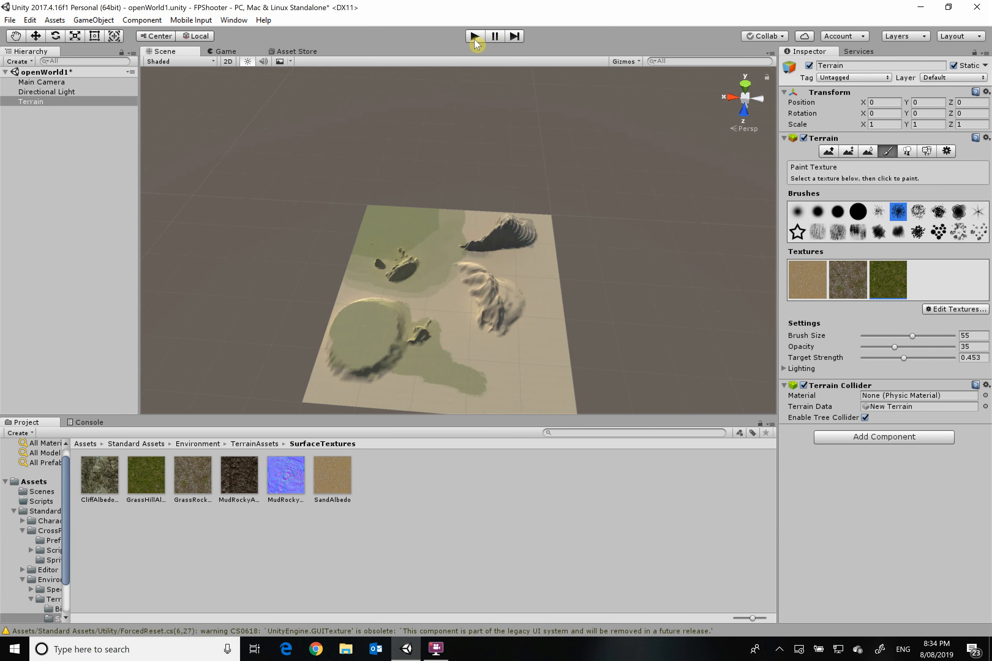
scroll(436, 312, "up", 1)
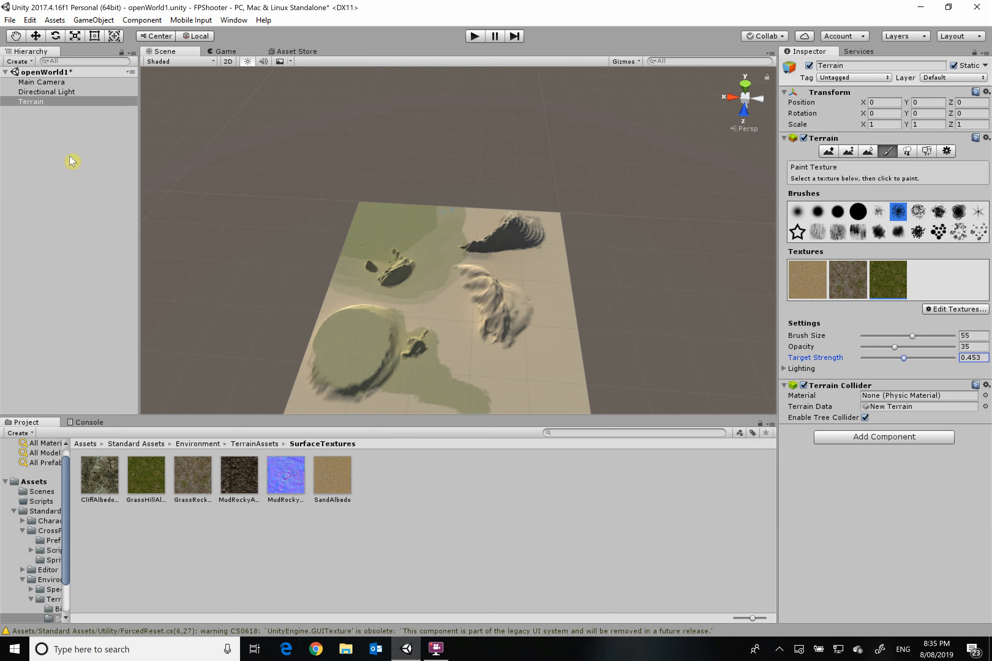
- Add the Palm_Desktop prefab to the terrain's paintable trees
left_click(71, 166)
left_click(51, 103)
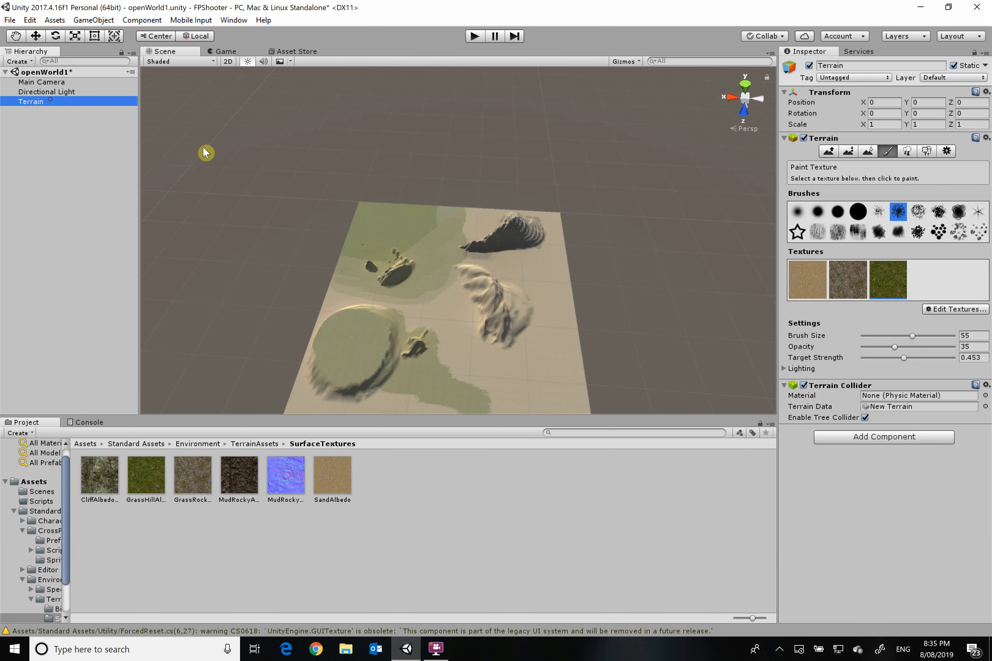
left_click(905, 151)
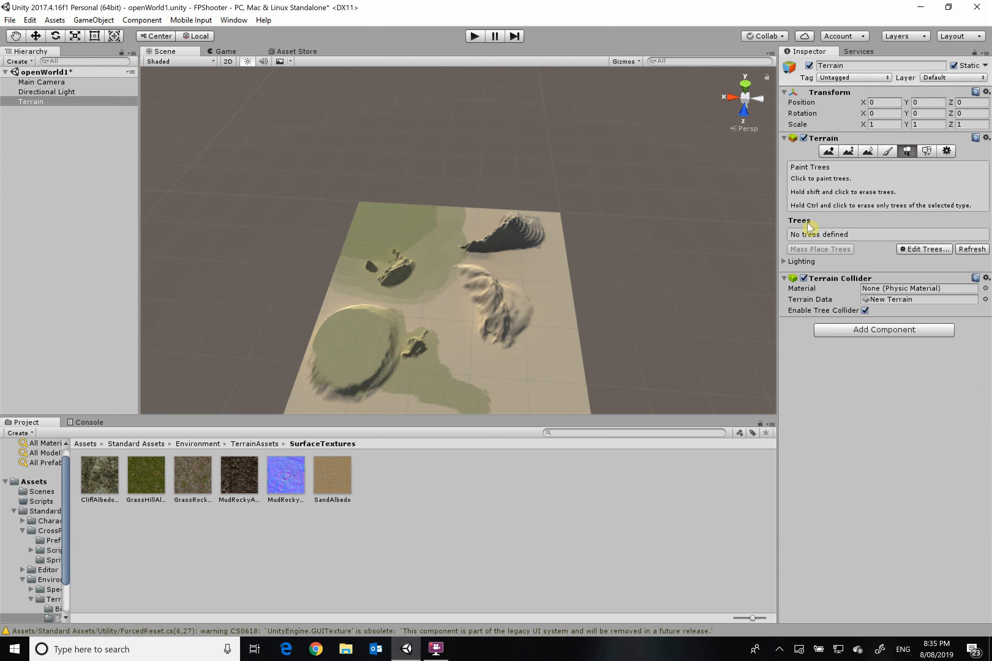
left_click(925, 249)
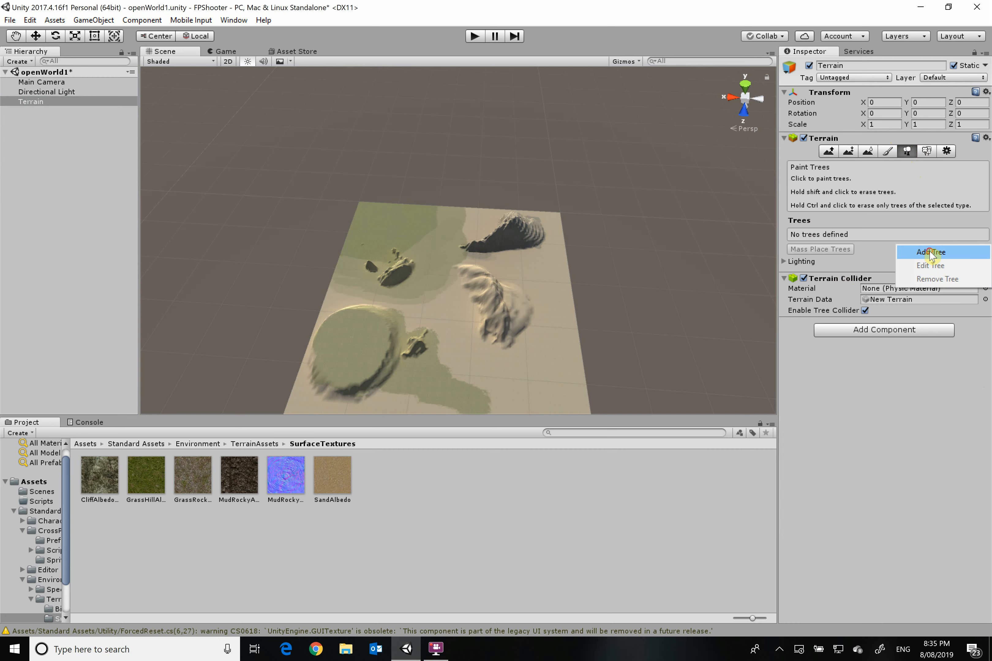
left_click(932, 252)
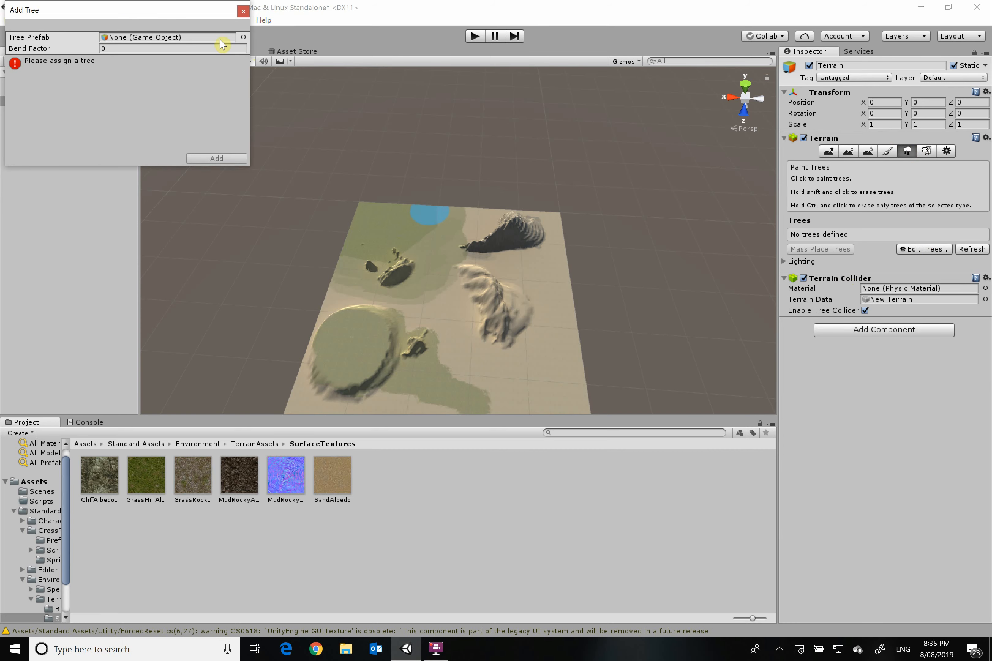
left_click_drag(105, 20, 205, 98)
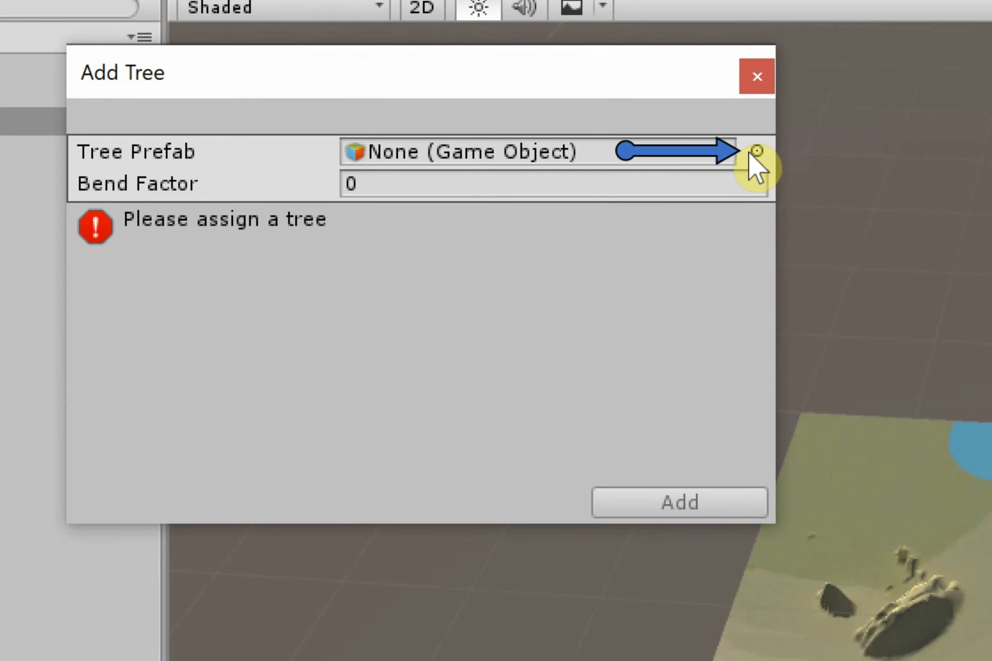
left_click(909, 167)
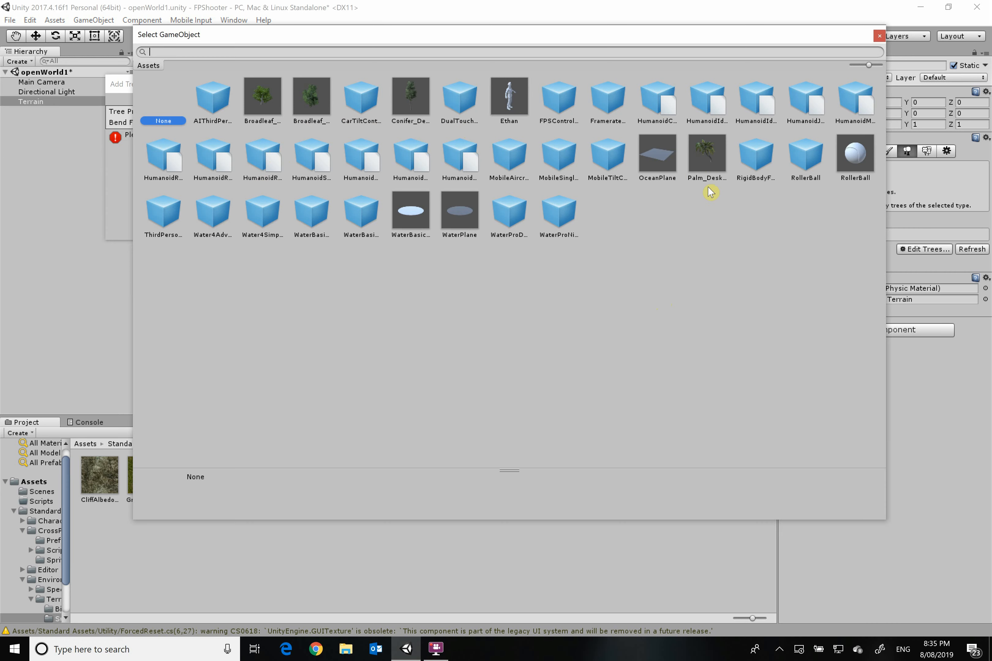
double_click(707, 156)
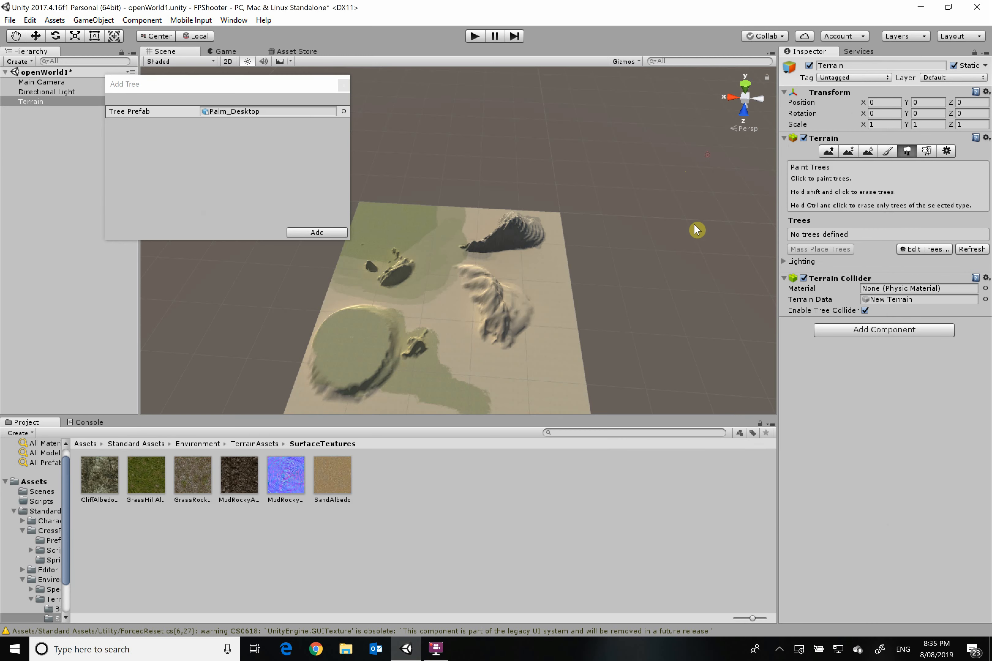
left_click(316, 233)
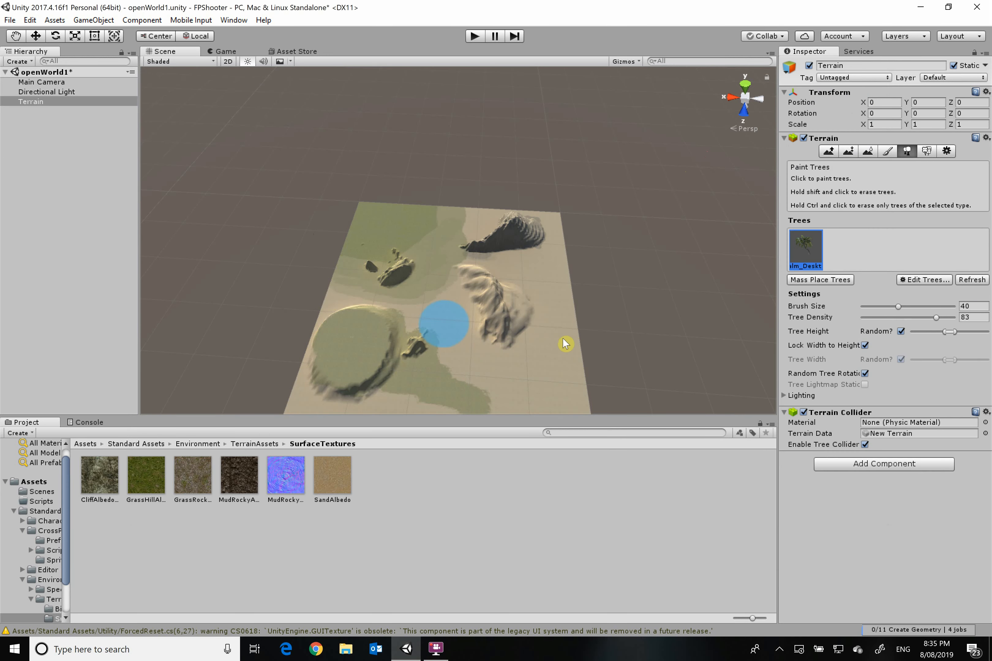
- Paint palm trees on the sand beside the ridged middle mountain with brush size 21.7 and tree density 28
scroll(531, 344, "down", 1)
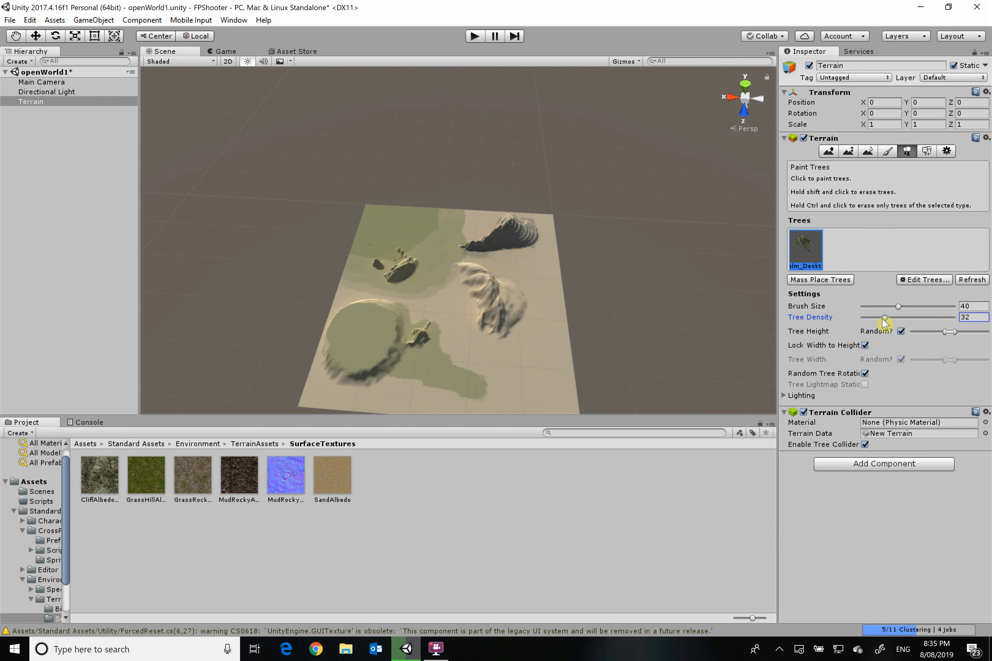
scroll(523, 387, "down", 3)
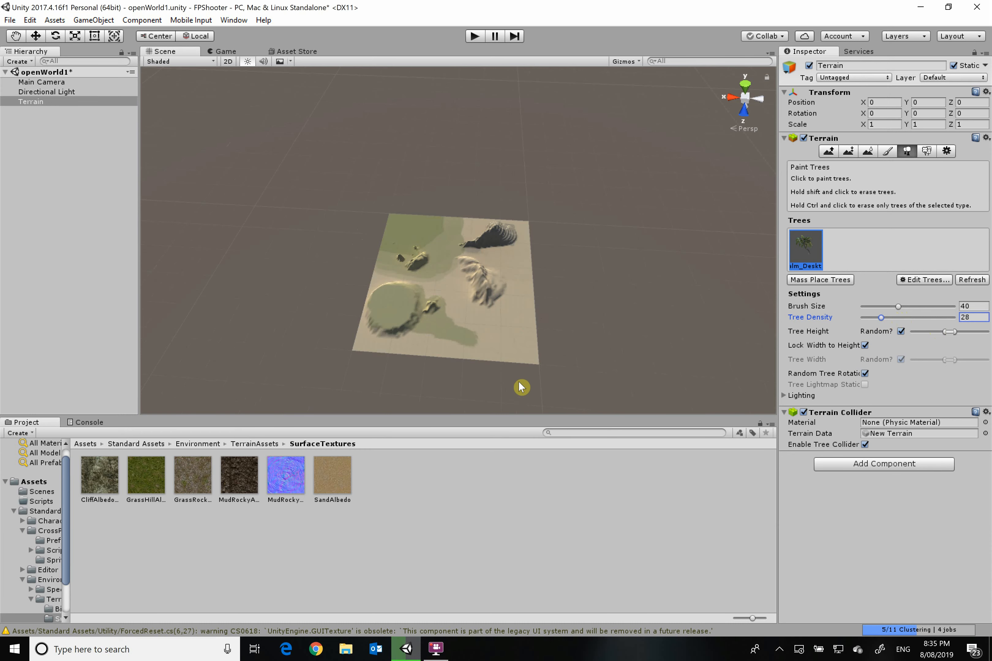
scroll(518, 377, "up", 8)
scroll(623, 333, "down", 3)
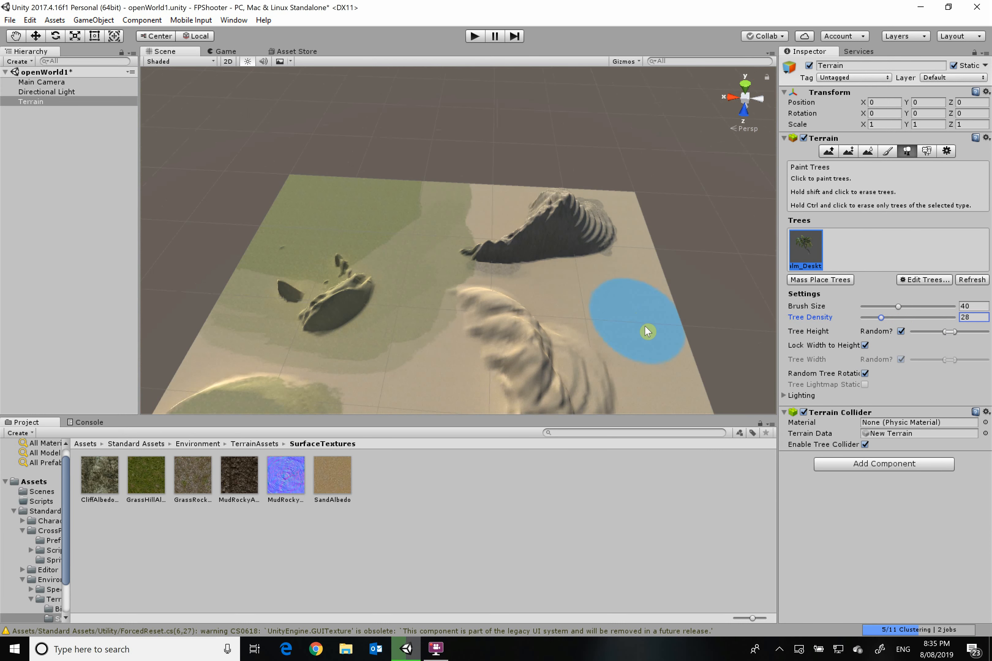
left_click_drag(895, 307, 882, 307)
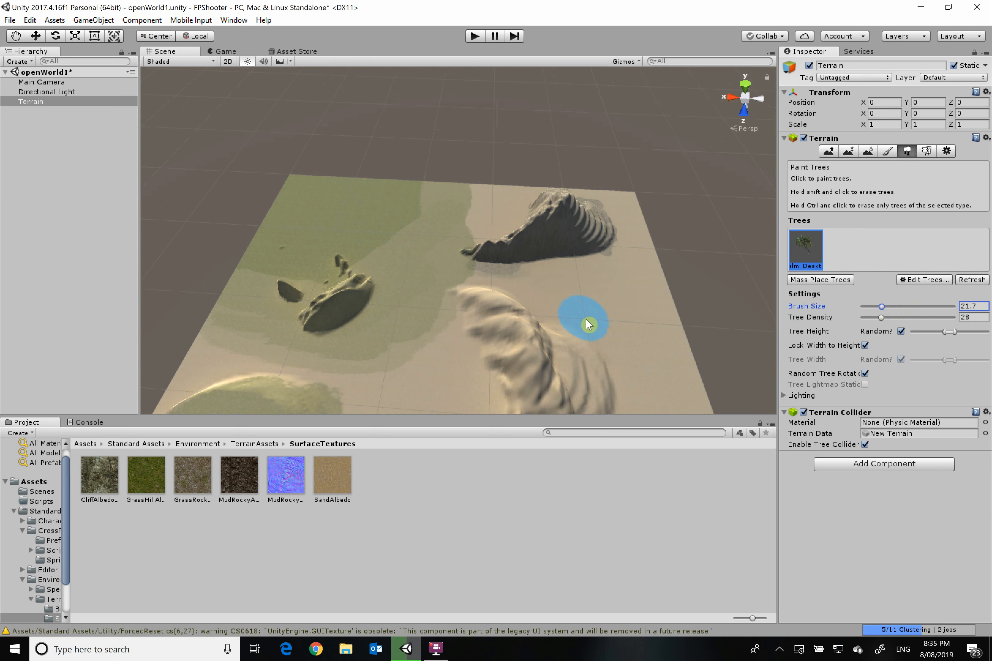
mouse_move(663, 358)
left_mouse_down()
mouse_move(670, 386)
mouse_move(645, 359)
mouse_move(640, 372)
mouse_move(585, 323)
mouse_move(555, 318)
left_mouse_up()
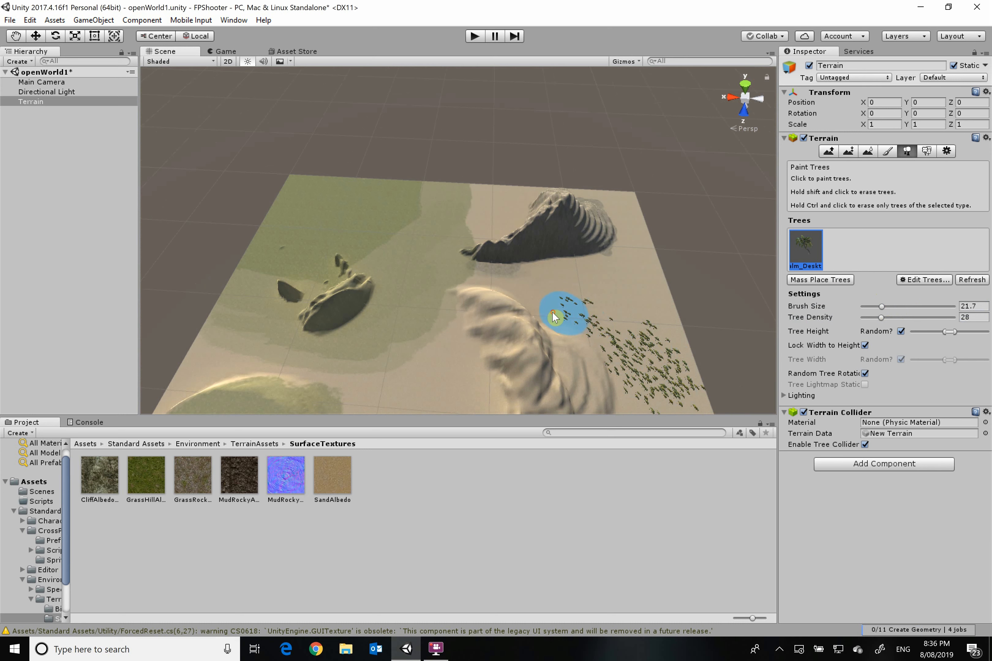
- Scatter more palm trees over the sand below the middle mountain, around the plateau and into the near sandy corner
scroll(606, 370, "down", 5)
mouse_move(593, 412)
left_mouse_down()
mouse_move(569, 361)
mouse_move(531, 409)
mouse_move(514, 414)
left_mouse_up()
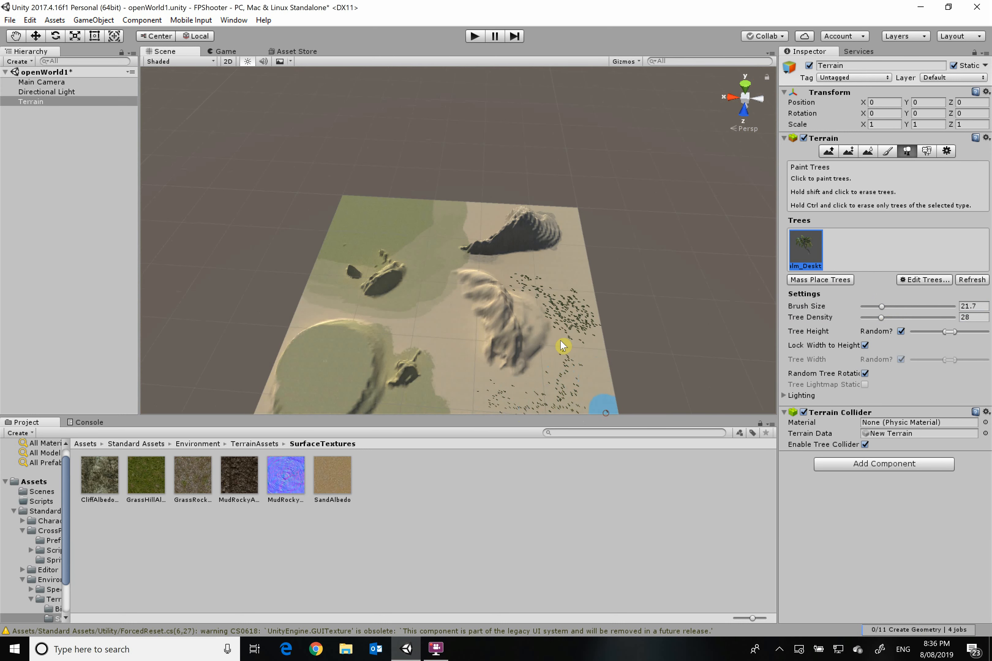
scroll(551, 350, "up", 3)
scroll(500, 380, "down", 3)
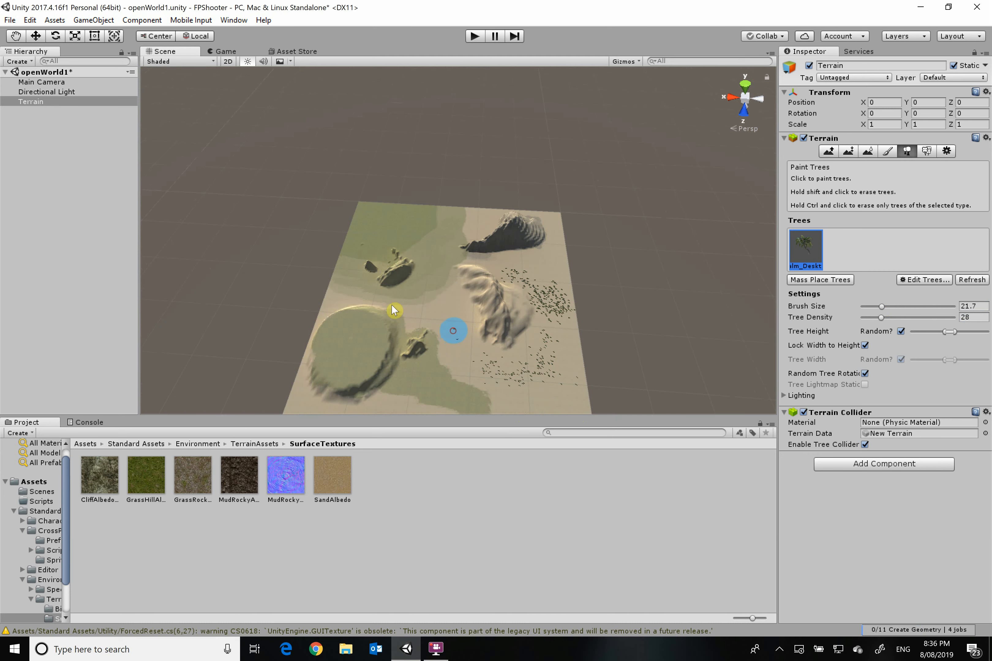
mouse_move(339, 300)
left_mouse_down()
mouse_move(307, 390)
mouse_move(581, 404)
left_mouse_up()
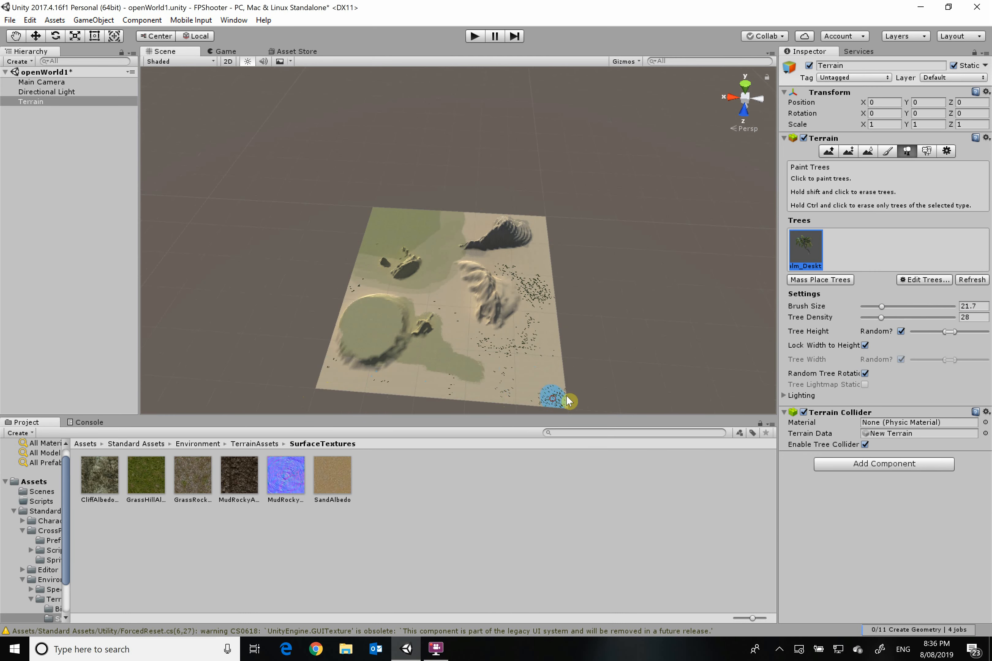
- Add the Broadleaf_Desktop prefab as a second paintable tree
scroll(492, 332, "up", 6)
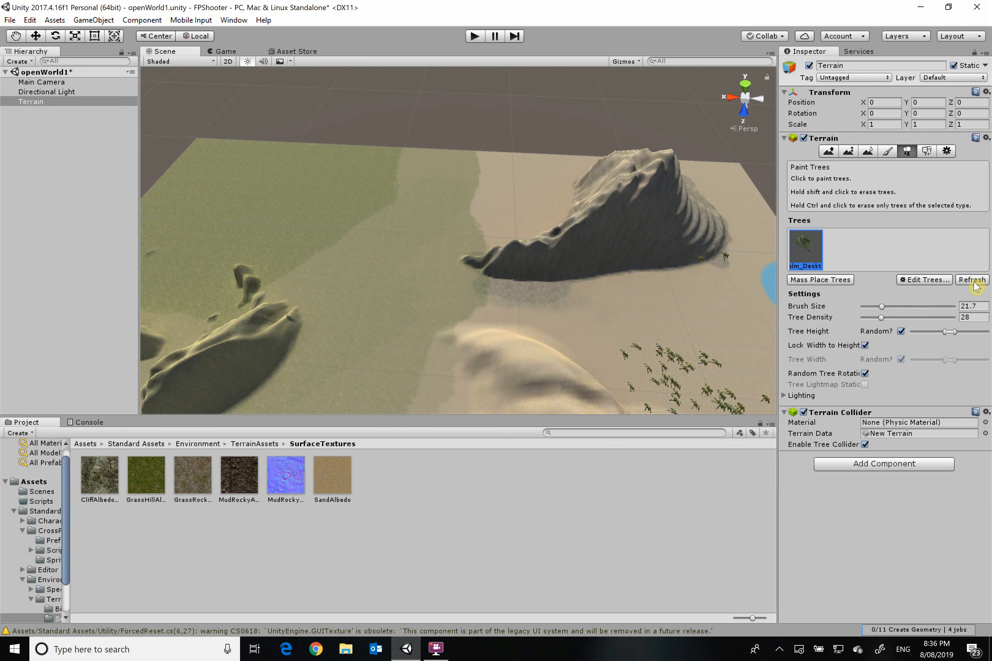
left_click(934, 280)
left_click(929, 283)
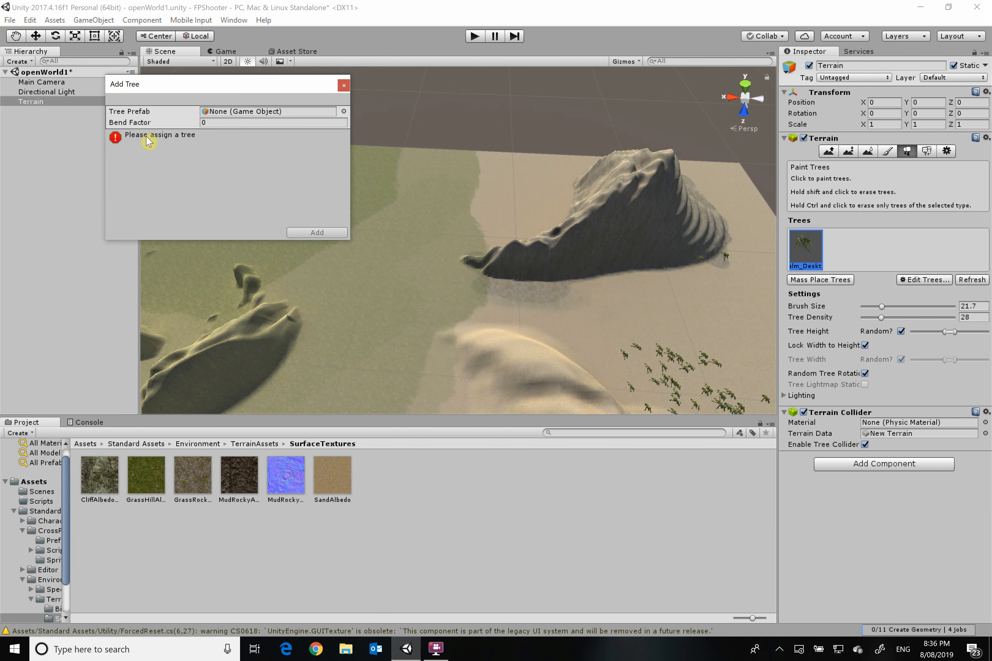
left_click(344, 112)
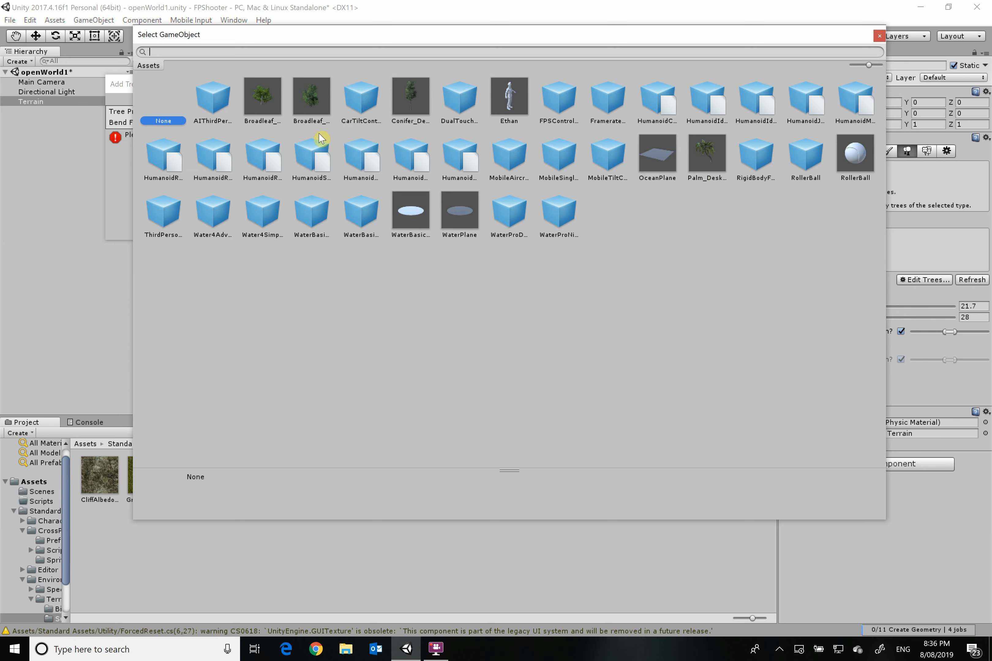
double_click(263, 104)
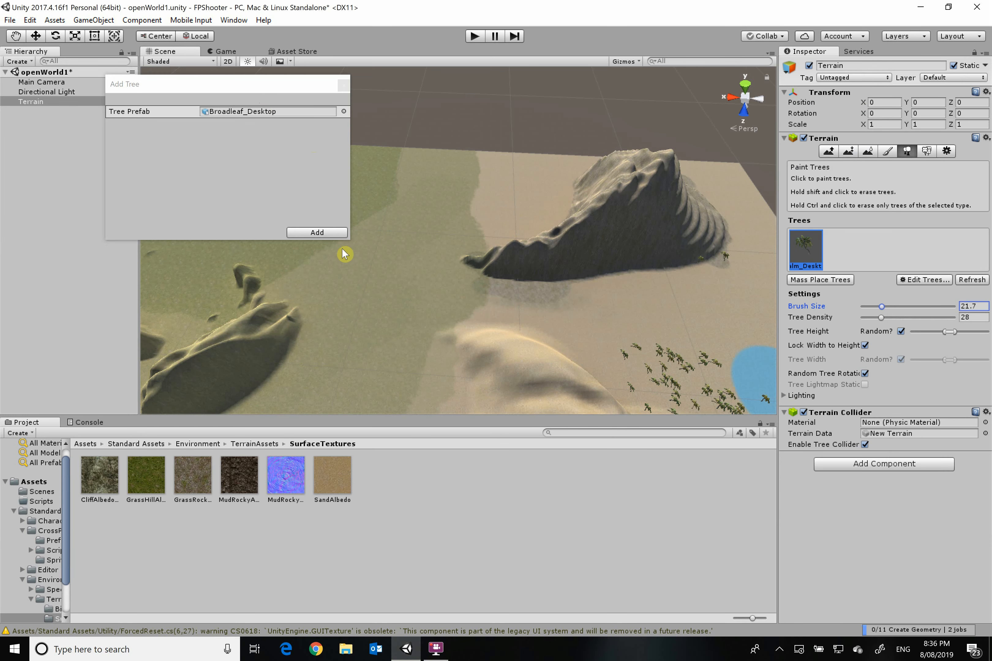
left_click(317, 232)
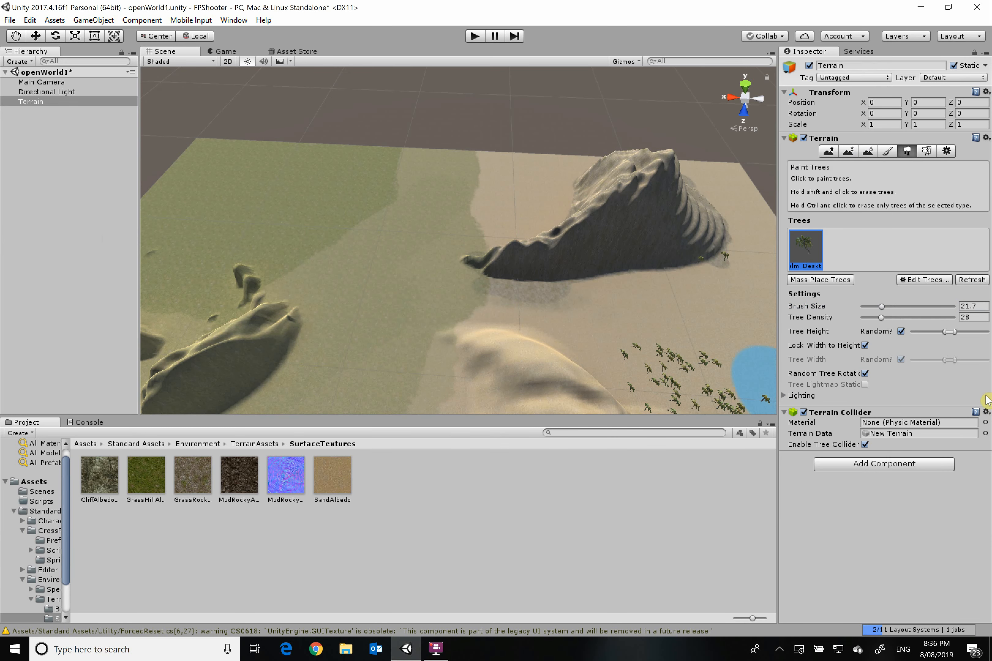
- Paint broadleaf trees over the far grassy corner of the terrain with tree density 46
mouse_move(894, 317)
left_mouse_down()
mouse_move(875, 319)
mouse_move(898, 318)
left_mouse_up()
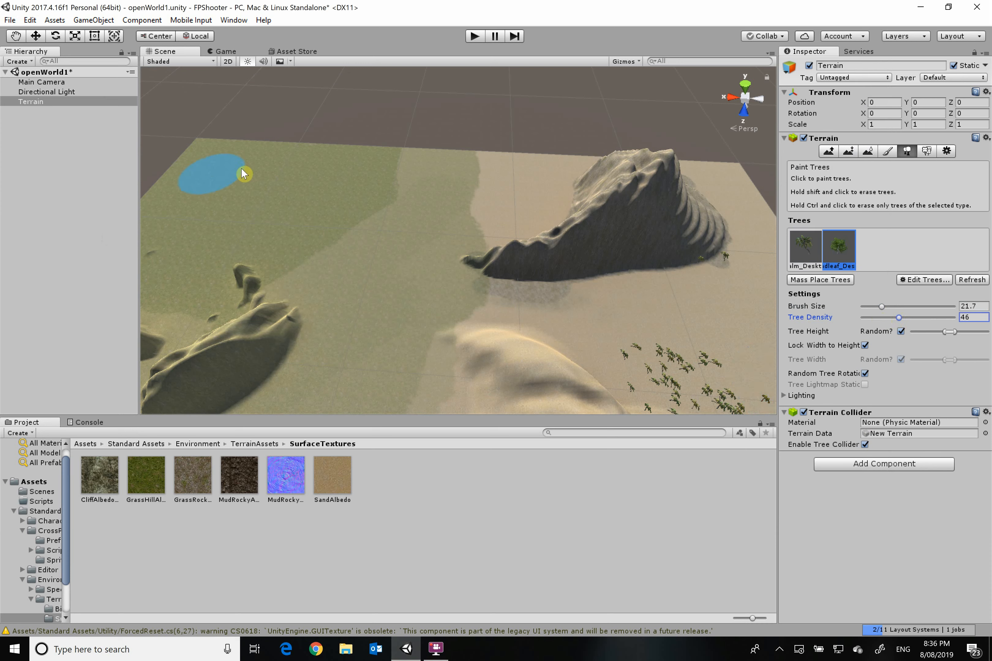
mouse_move(212, 171)
left_mouse_down()
mouse_move(222, 160)
mouse_move(248, 176)
mouse_move(290, 229)
mouse_move(371, 159)
left_mouse_up()
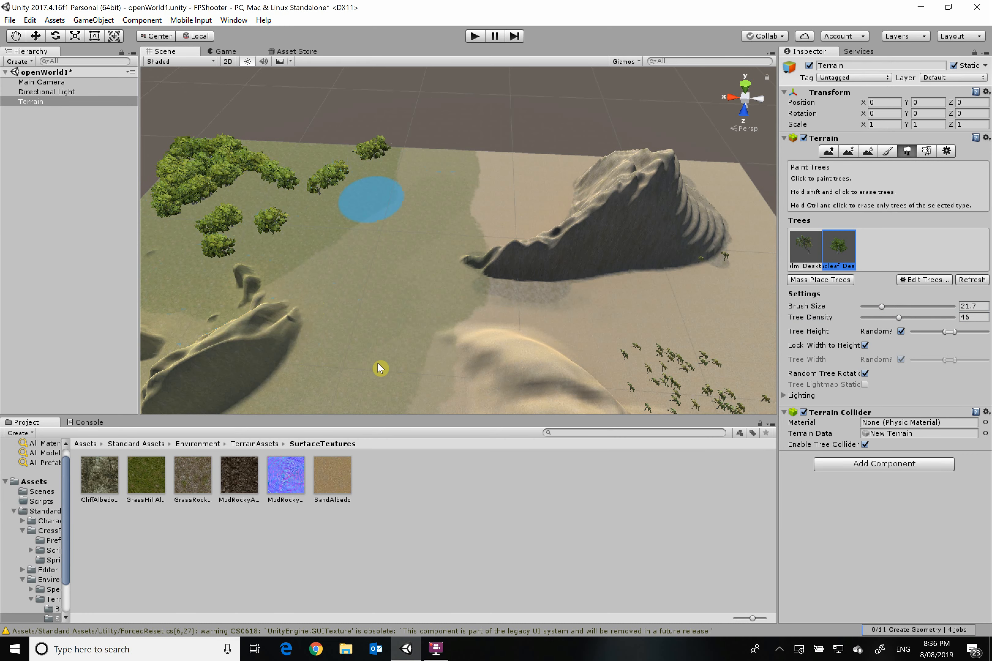
- Switch the terrain to Paint Details mode
scroll(347, 320, "down", 6)
left_click_drag(290, 400, 304, 385)
scroll(412, 327, "up", 5)
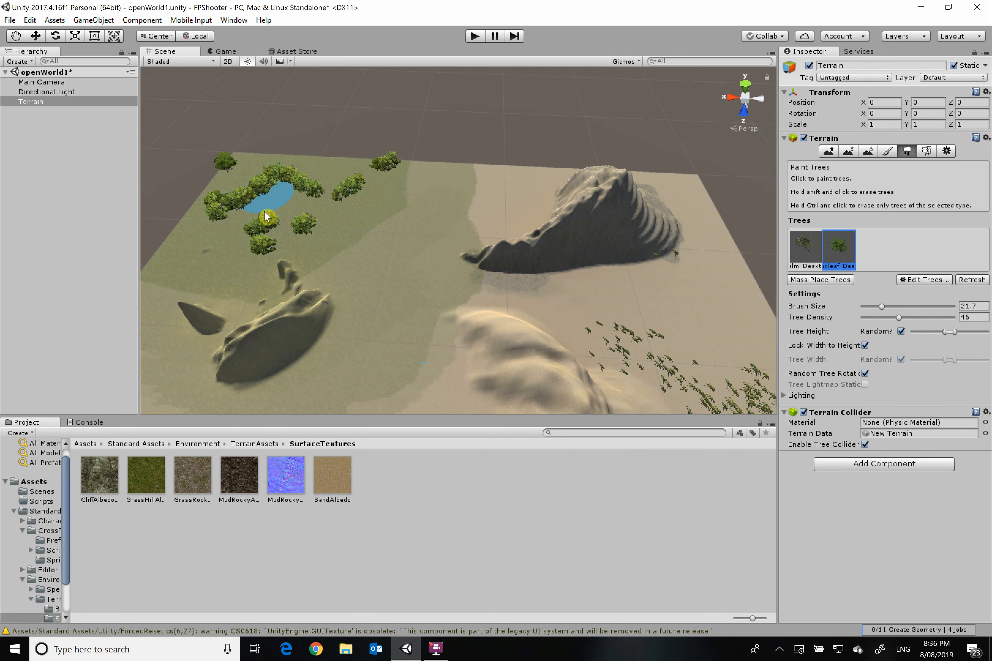
left_click(926, 152)
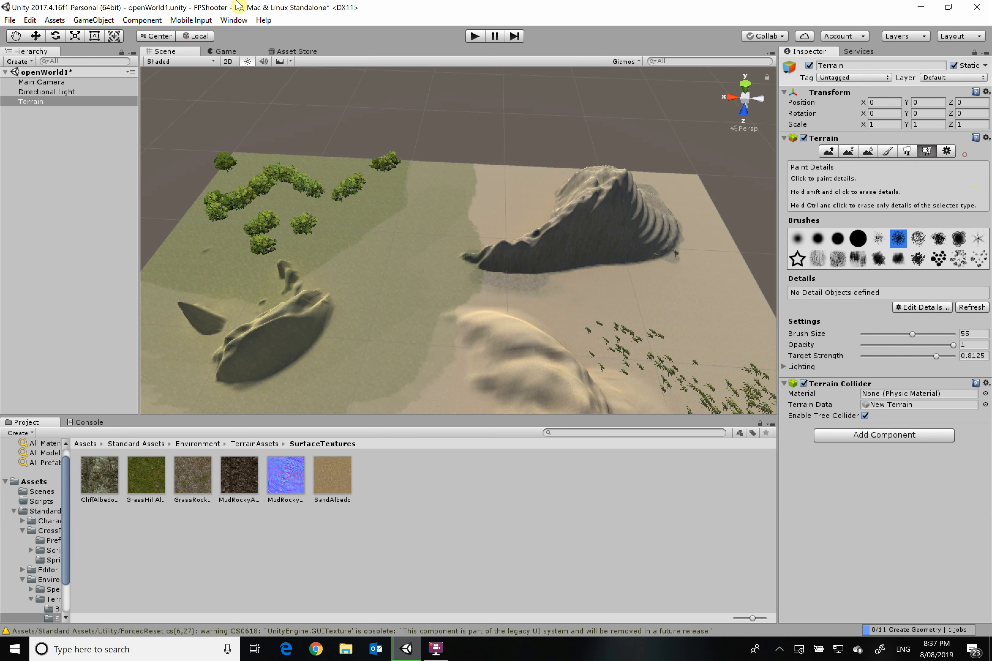
- Play the scene to preview the terrain through the main camera, and stop it again
left_click(475, 37)
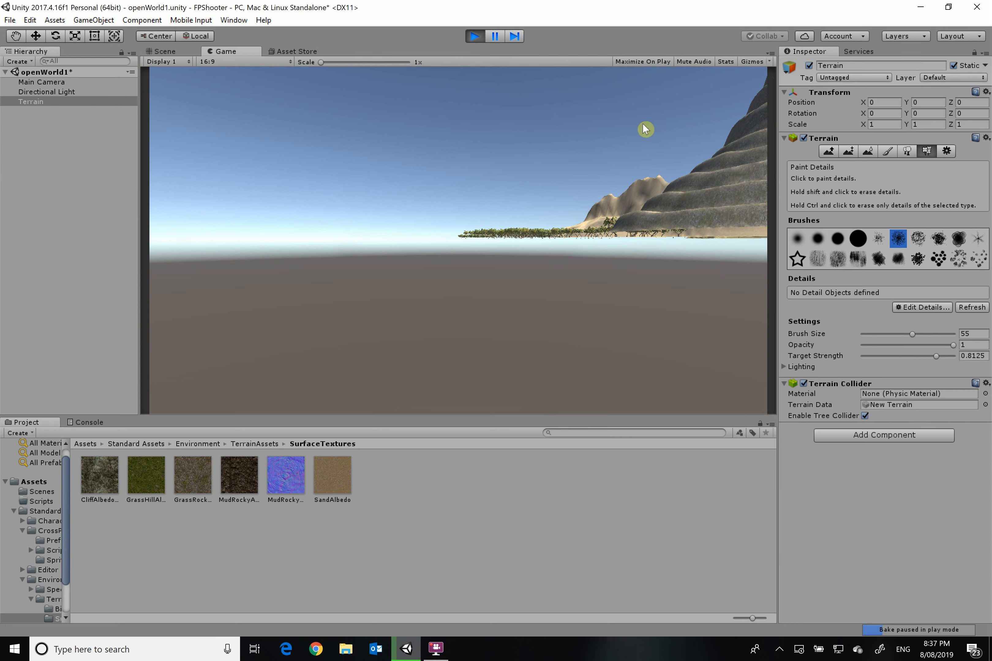
left_click(475, 36)
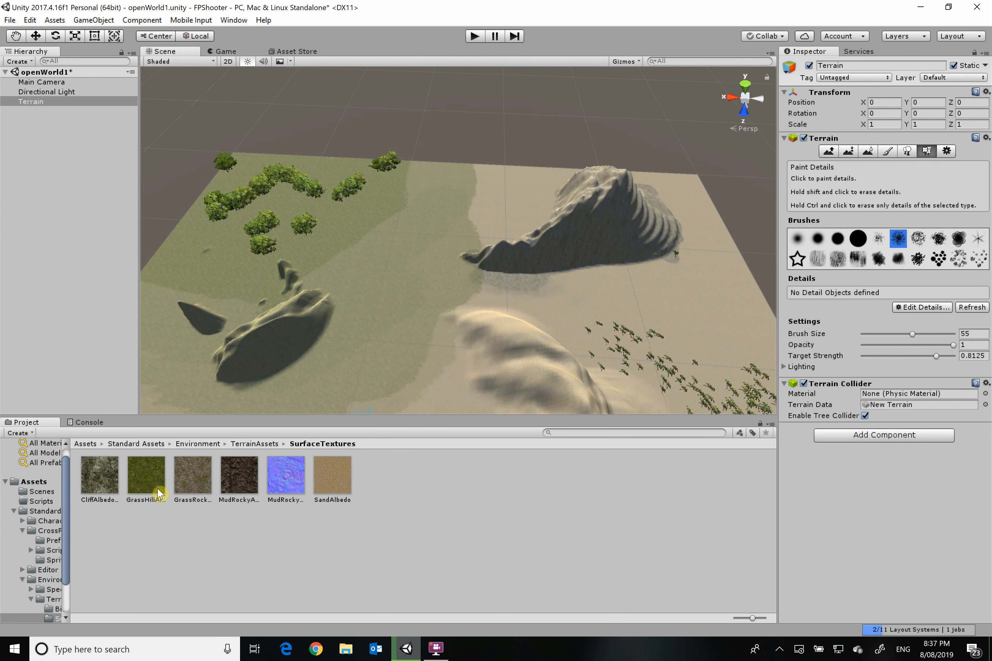
- Place the FPSController prefab from the Standard Assets FirstPersonCharacter prefabs on the grass between the mountains
left_click(154, 444)
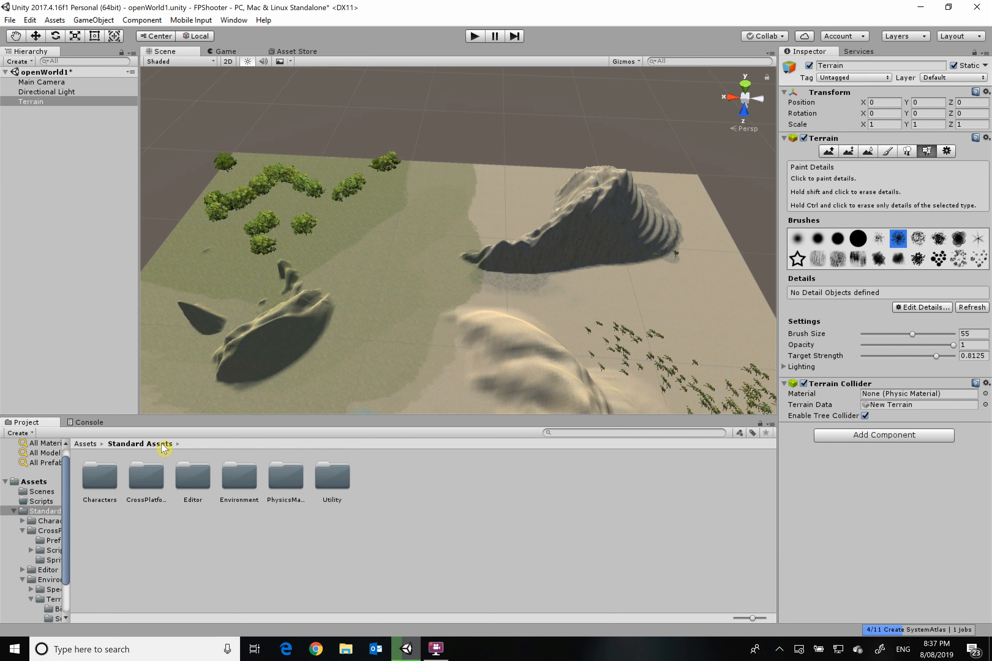
left_click(105, 488)
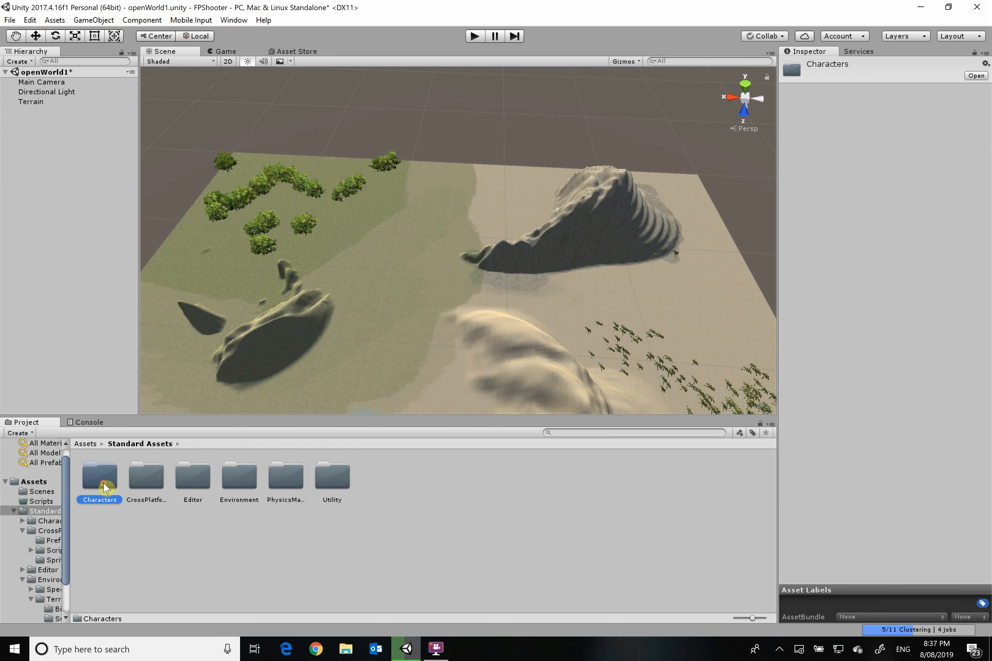
double_click(106, 488)
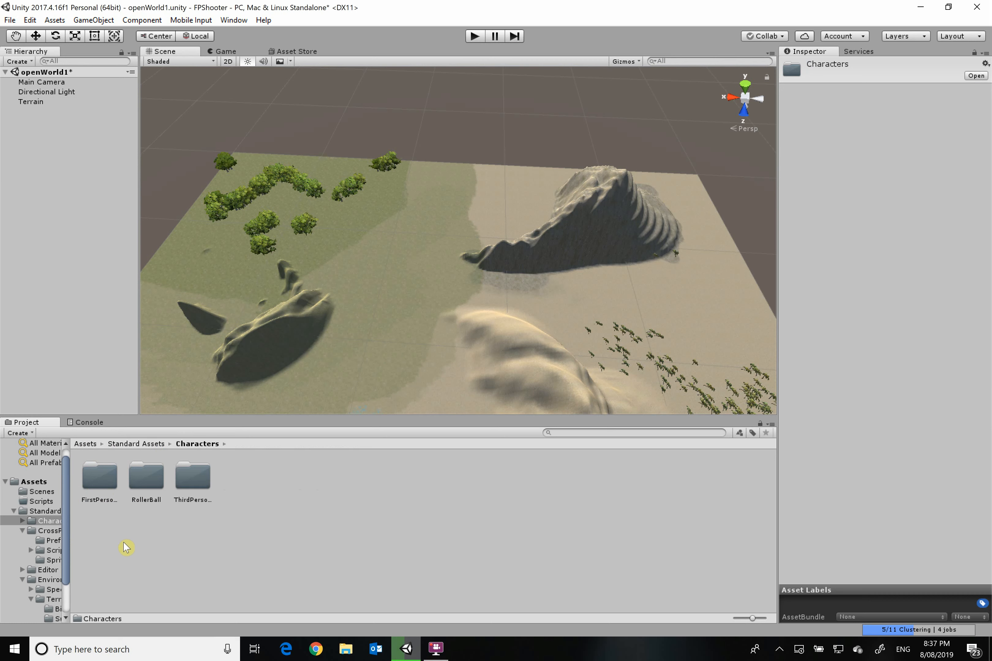
double_click(111, 485)
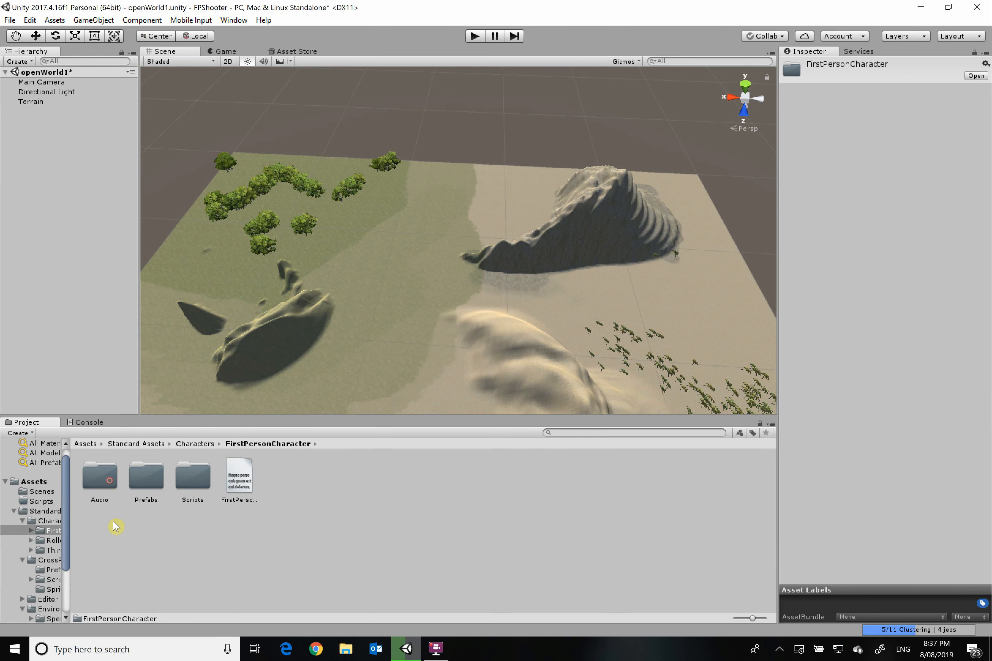
double_click(151, 476)
left_click(103, 482)
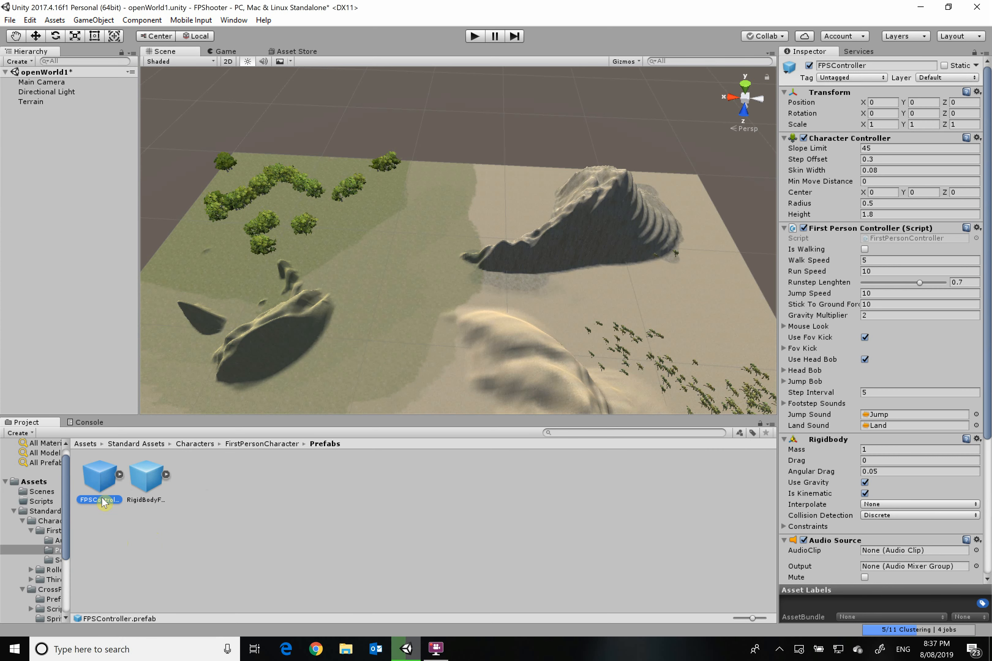
left_click_drag(101, 479, 347, 328)
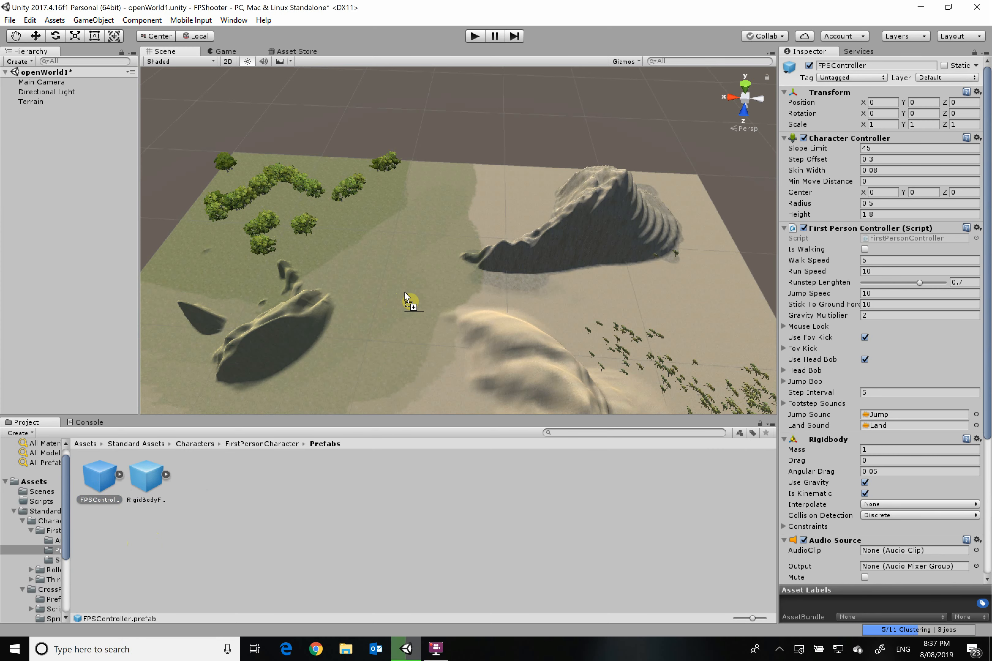
left_click_drag(404, 292, 401, 295)
- Raise the FPSController above the grass to a Y position of about 12.05 with the Move tool
scroll(413, 357, "up", 8)
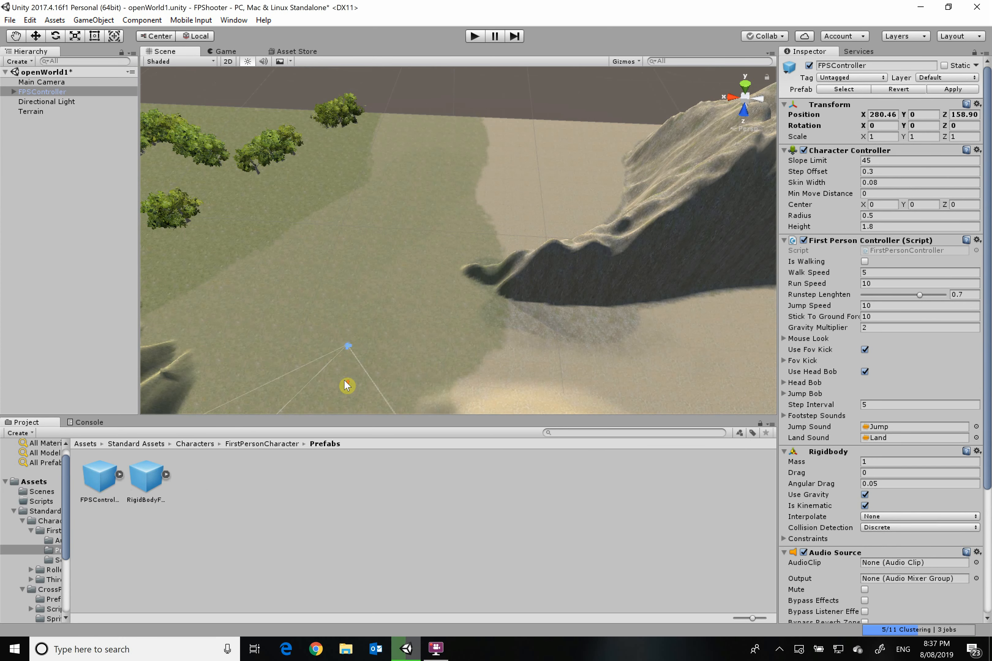
scroll(363, 364, "up", 3)
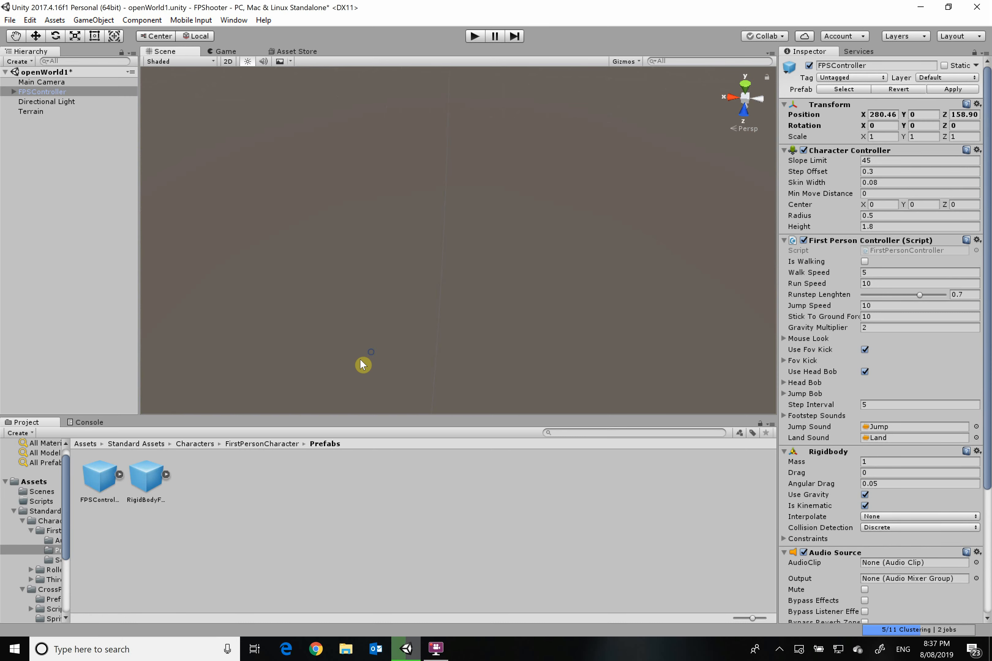
scroll(426, 325, "down", 3)
scroll(407, 365, "down", 5)
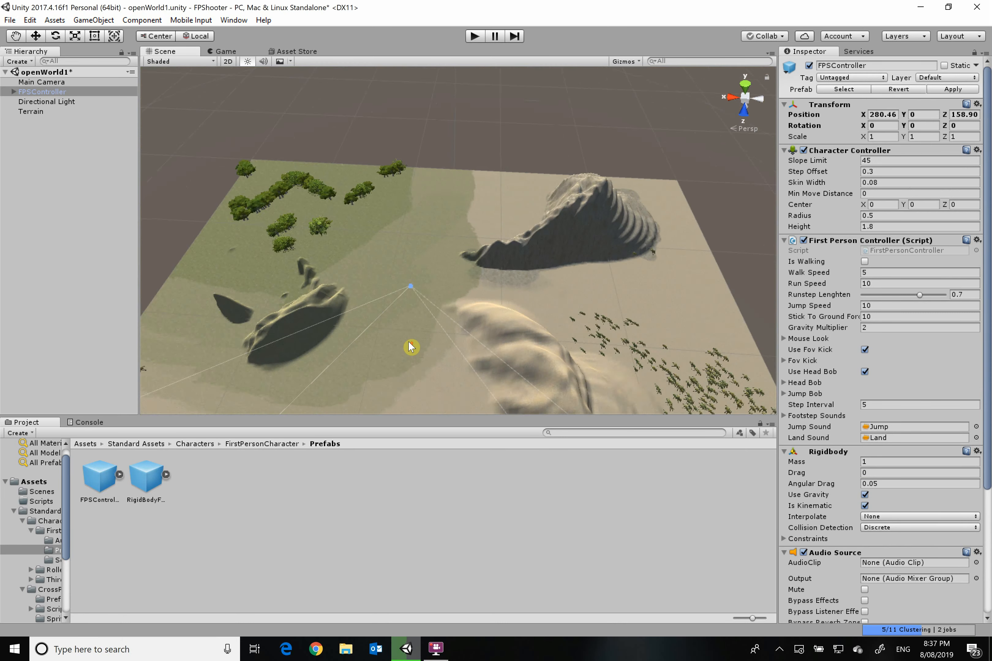
scroll(412, 348, "up", 3)
scroll(352, 407, "down", 4)
scroll(359, 368, "up", 6)
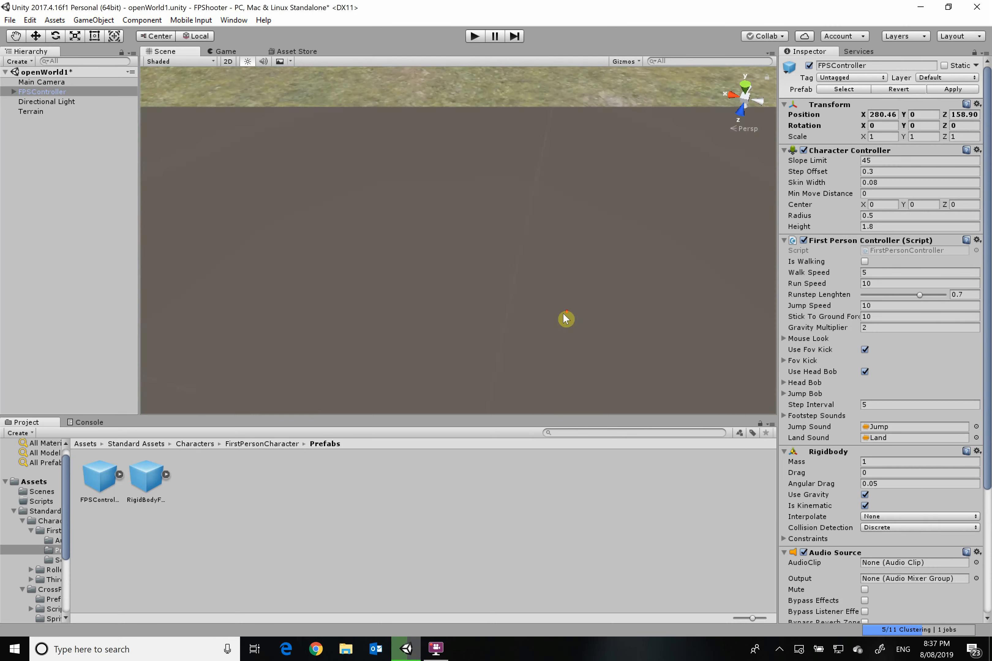
scroll(565, 319, "down", 3)
right_click_drag(767, 326, 520, 241)
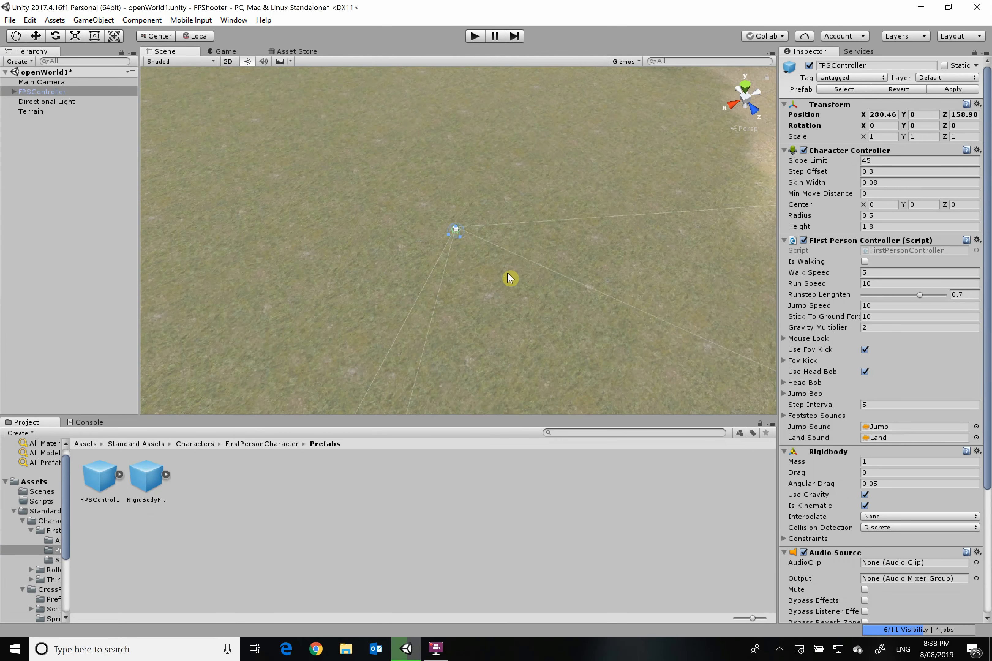
left_click(35, 36)
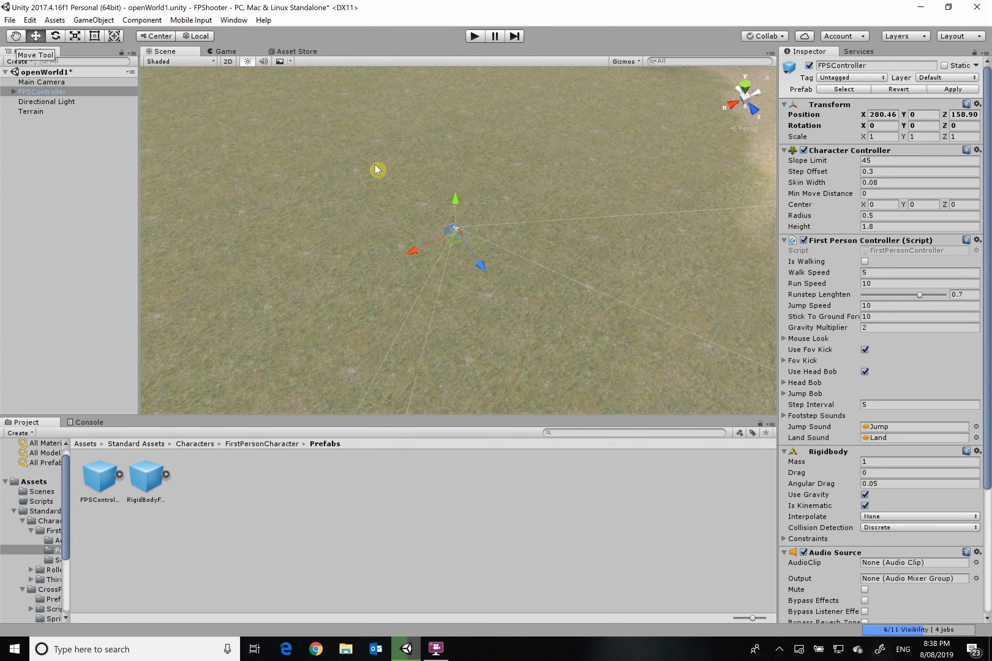
left_click_drag(452, 209, 472, 148)
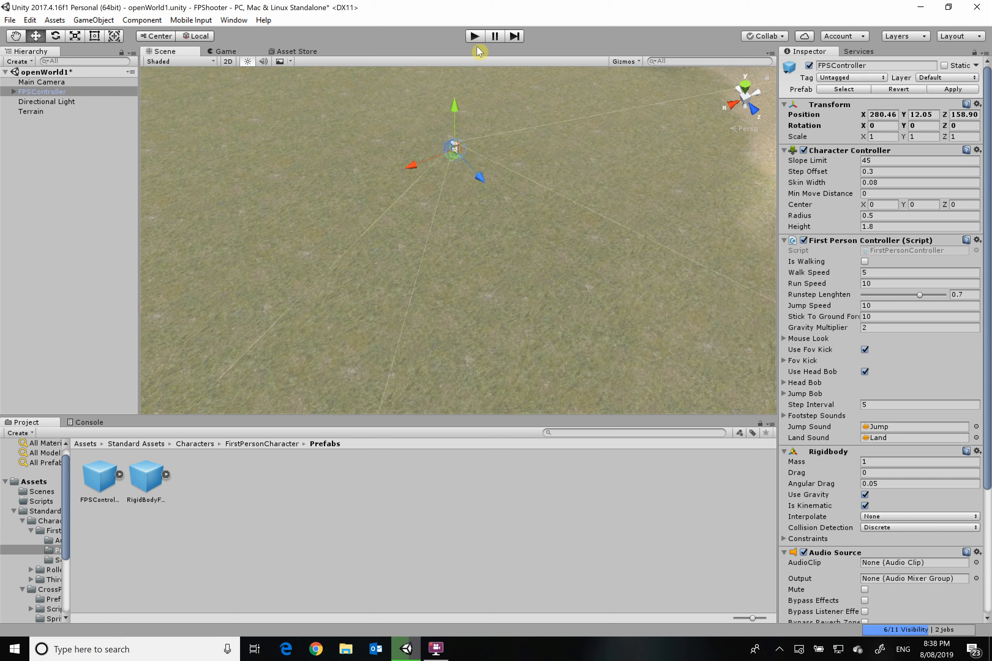
- Play the scene and walk and jump with the first-person character across the grass towards the broadleaf trees
left_click(475, 36)
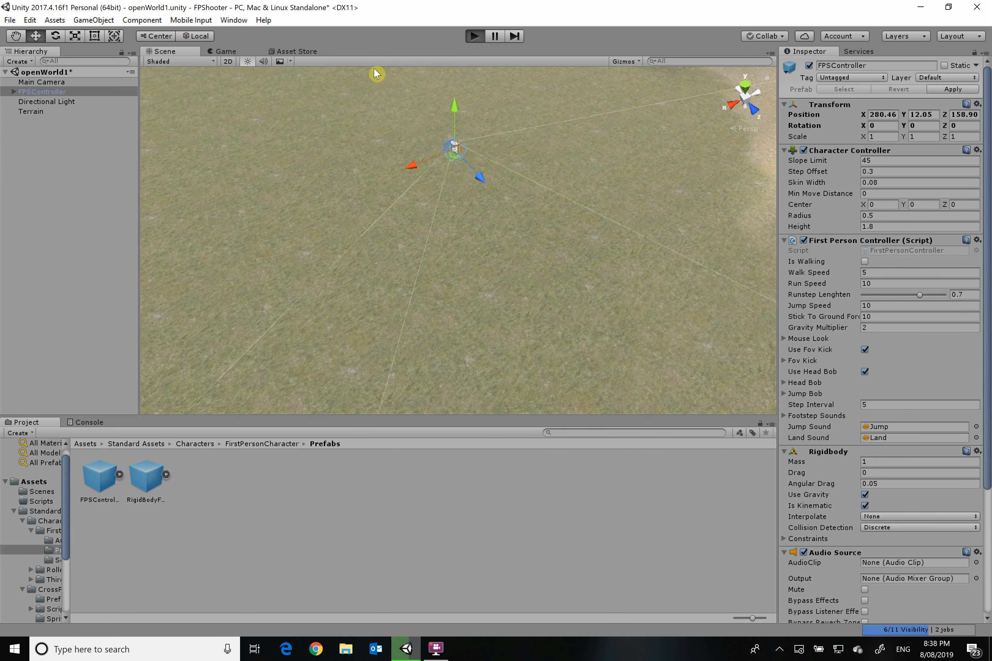
key("w")
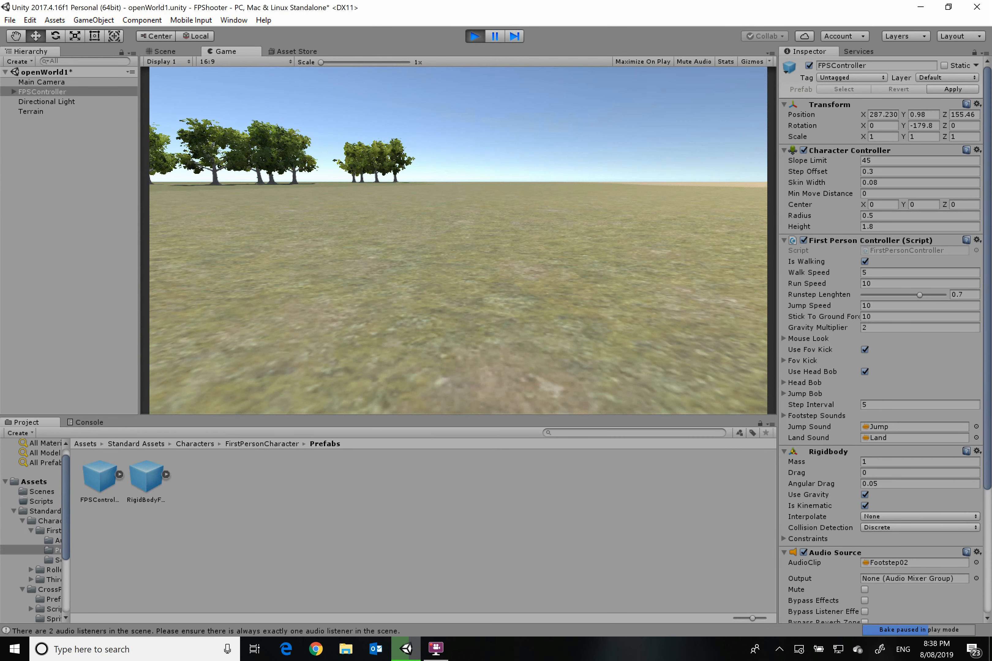
key("space")
key("space")
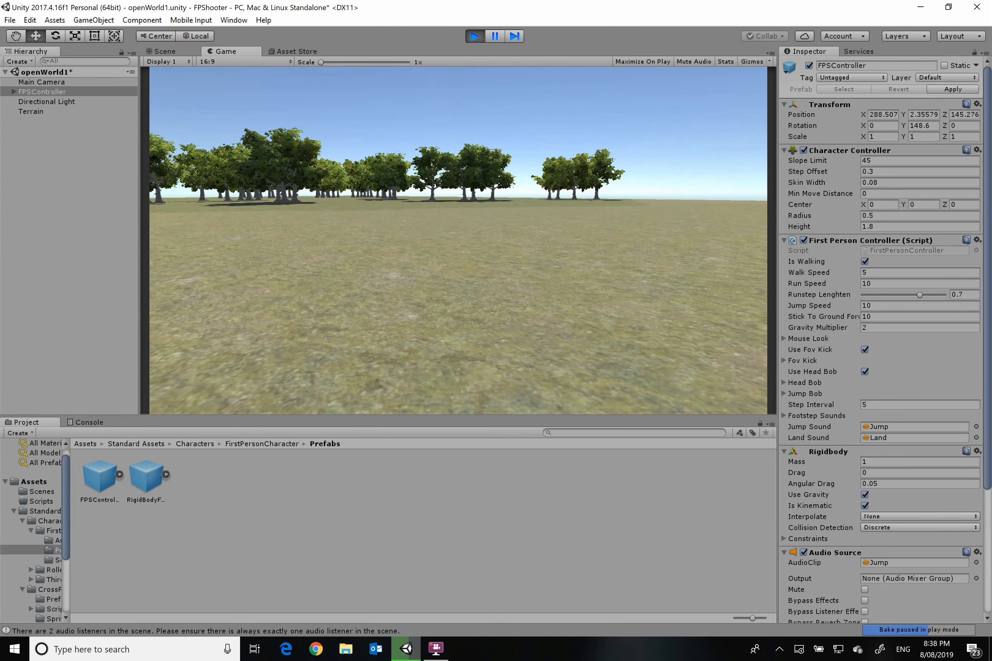
key("w")
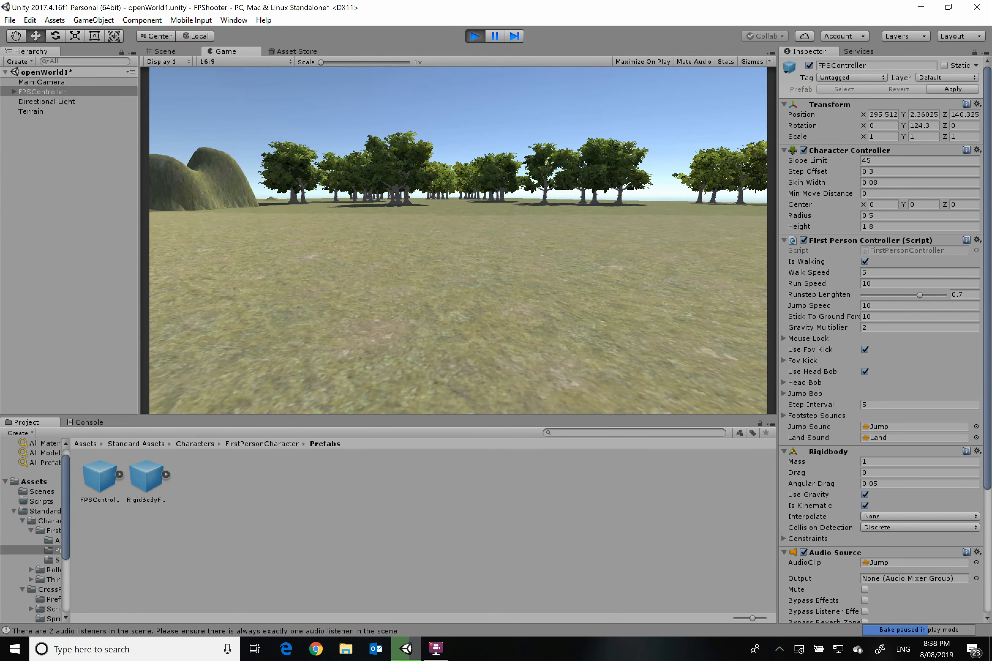
key("w")
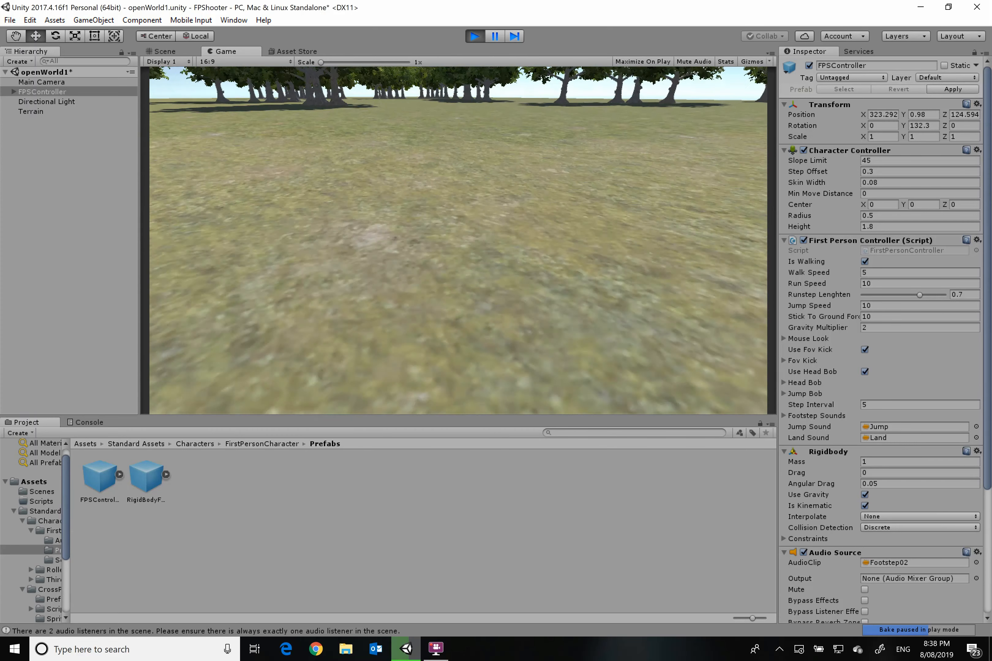
key("w")
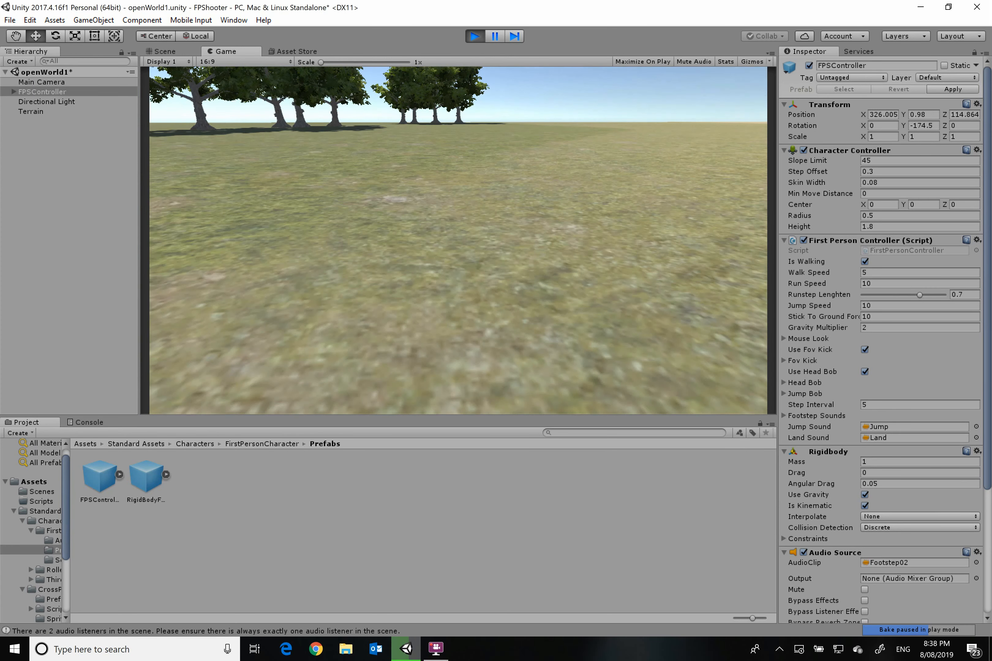
- Walk the first-person character away from the broadleaf trees and over the grass to the ridged rocky mountain
key("w")
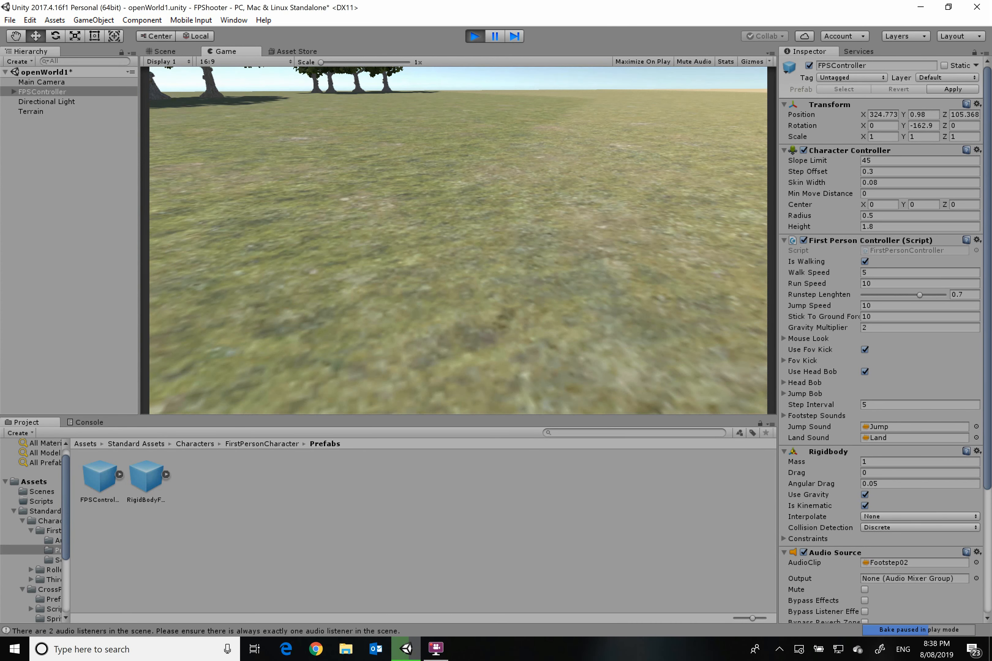
key("w")
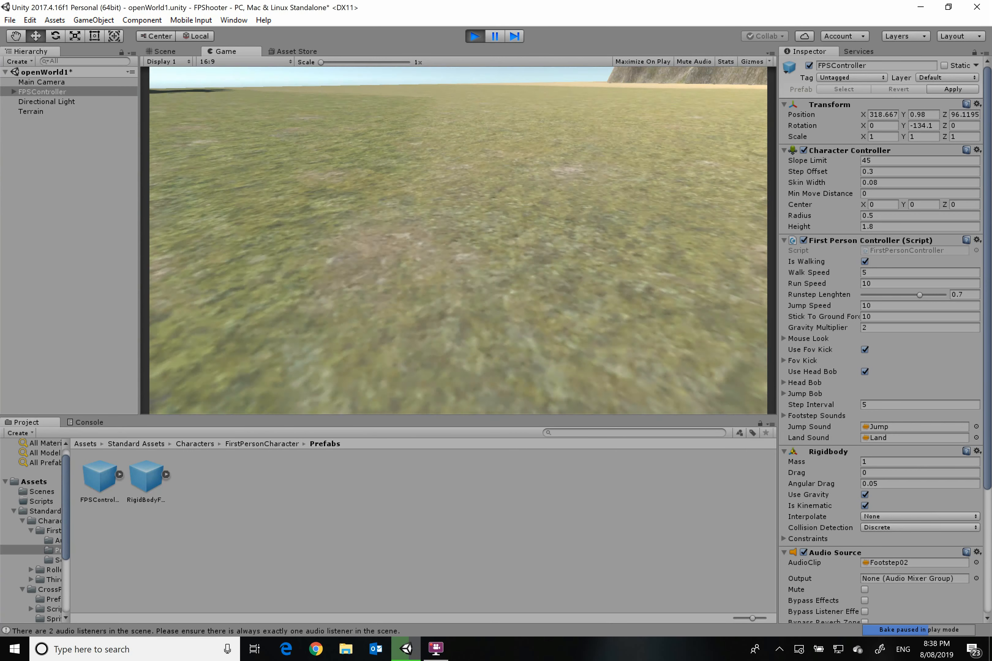
key("w")
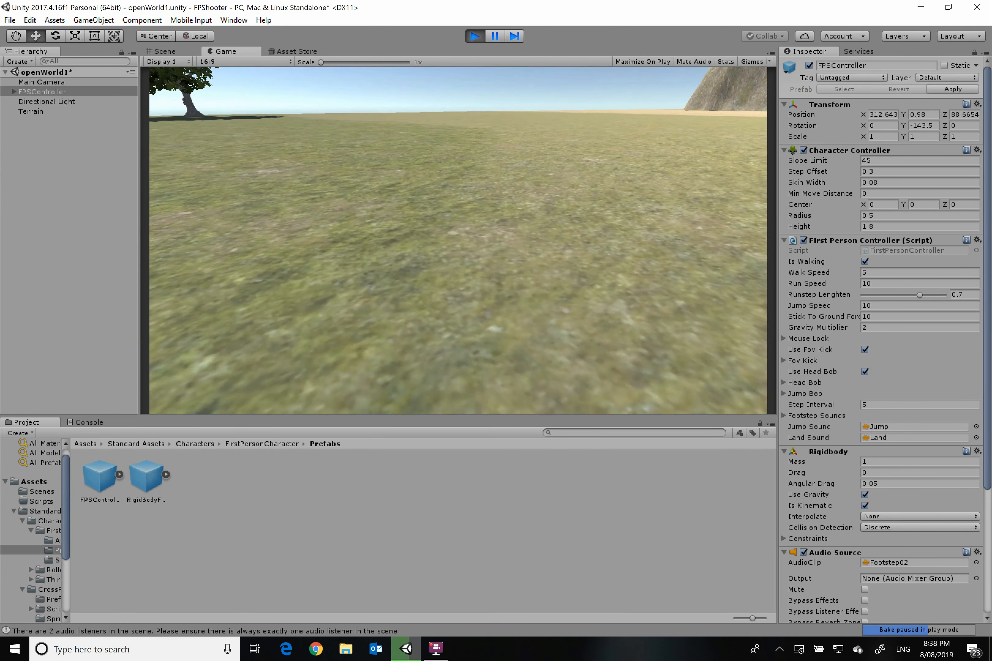
key("w")
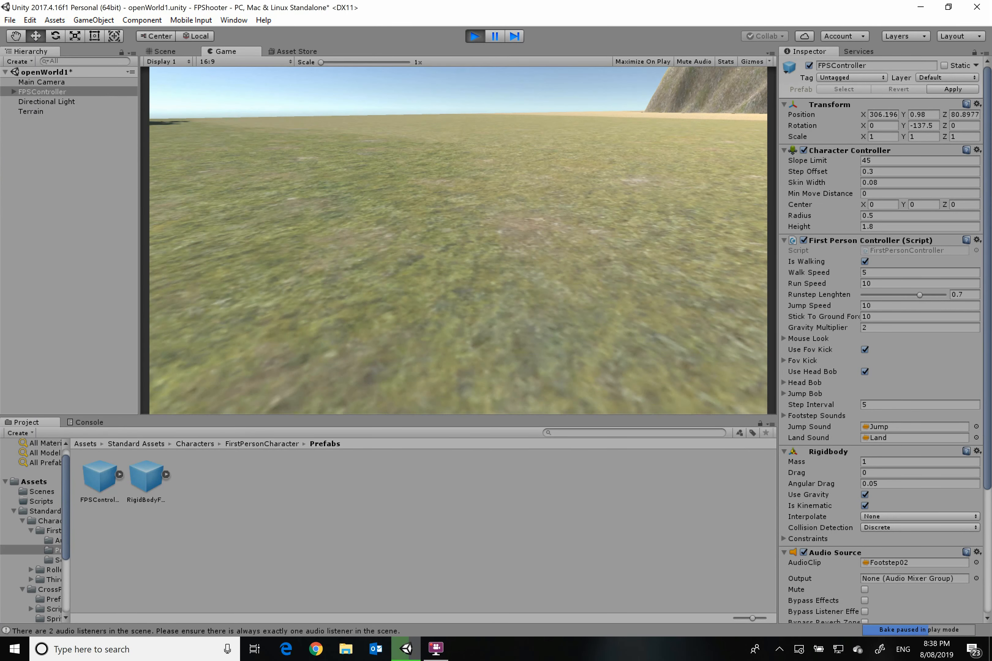
key("w")
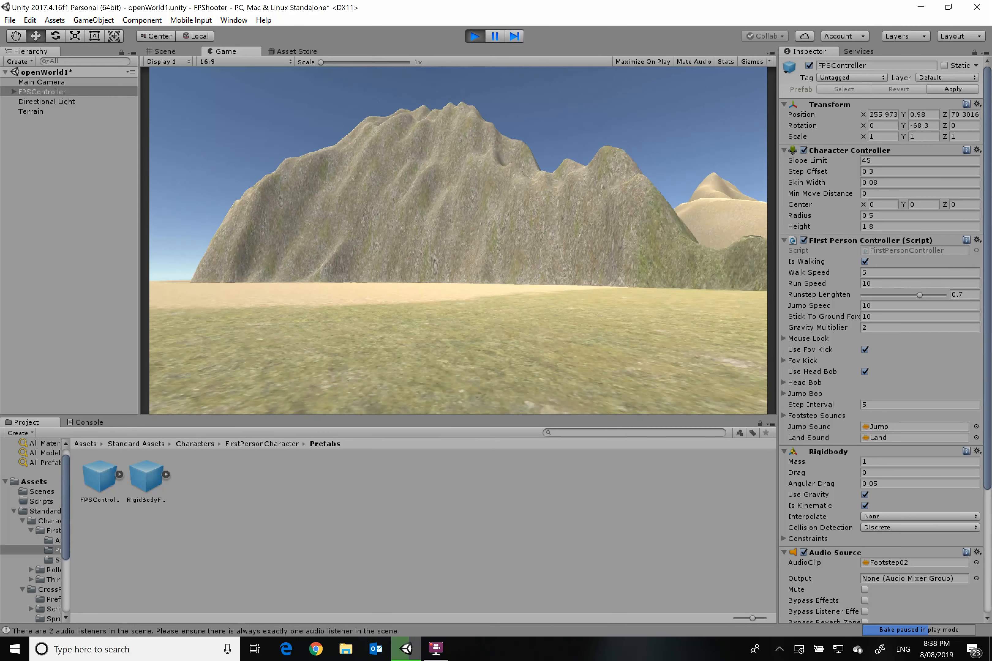
key("w")
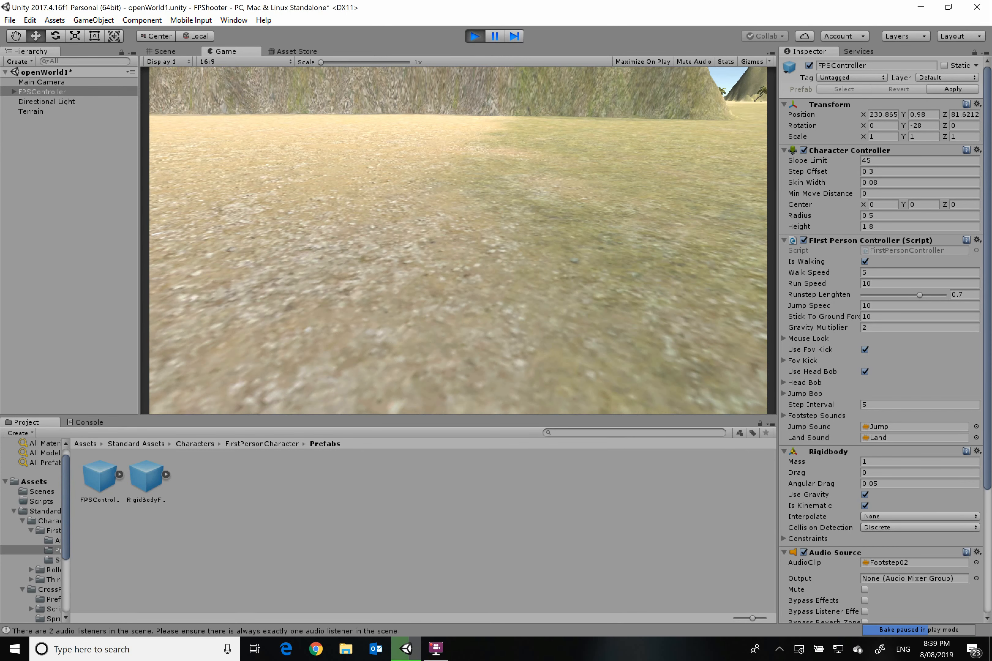
- Walk around the foot of the rocky mountain towards the sandy hill and palm trees, and stop the game
key("w")
key("w")
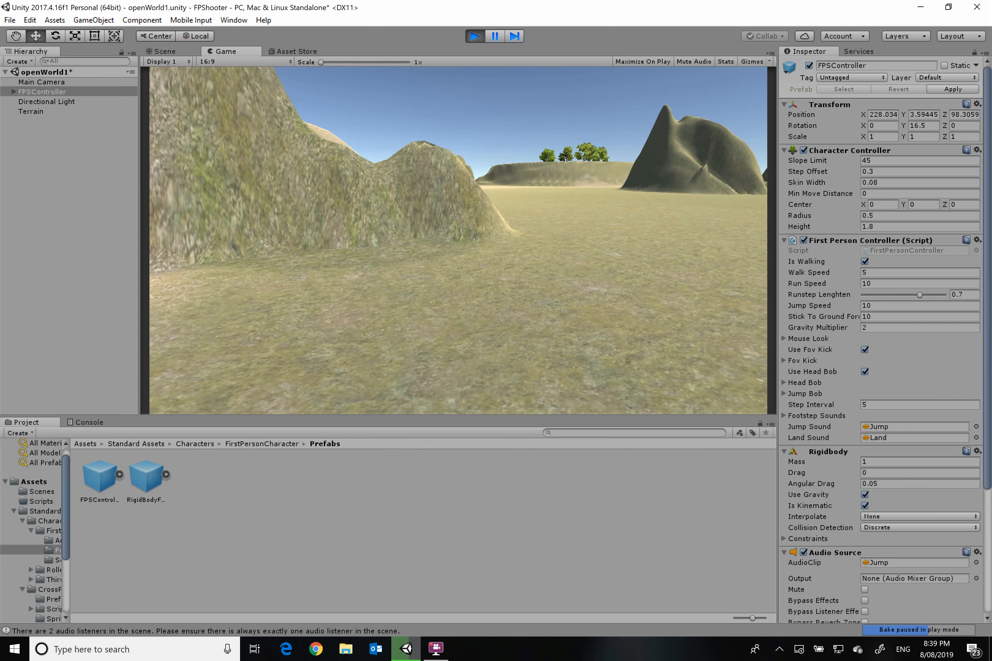
key("w")
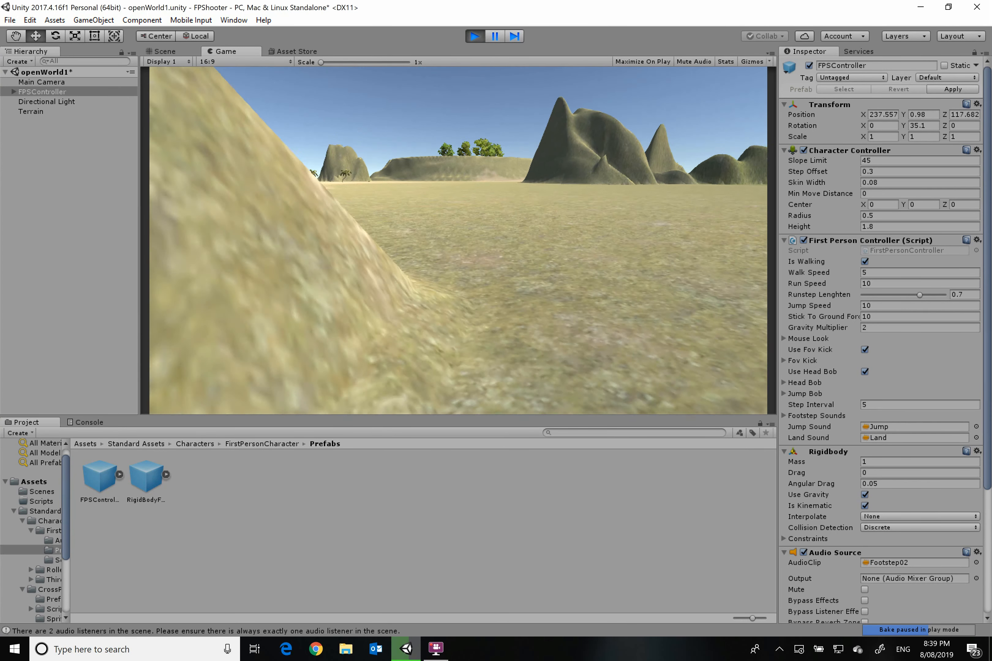
key("w")
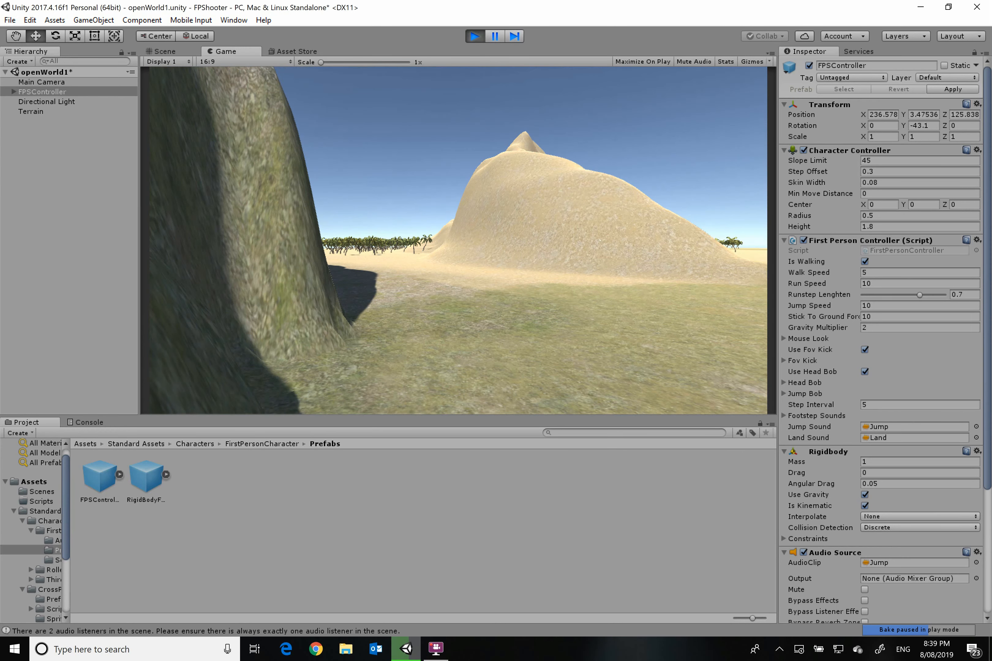
key("w")
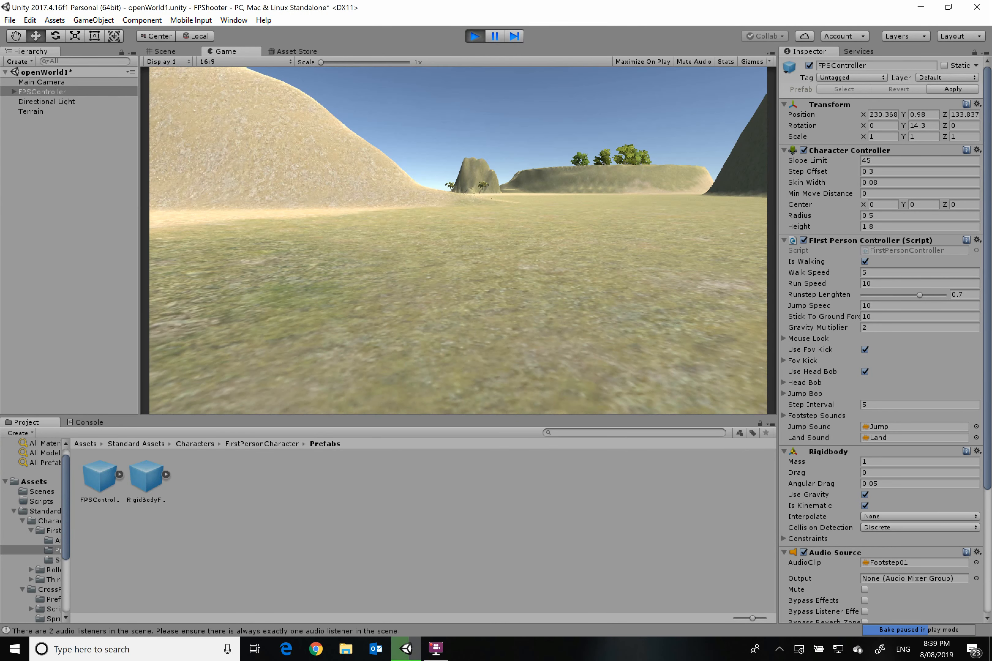
key("w")
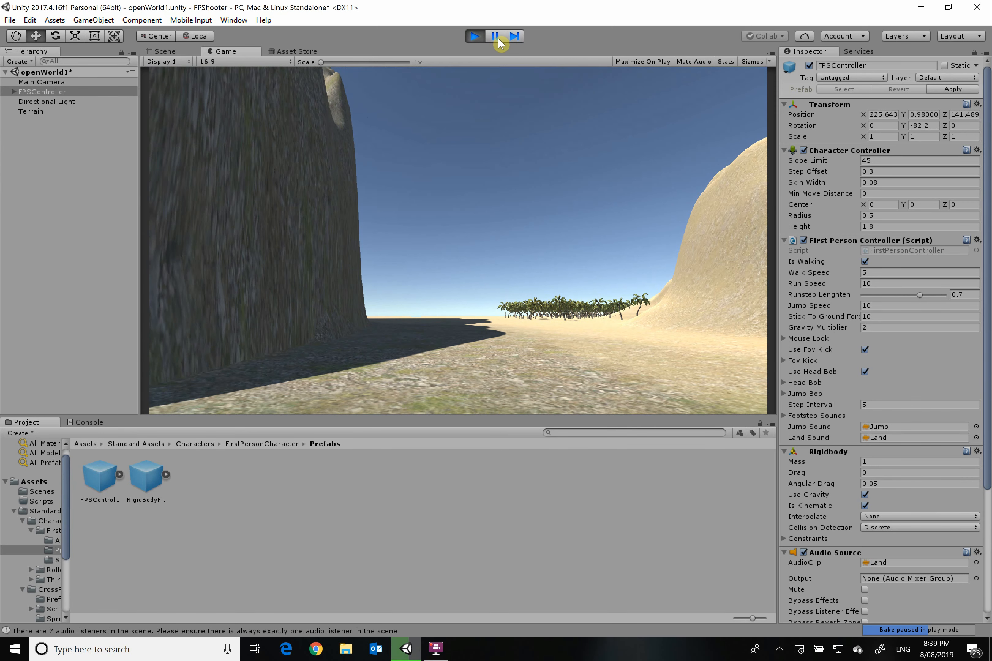
left_click(475, 36)
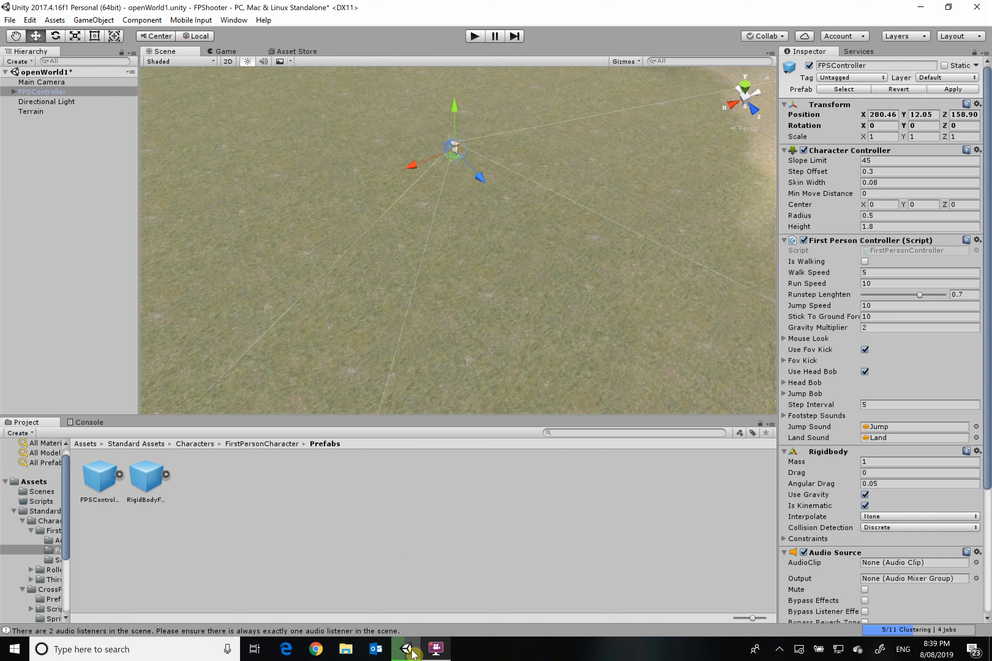
mouse_move(422, 655)
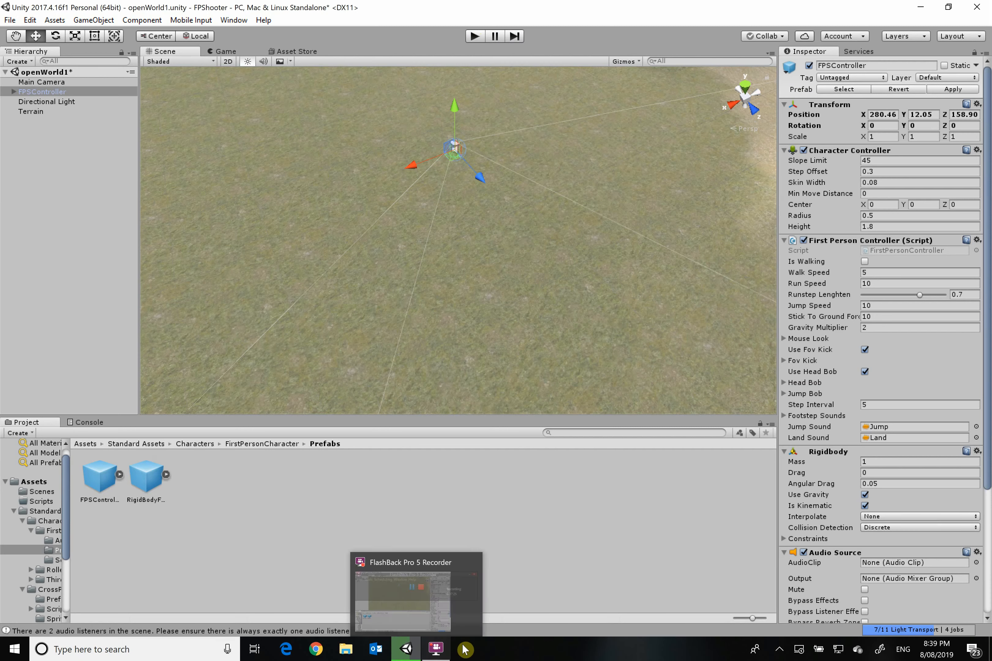